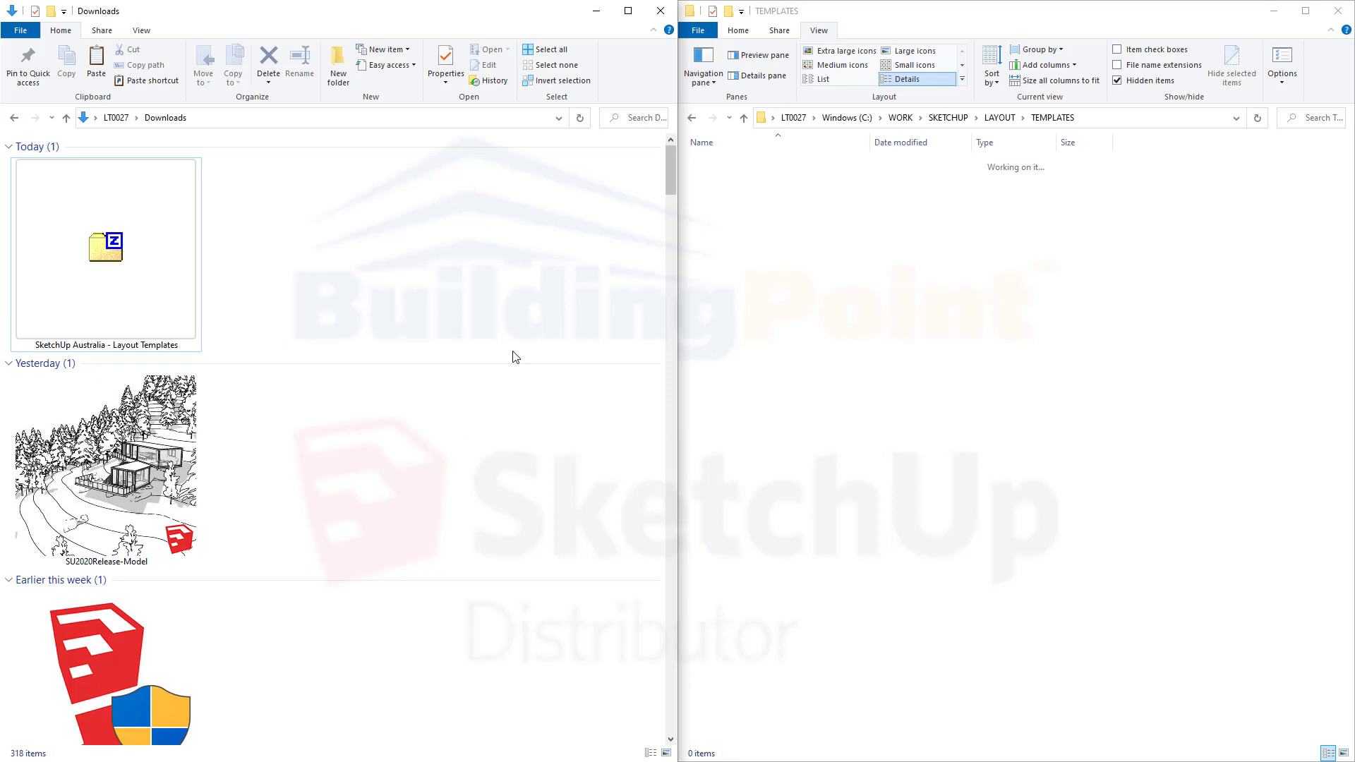
# Step: Move the SketchUp Australia - Layout Templates archive from Downloads into the TEMPLATES folder and open it with Windows Explorer
pyautogui.click(139, 270)
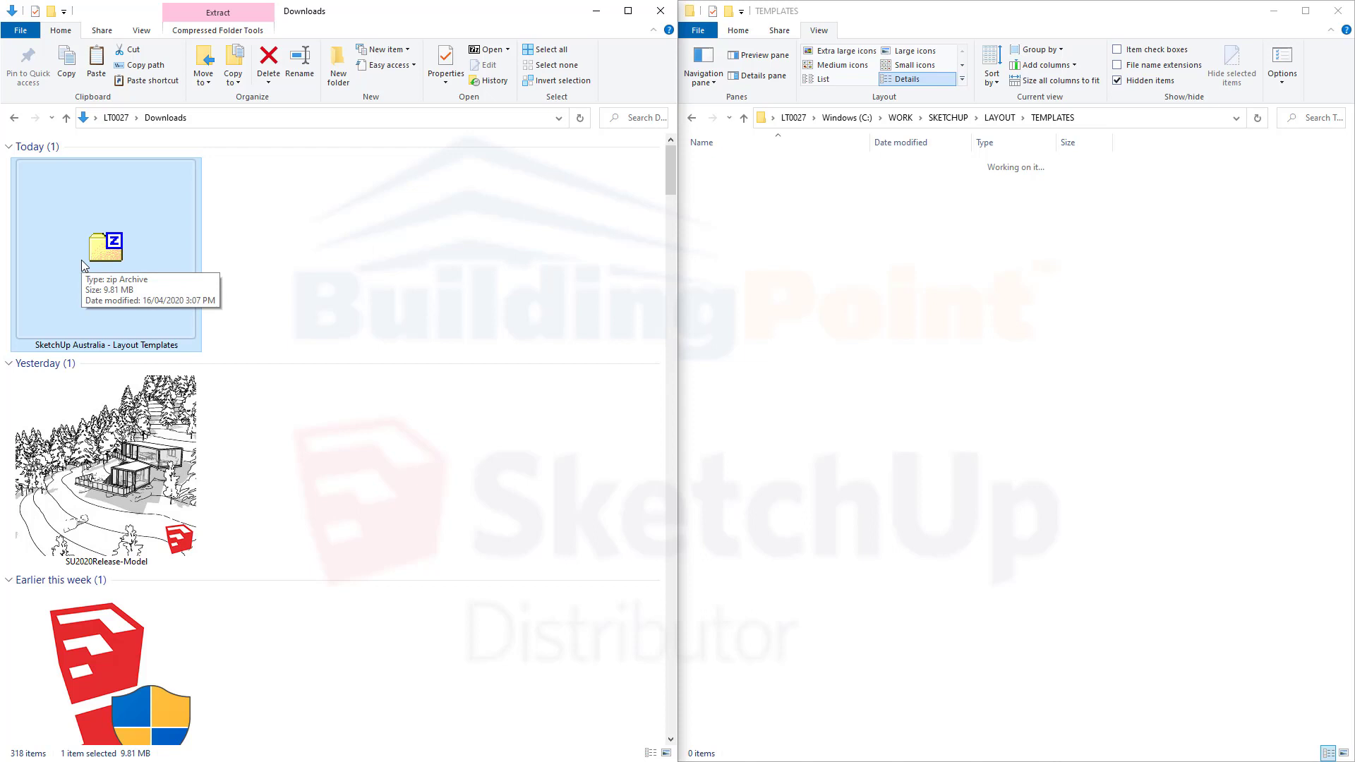
pyautogui.moveTo(93, 250); pyautogui.dragTo(911, 335)
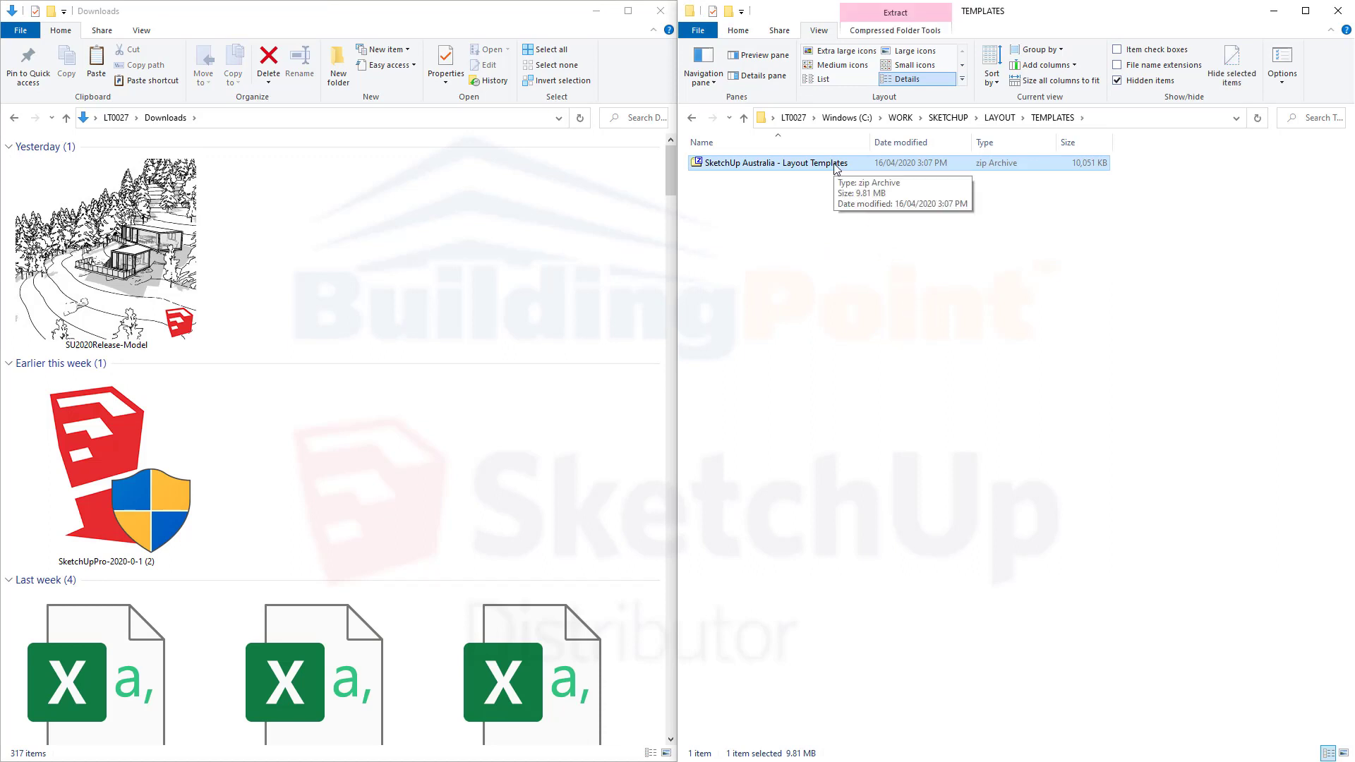
pyautogui.rightClick(737, 162)
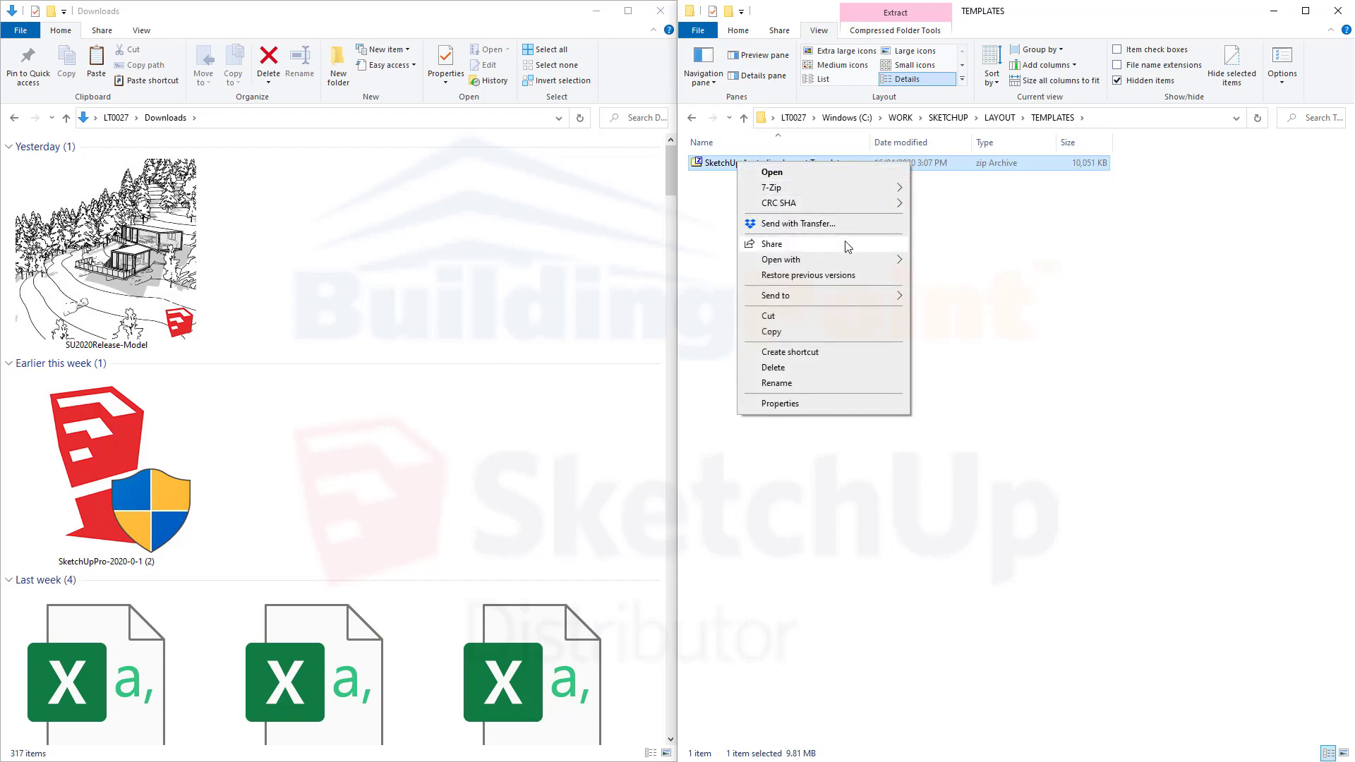
pyautogui.moveTo(857, 263)
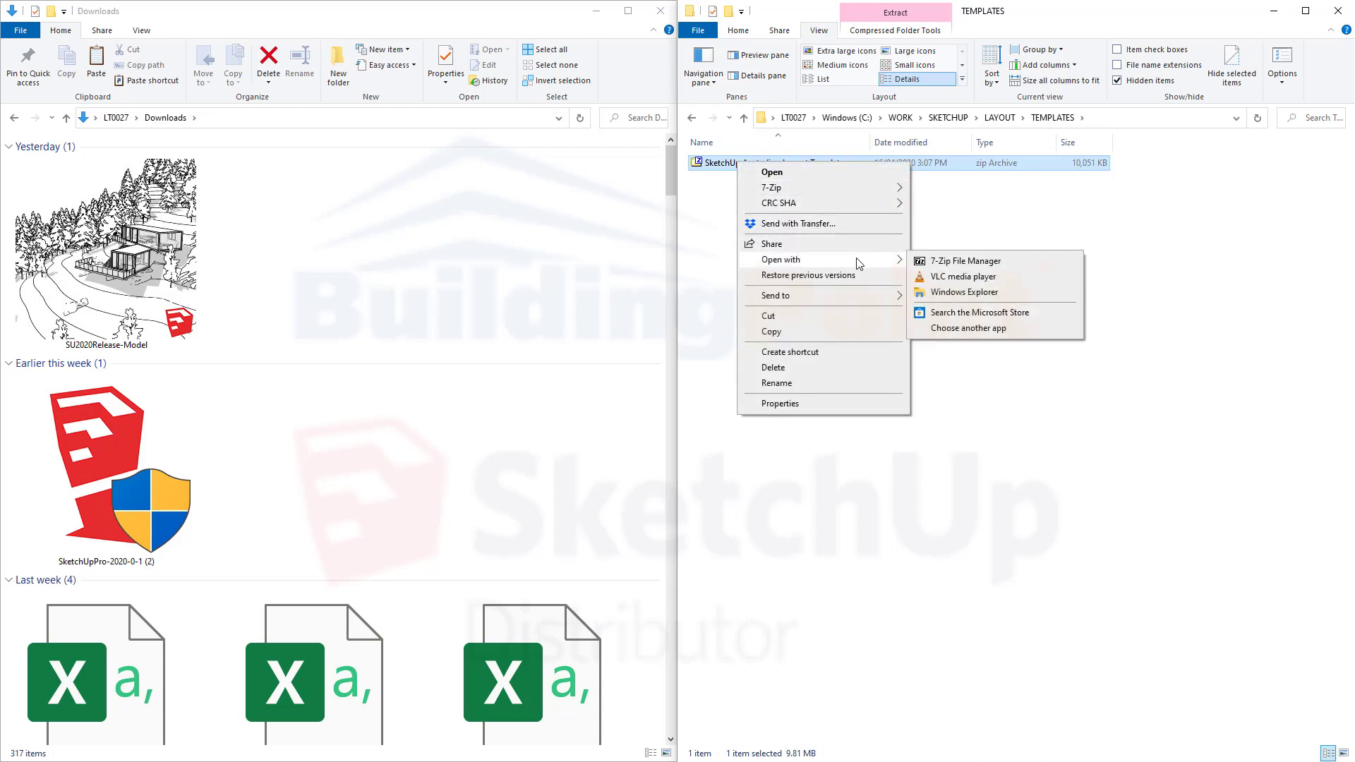
pyautogui.click(994, 292)
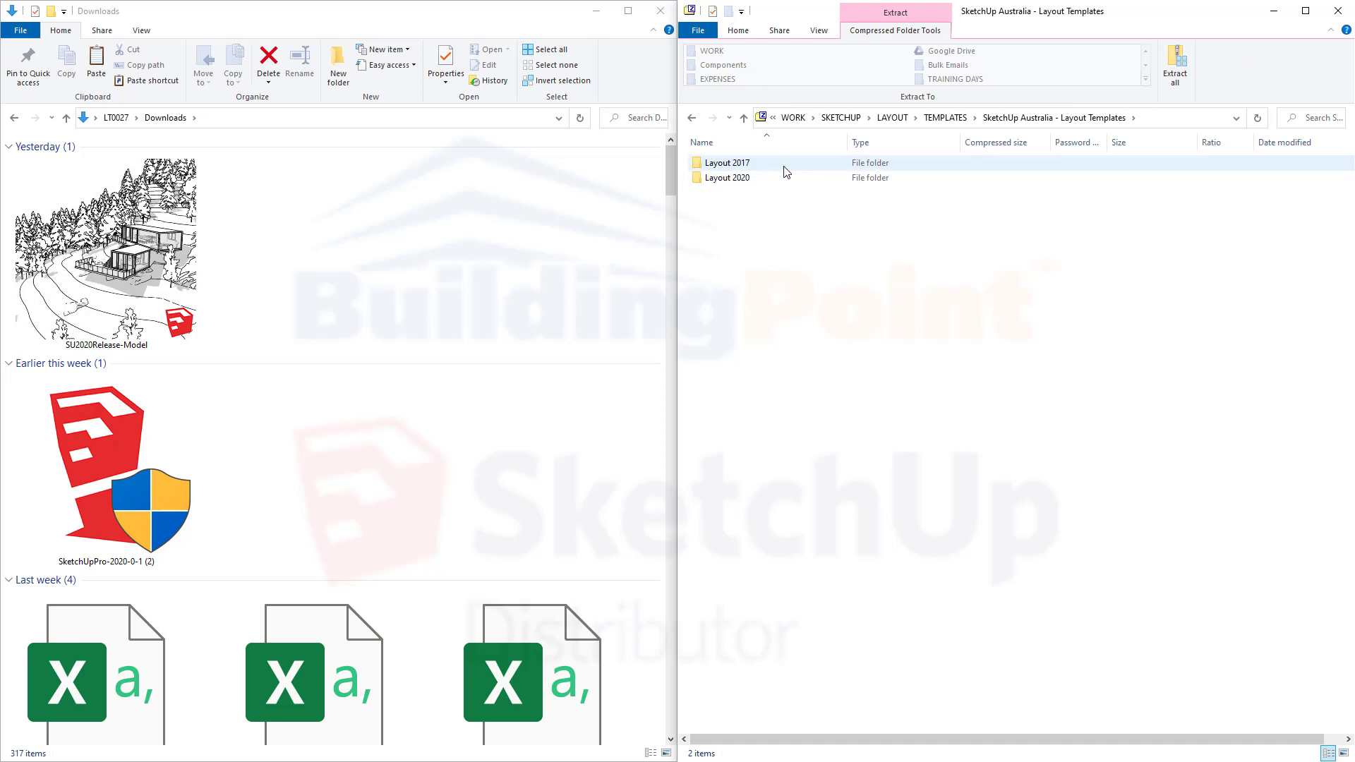
# Step: Copy the Style 1 and Style 2 folders from the archive's Layout 2020 folder into the TEMPLATES folder
pyautogui.click(784, 167)
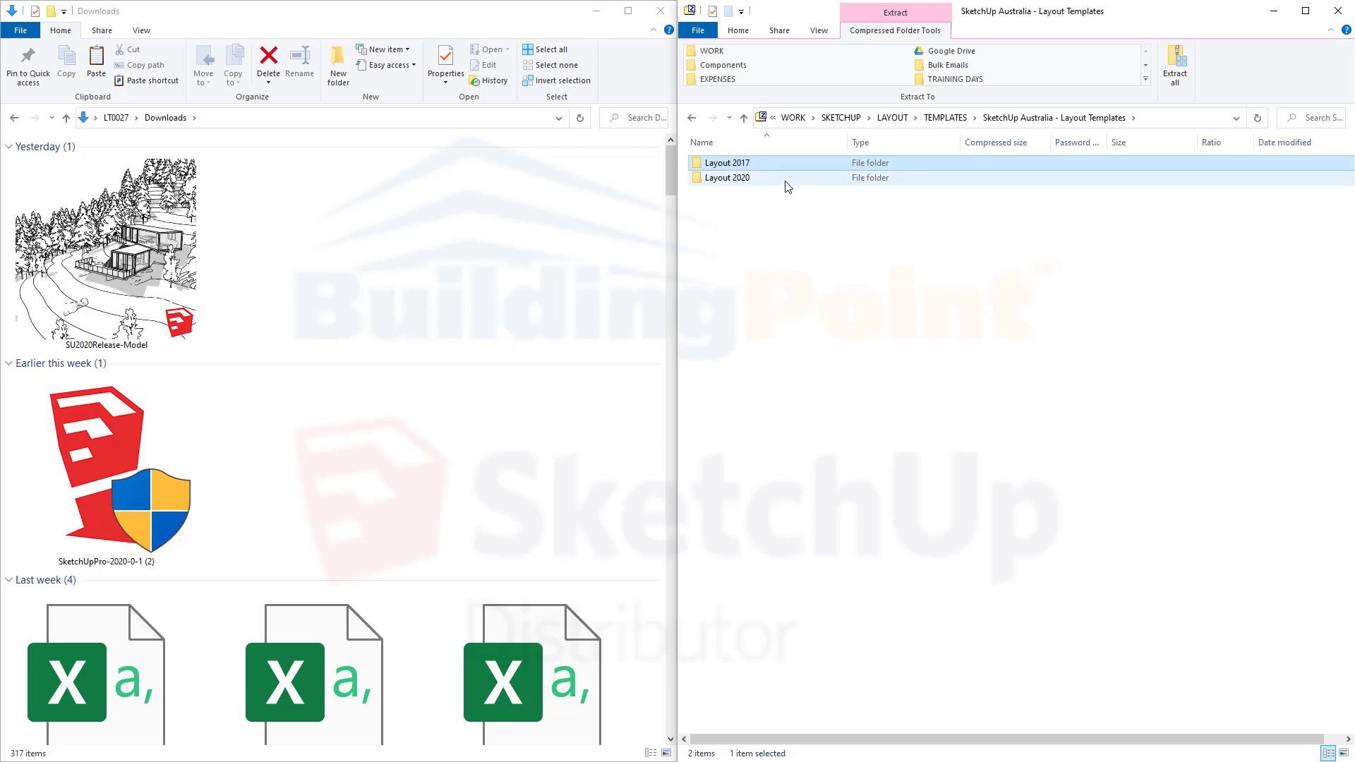
pyautogui.click(787, 183)
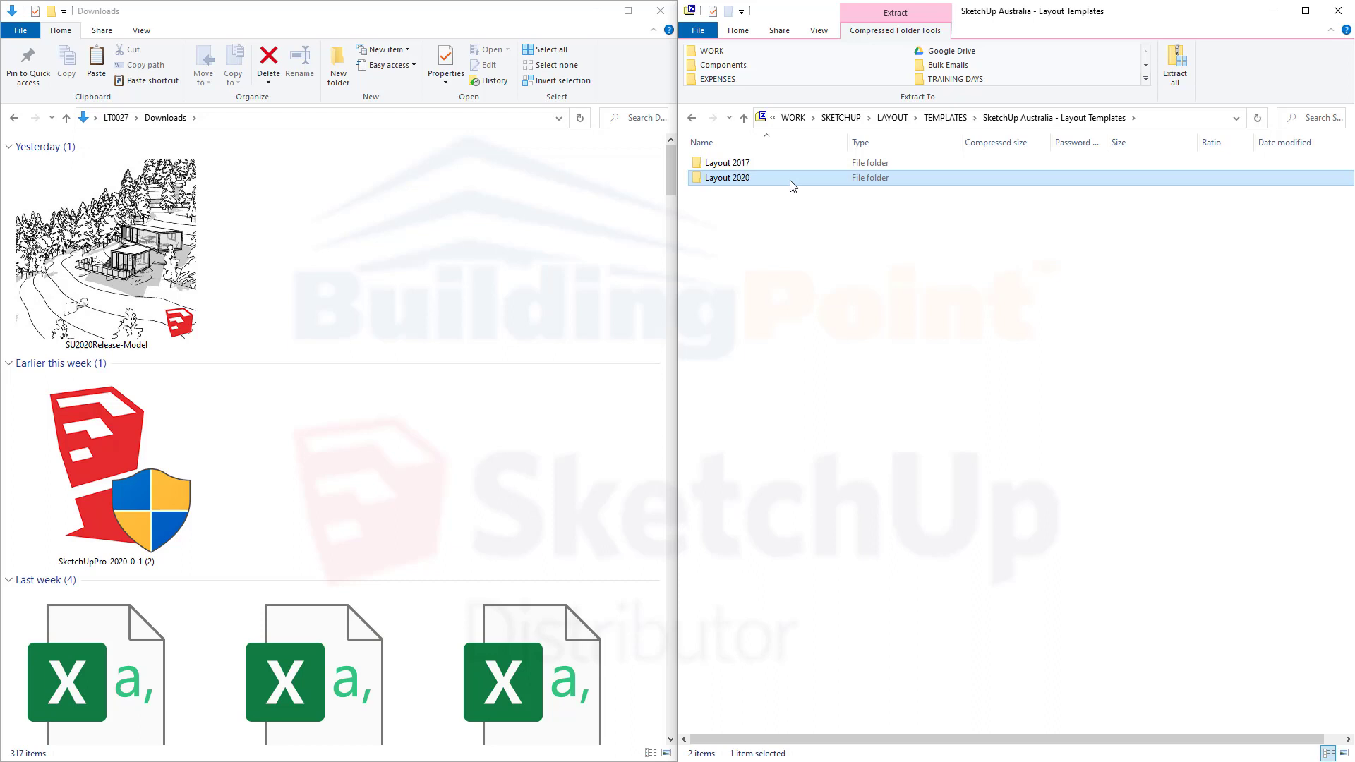
pyautogui.doubleClick(792, 182)
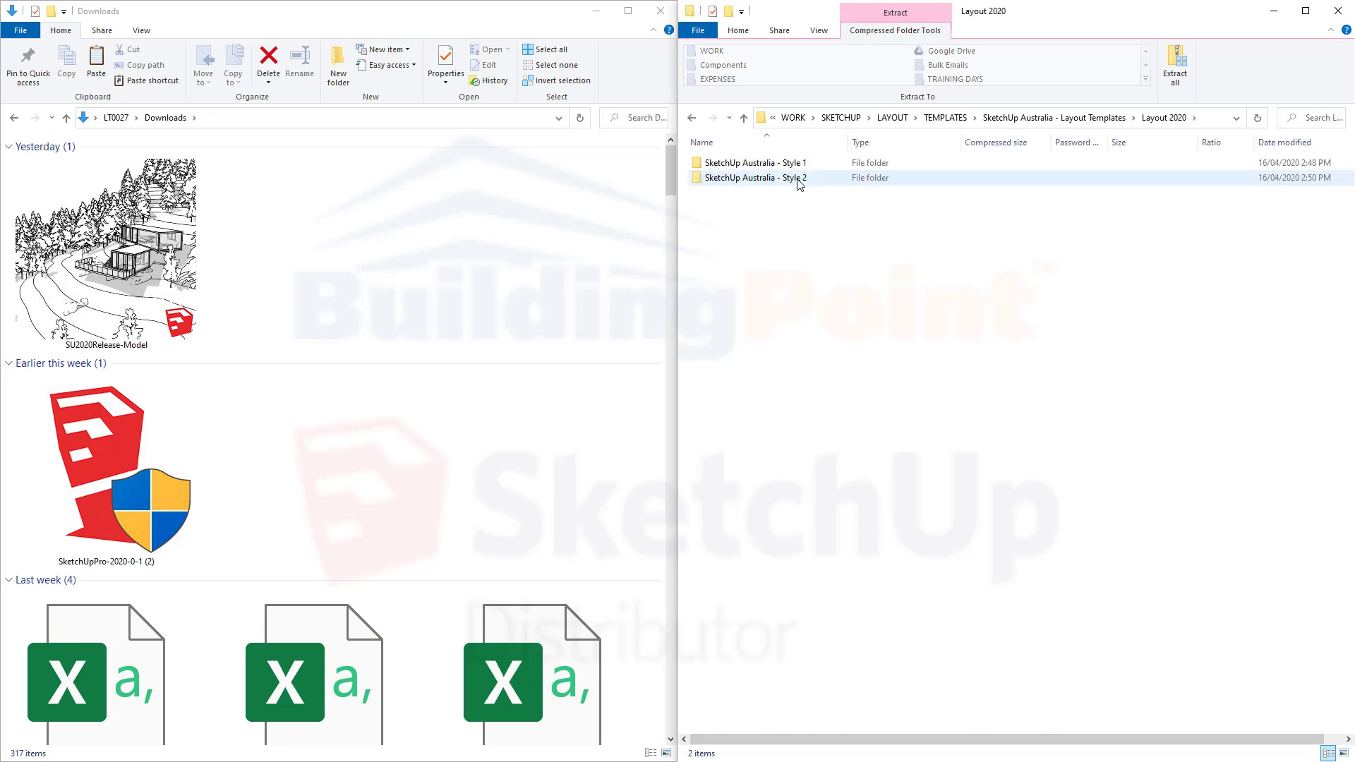
pyautogui.moveTo(847, 298); pyautogui.dragTo(793, 166)
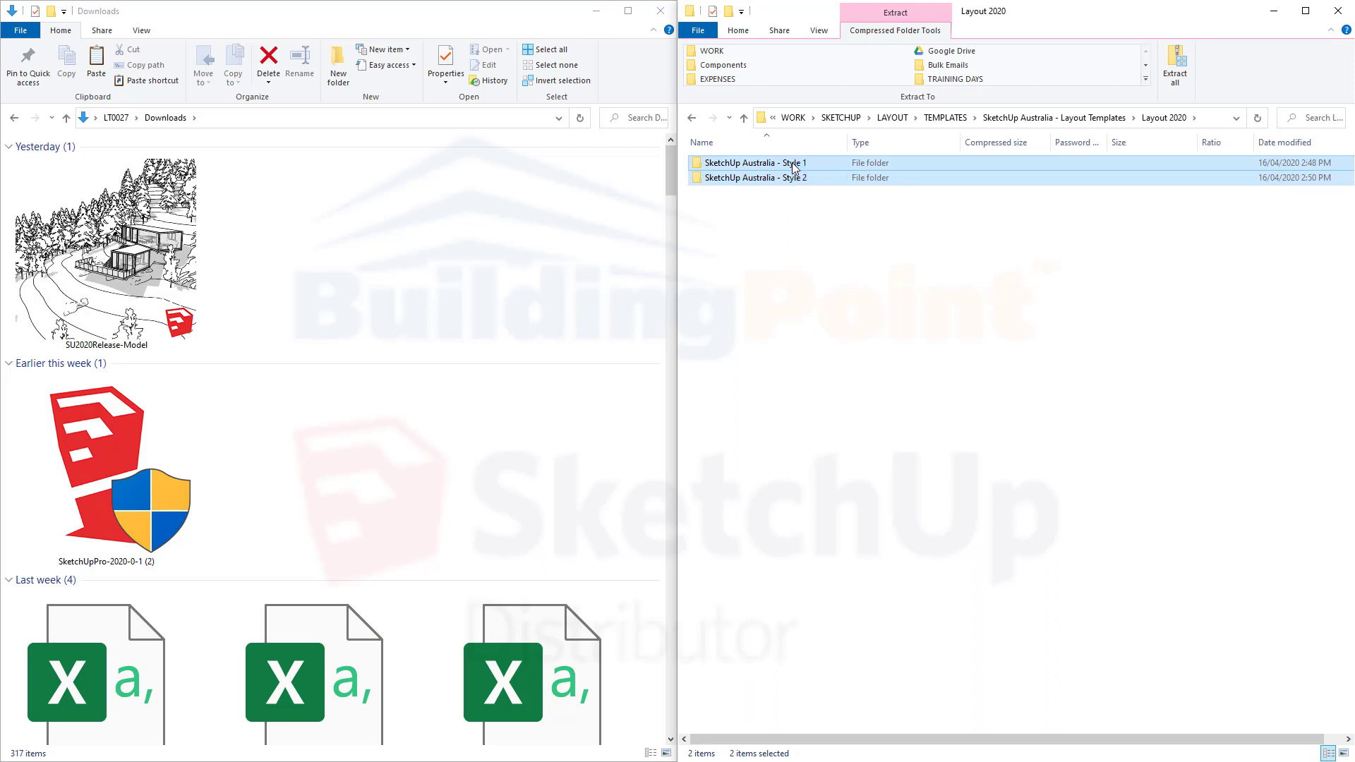
pyautogui.rightClick(793, 166)
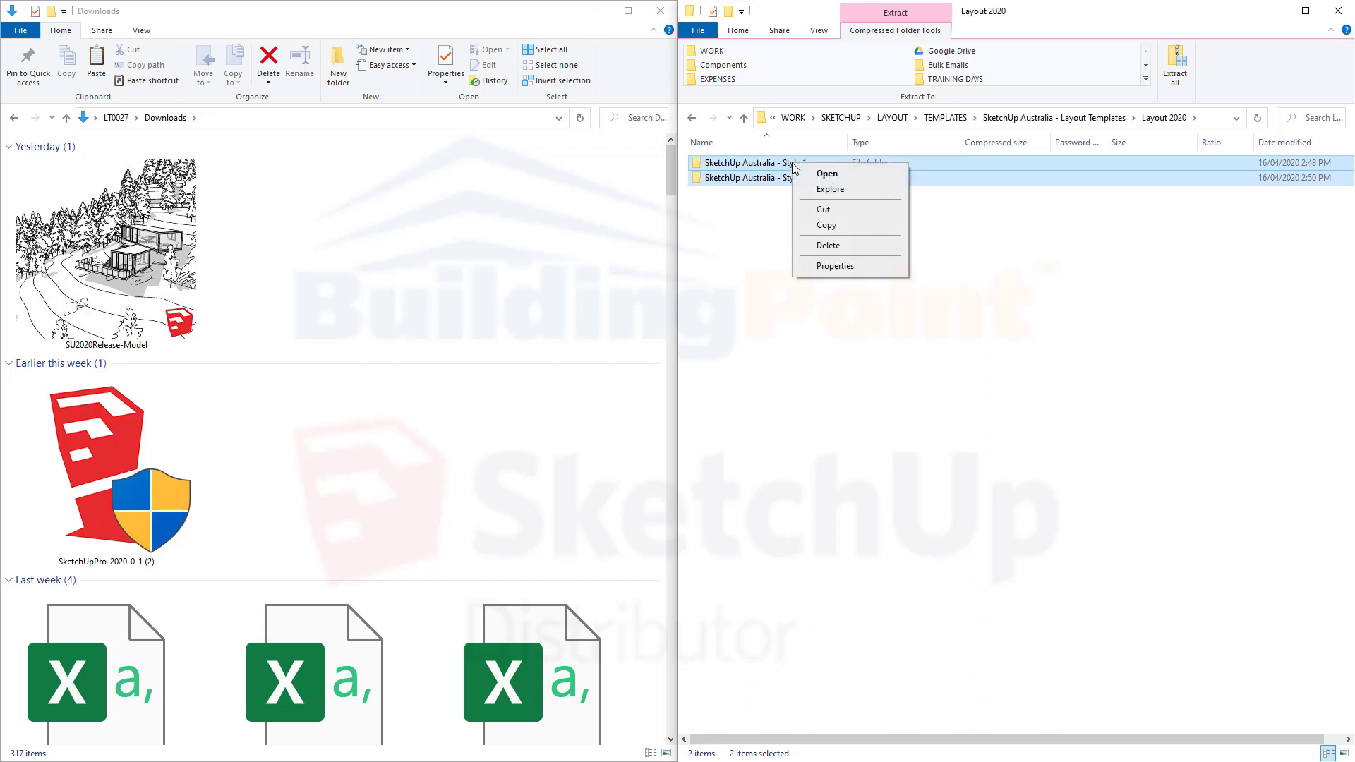
pyautogui.click(826, 225)
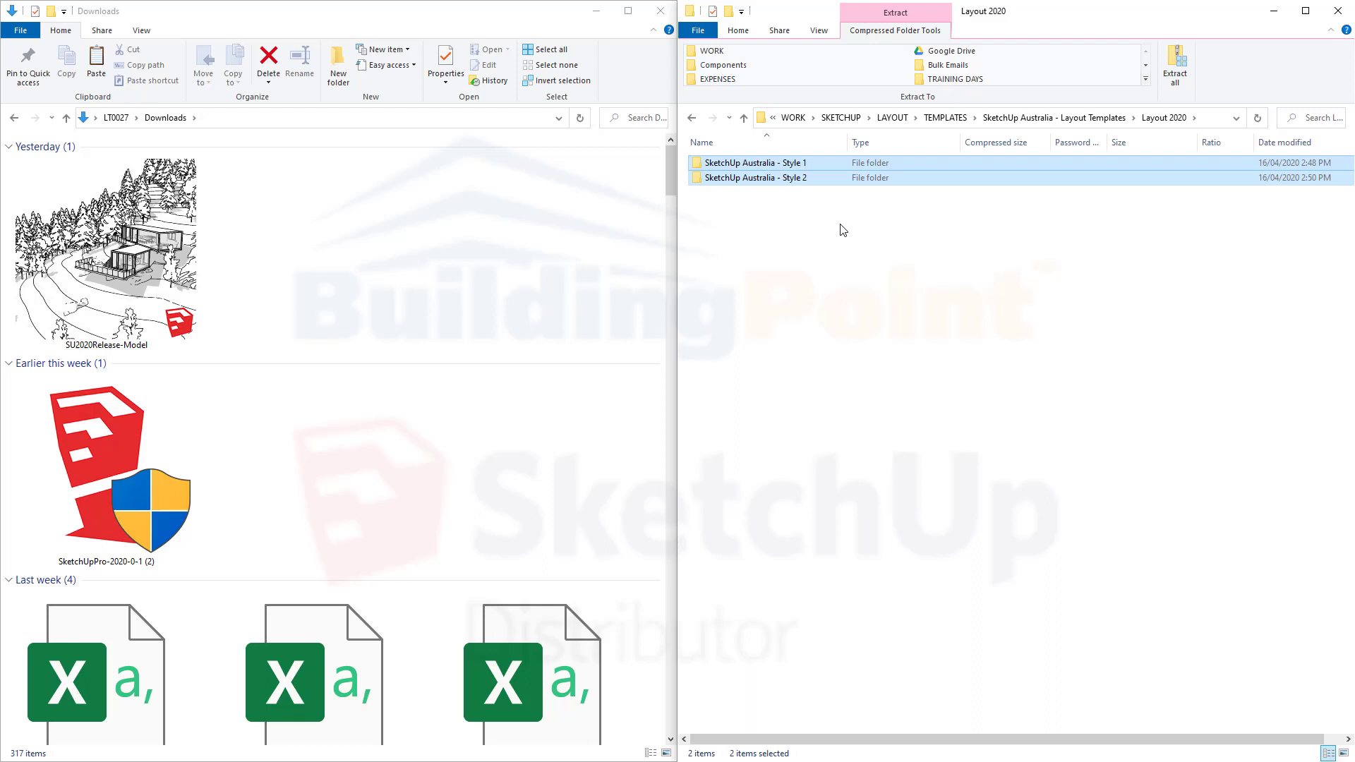
pyautogui.click(946, 118)
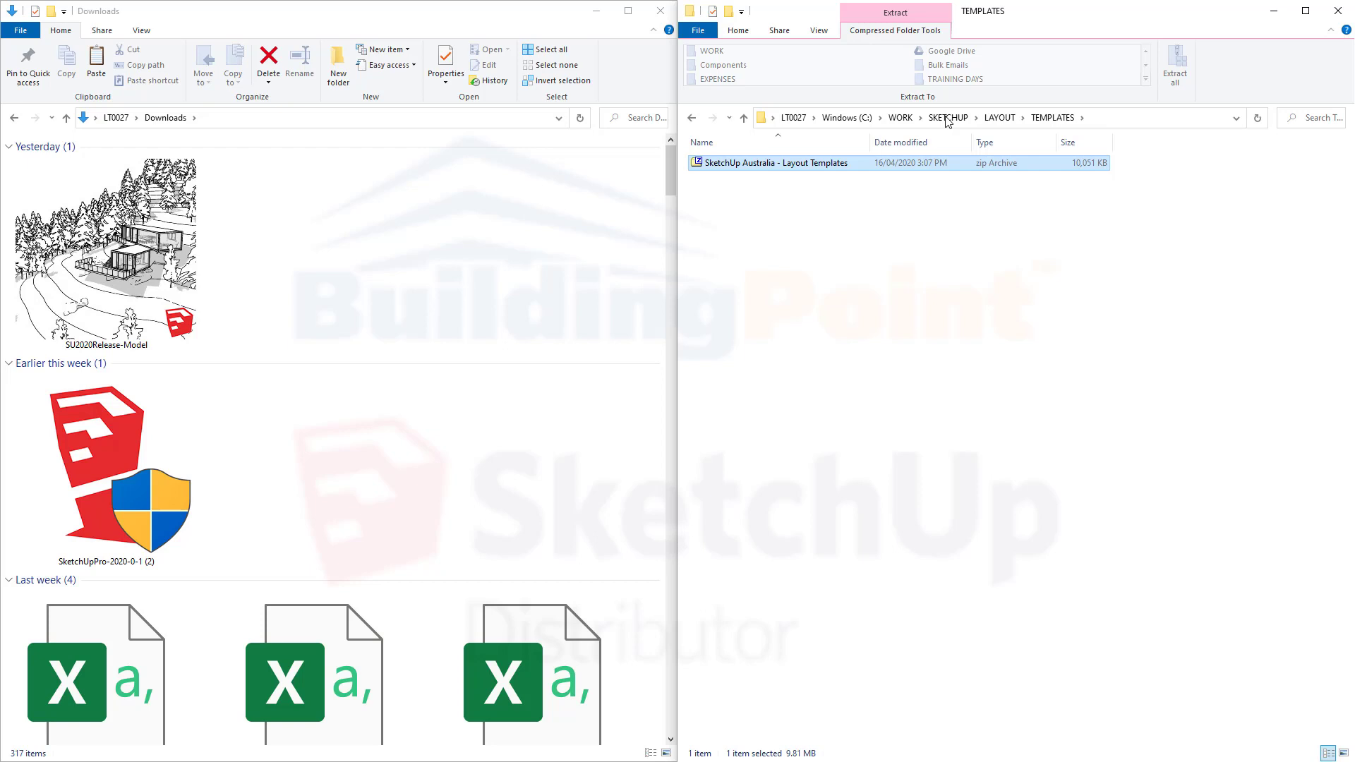
pyautogui.rightClick(904, 219)
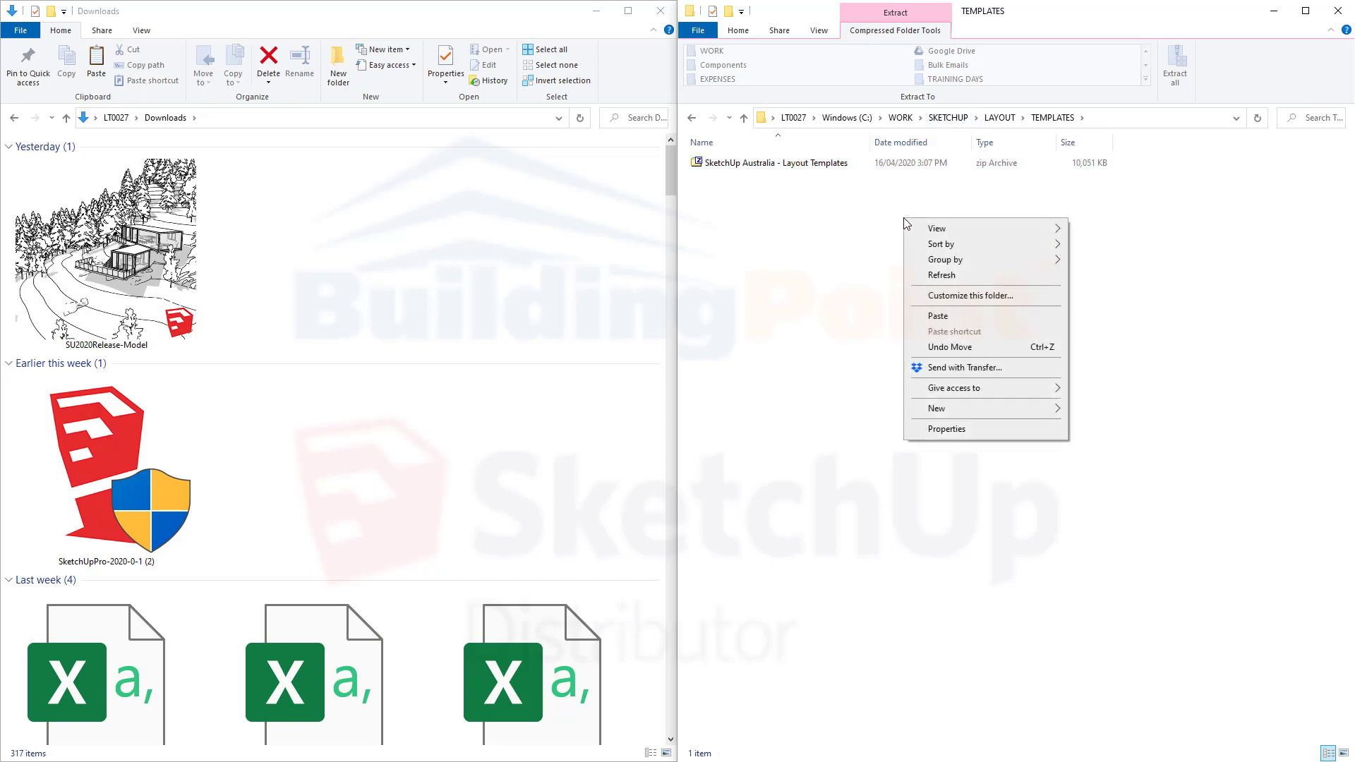
pyautogui.click(954, 319)
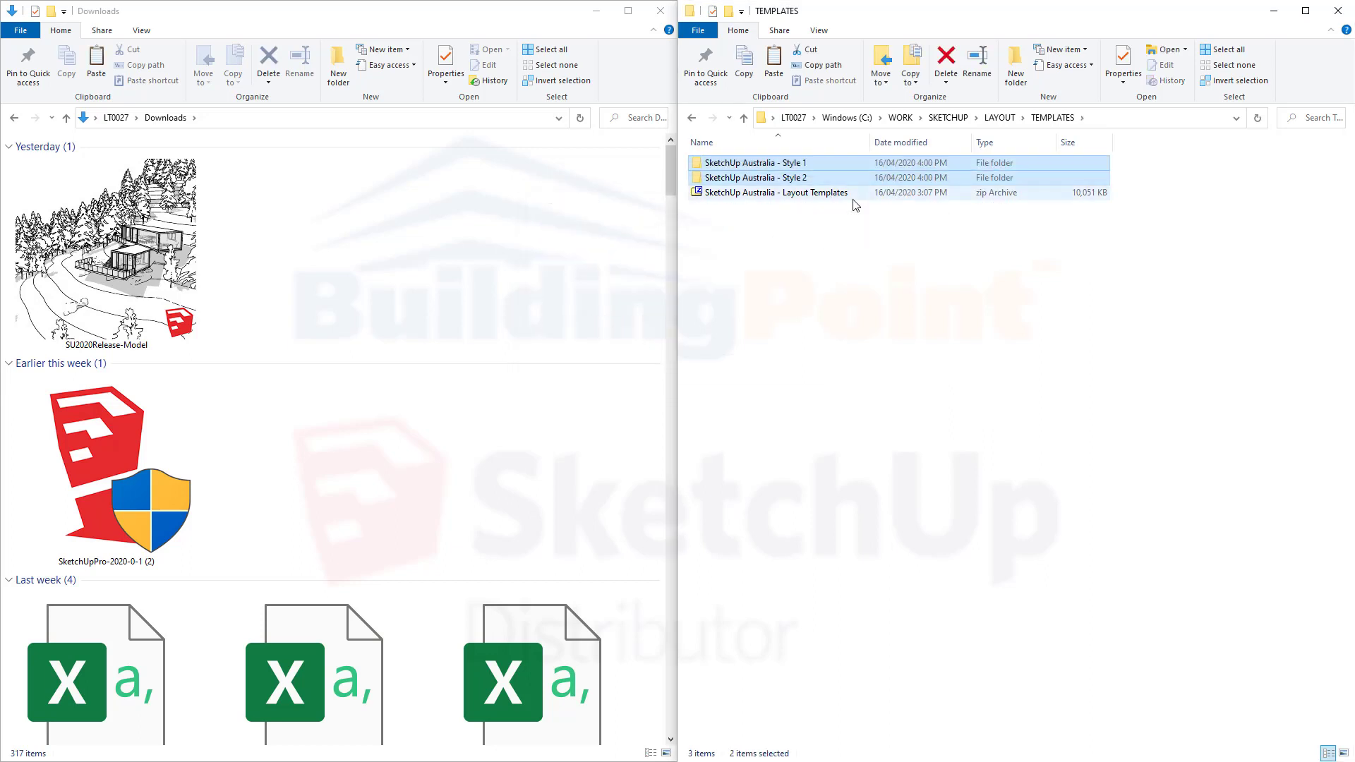
# Step: Delete the SketchUp Australia - Layout Templates zip archive from the TEMPLATES folder
pyautogui.click(815, 195)
pyautogui.rightClick(812, 197)
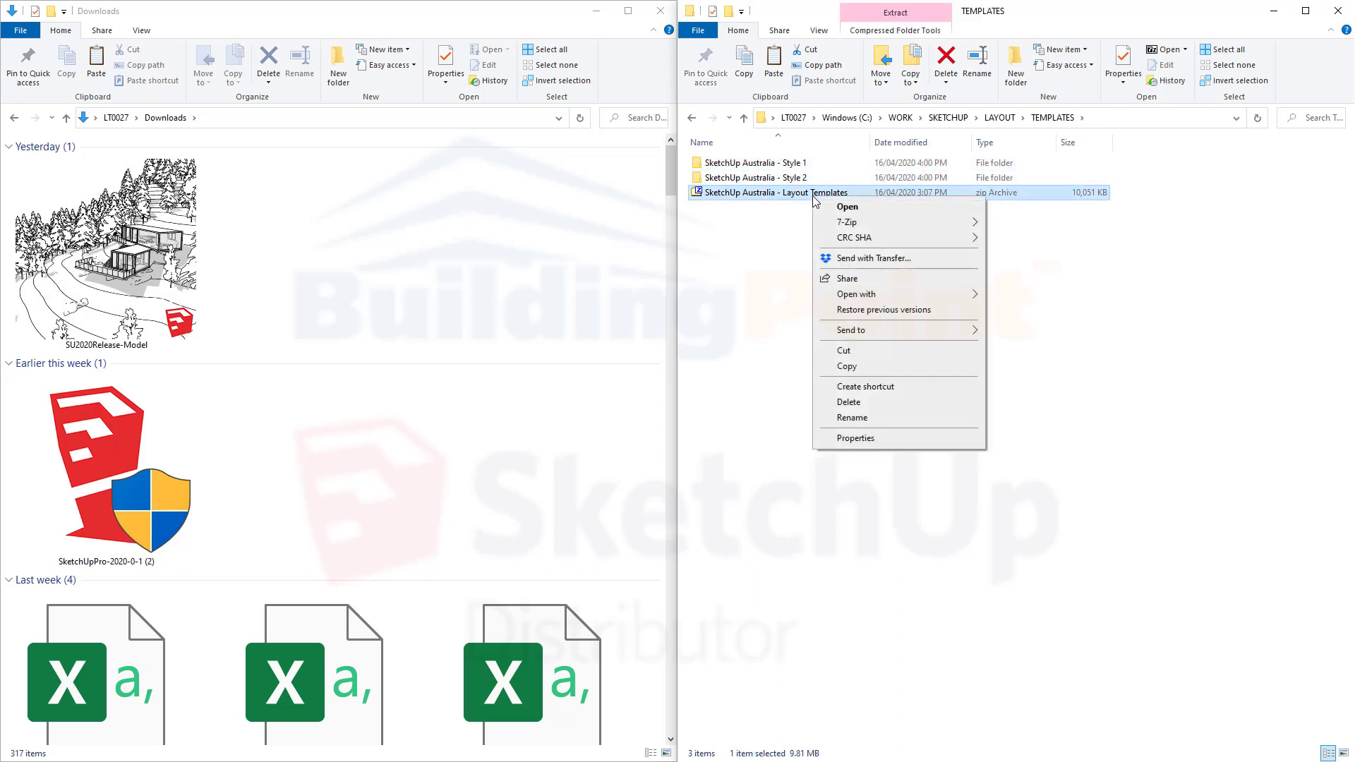
pyautogui.click(860, 405)
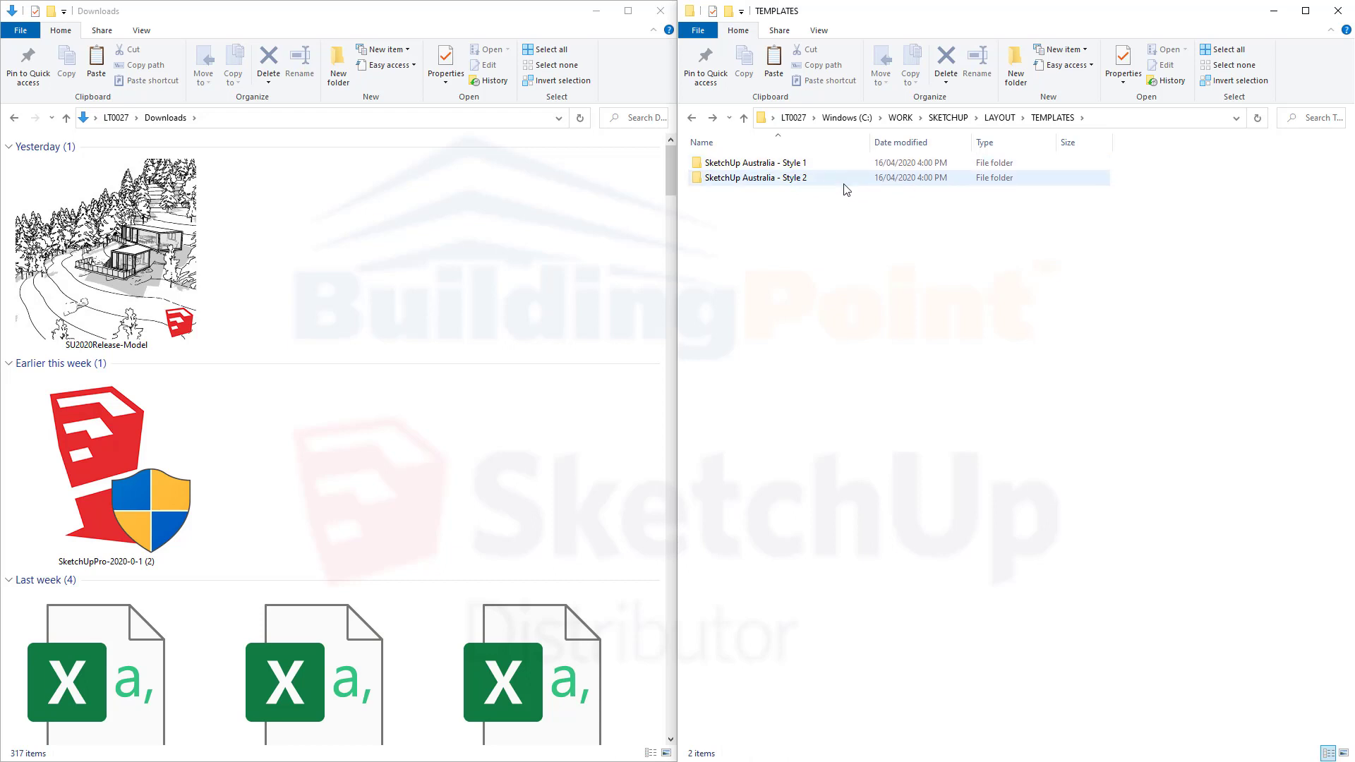
# Step: Open the A1 Landscape BottomTB template from the SketchUp Australia - Style 1 folder in LayOut
pyautogui.doubleClick(846, 169)
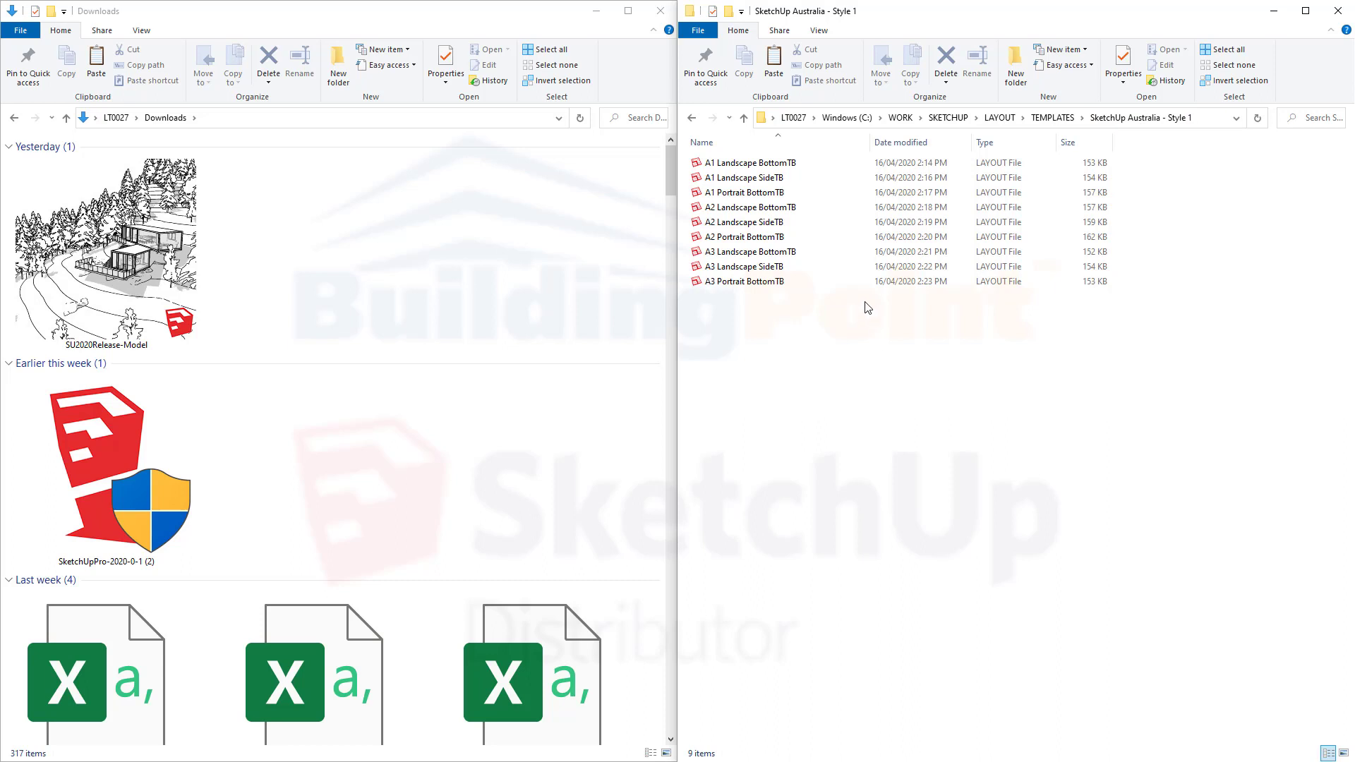
pyautogui.click(788, 165)
pyautogui.rightClick(787, 163)
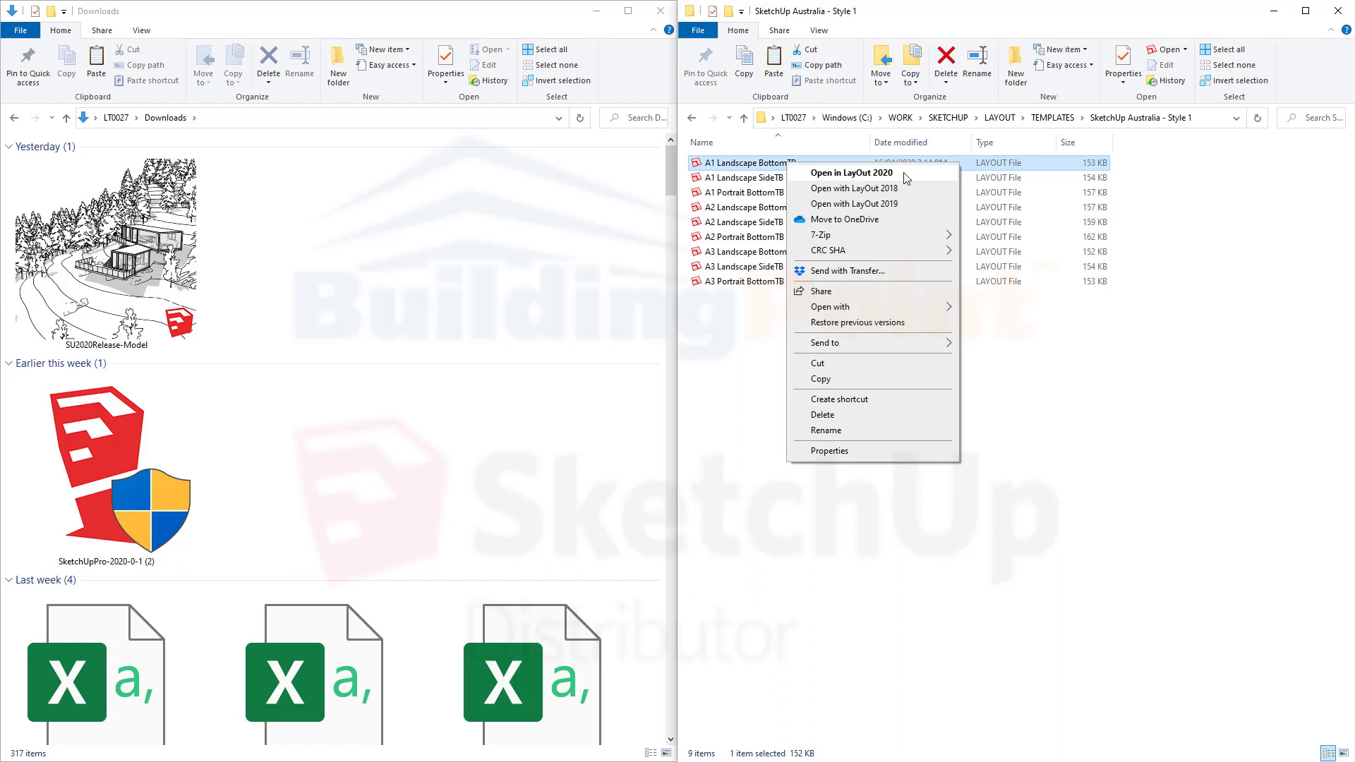
pyautogui.click(756, 167)
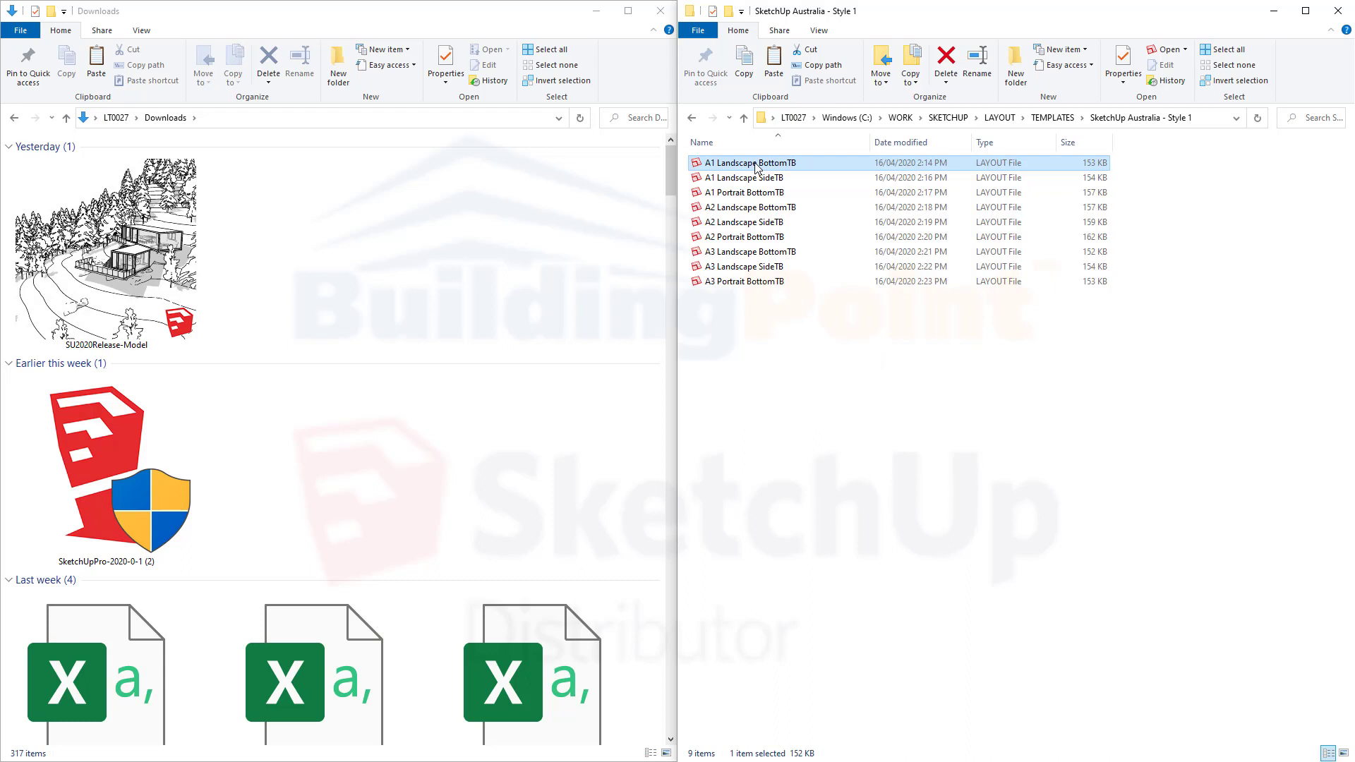
pyautogui.doubleClick(756, 167)
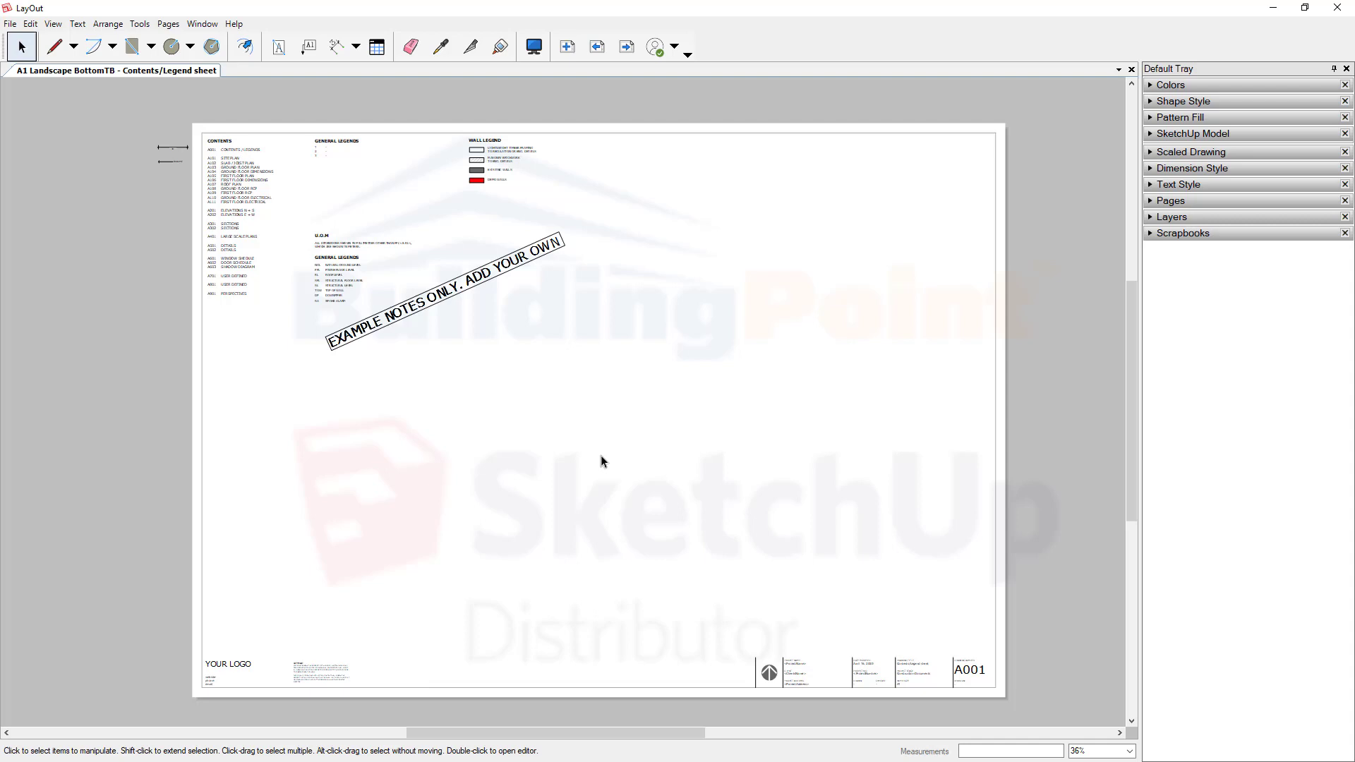
# Step: Show the template's page list and look through its sheets from Cover to Roof Plan
pyautogui.click(1170, 203)
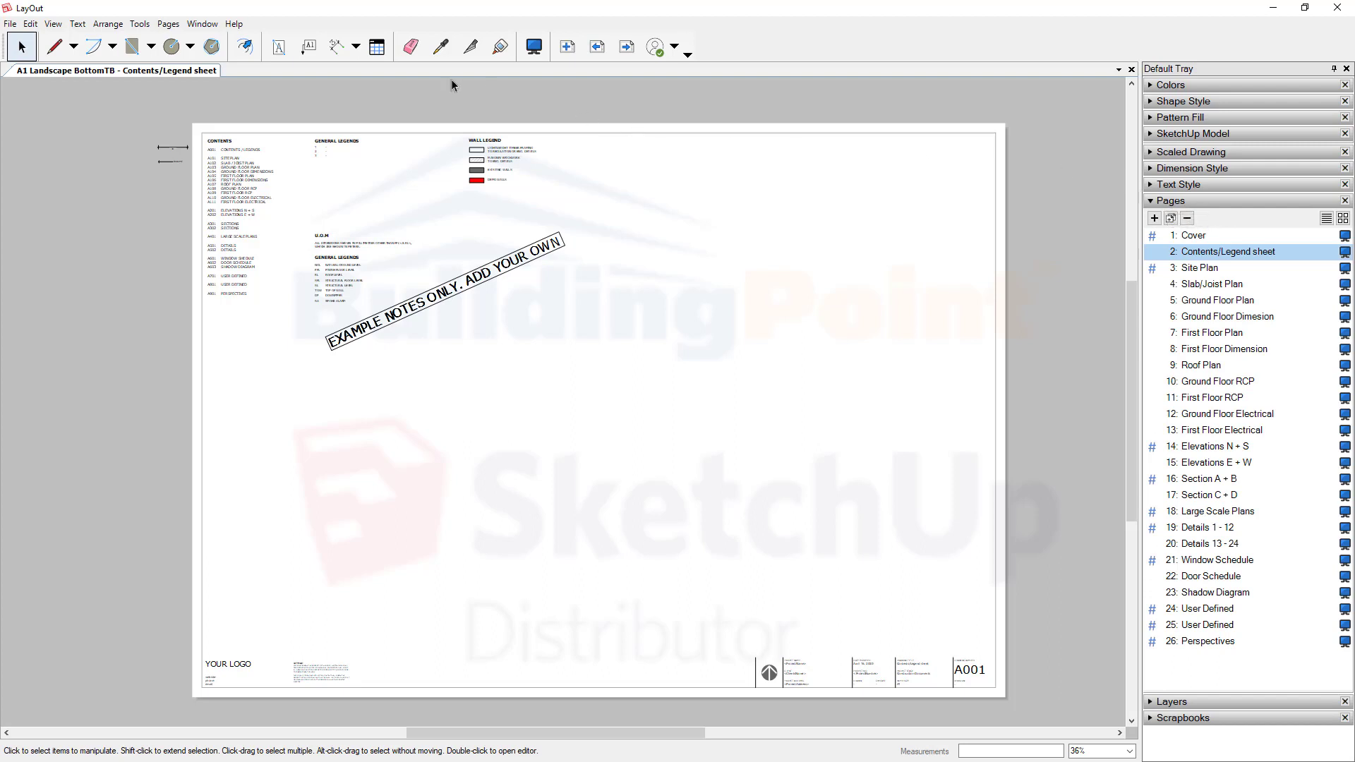
pyautogui.click(205, 25)
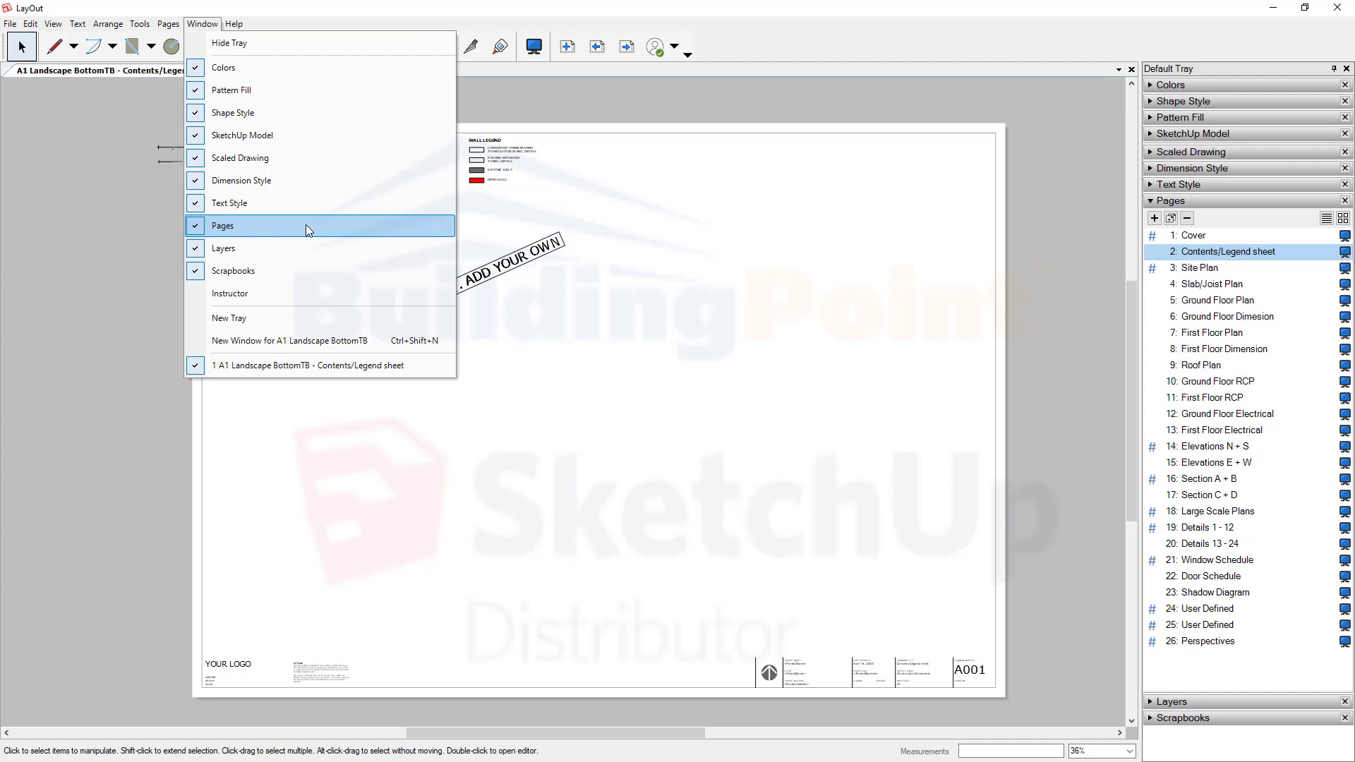
pyautogui.click(1201, 240)
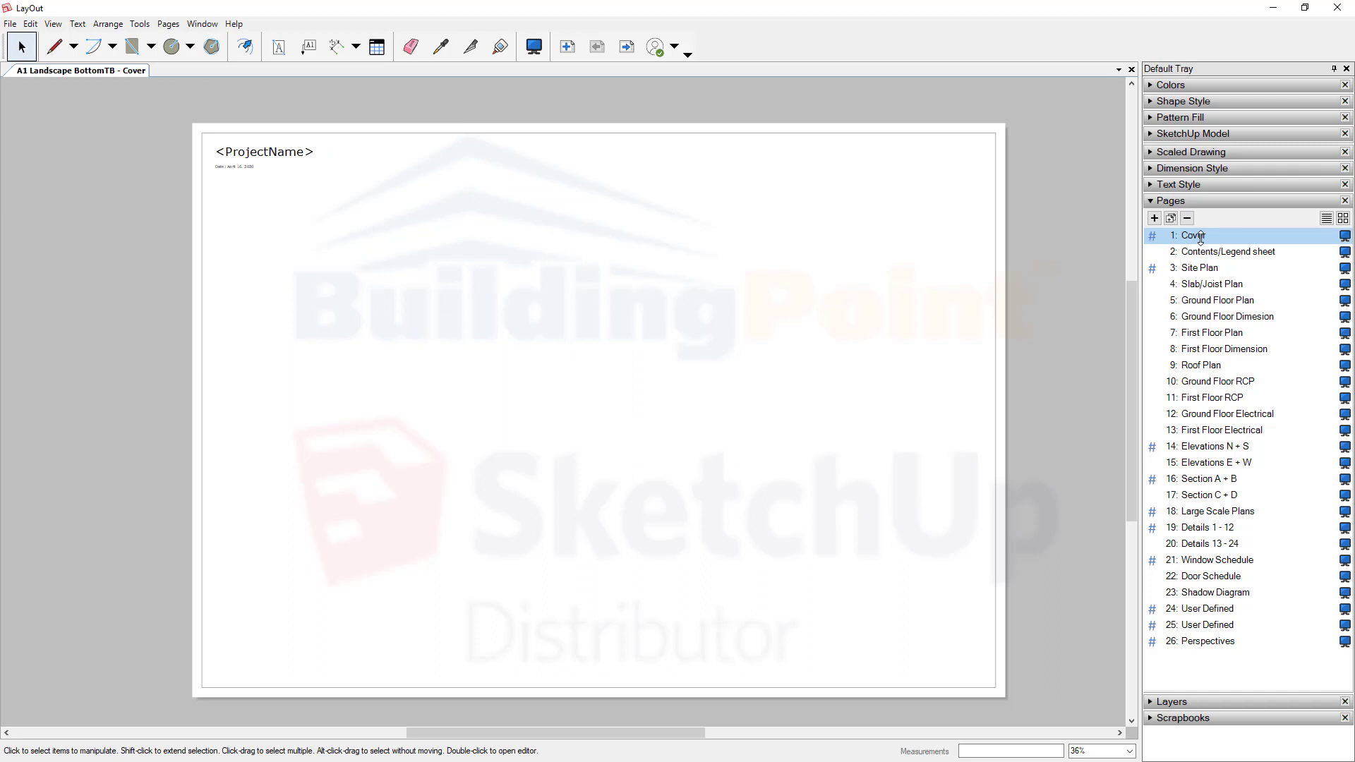
pyautogui.click(1204, 253)
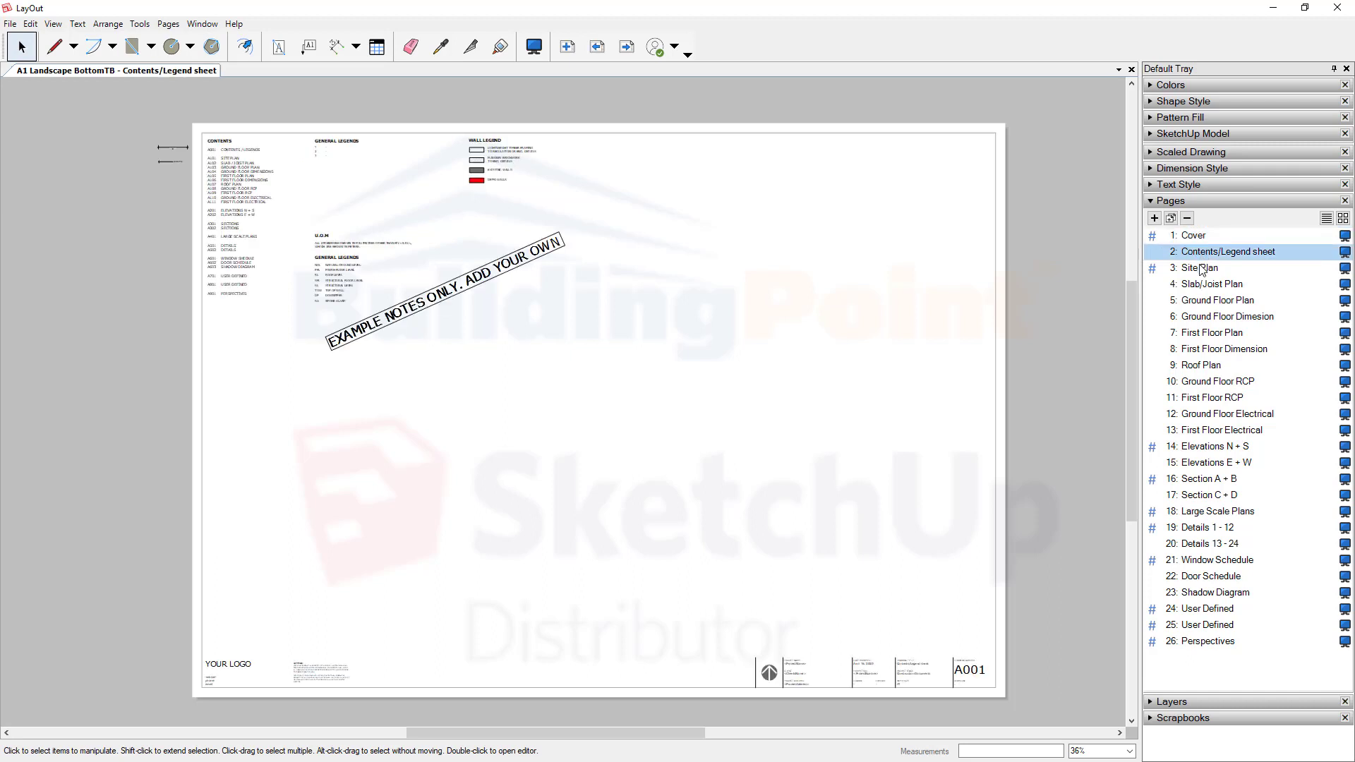
pyautogui.click(1202, 269)
pyautogui.click(1202, 286)
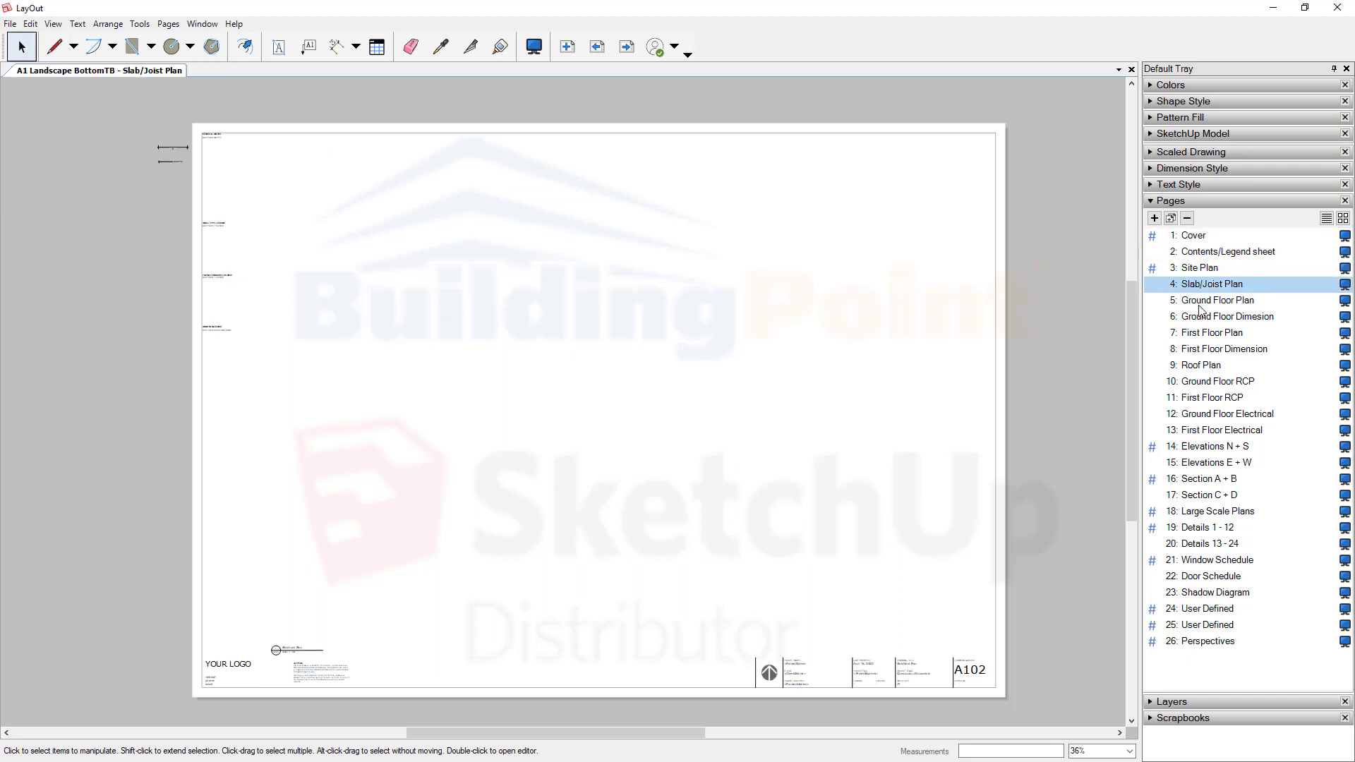
pyautogui.click(1198, 303)
pyautogui.click(1199, 336)
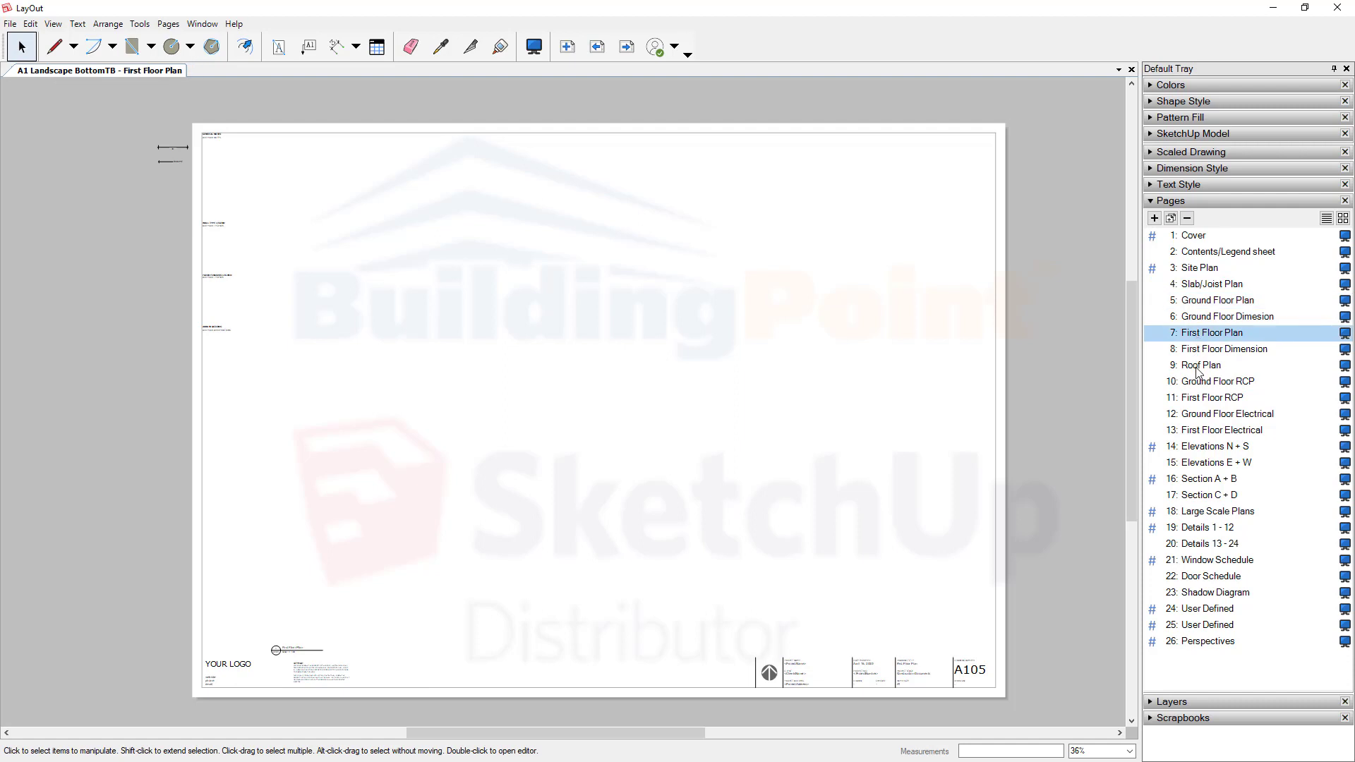
pyautogui.click(1196, 368)
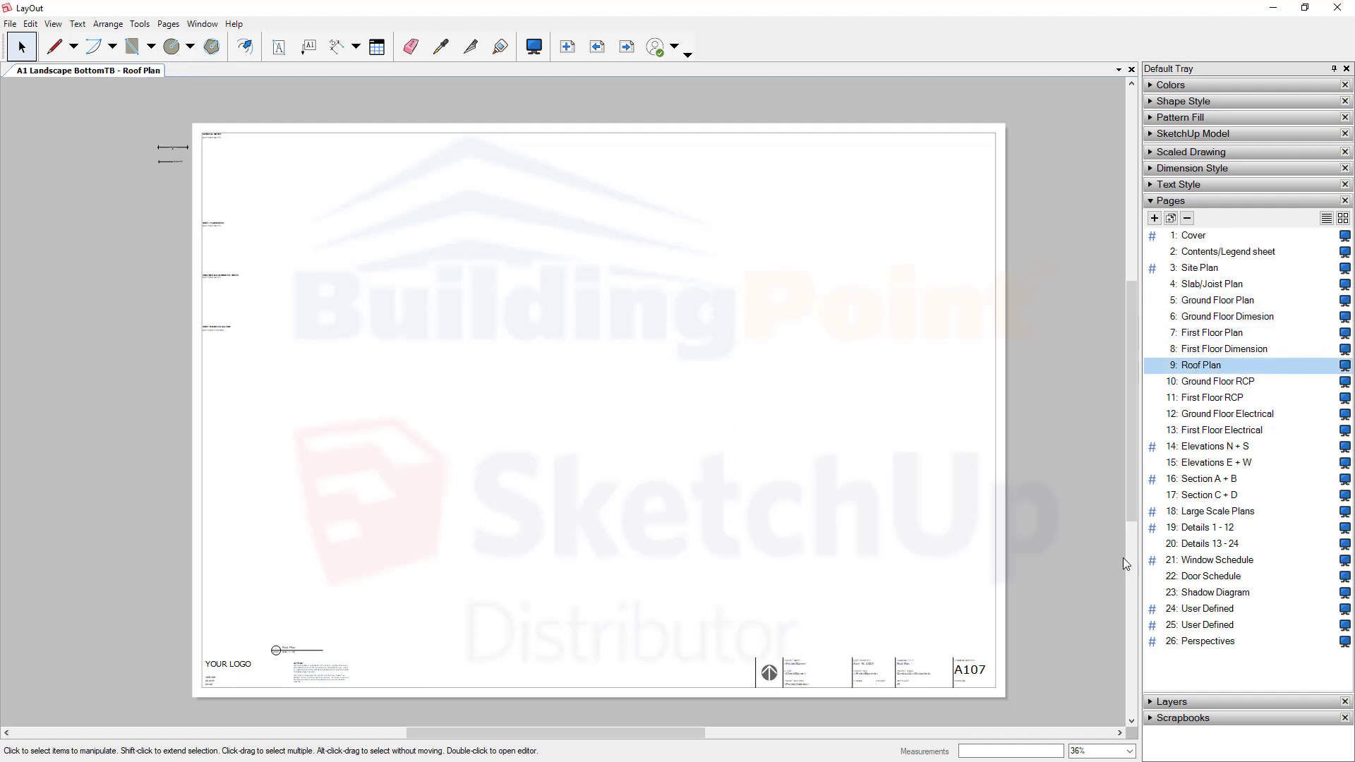
# Step: Rename page 24, the first User Defined sheet, as Whatever
pyautogui.click(1209, 609)
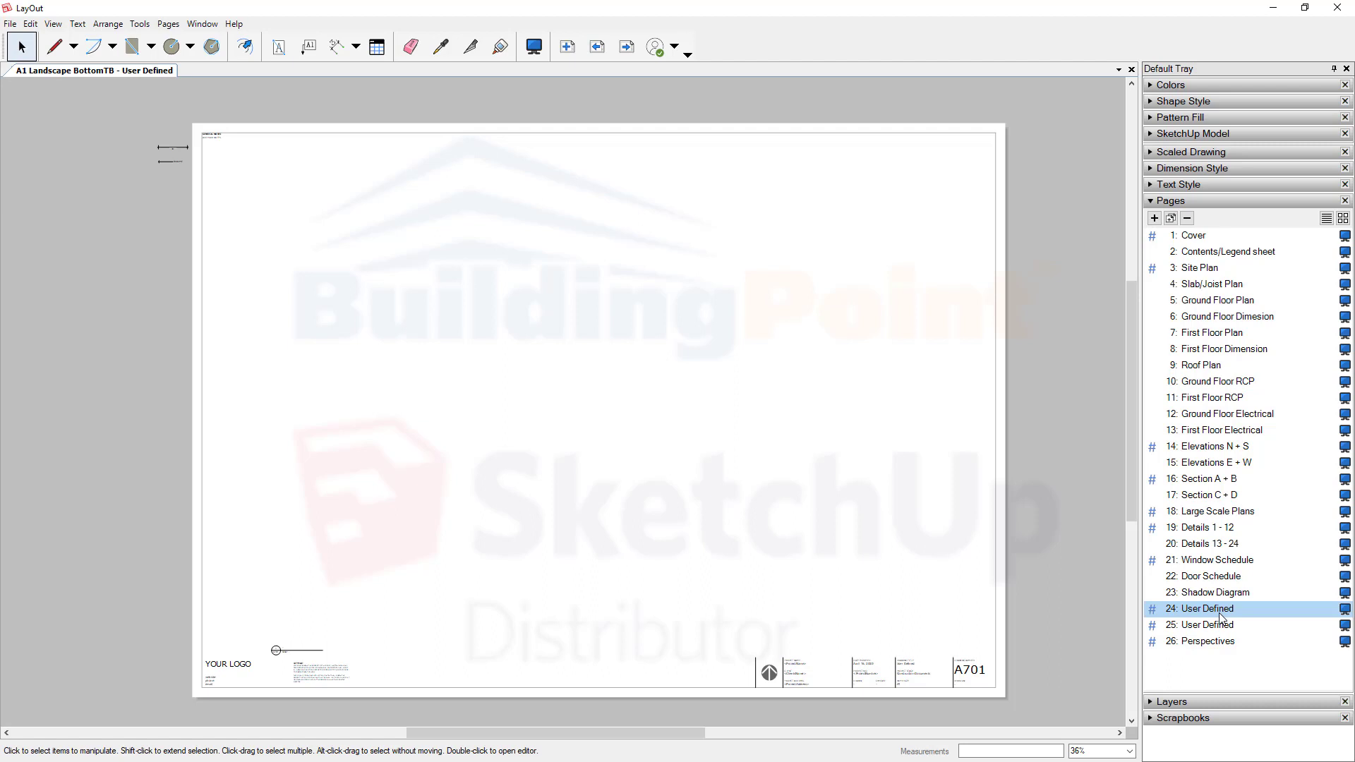
pyautogui.scroll(5, 965, 693)
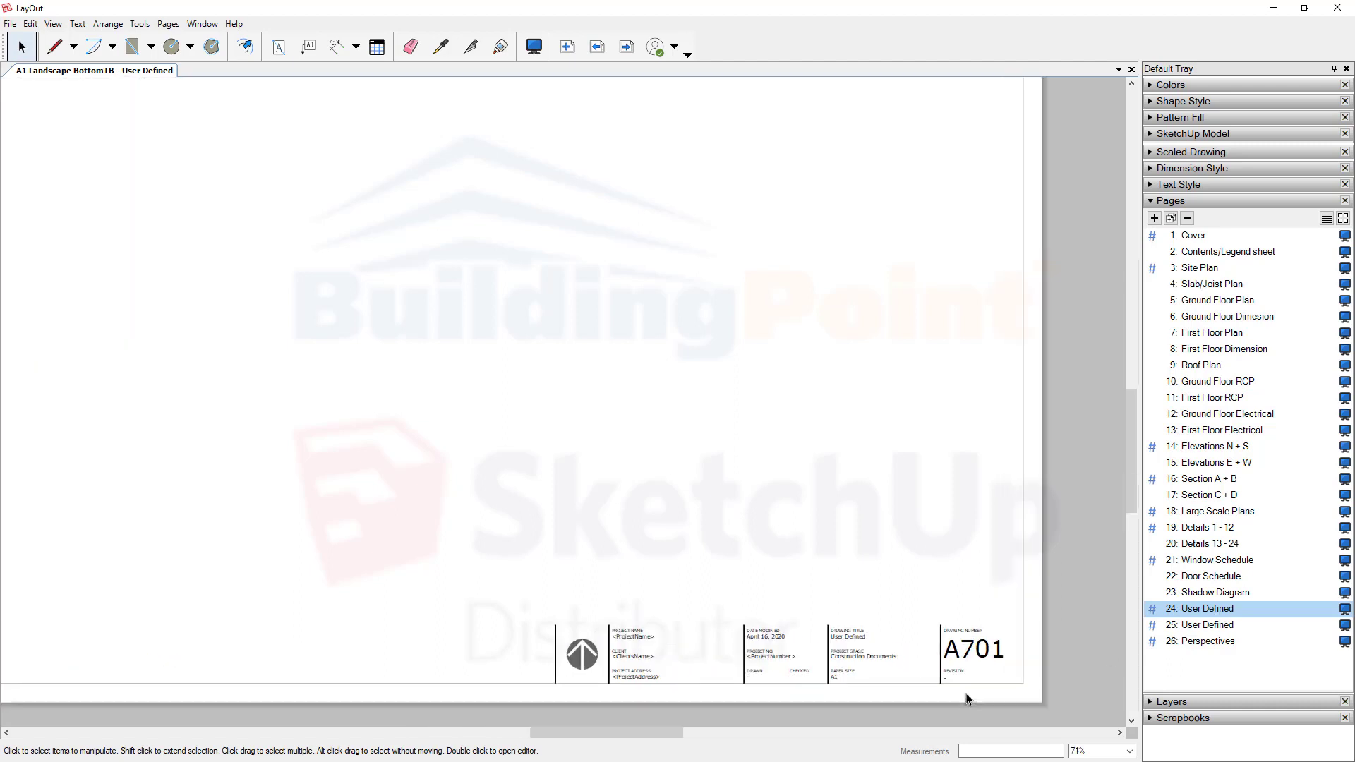
pyautogui.scroll(1, 966, 695)
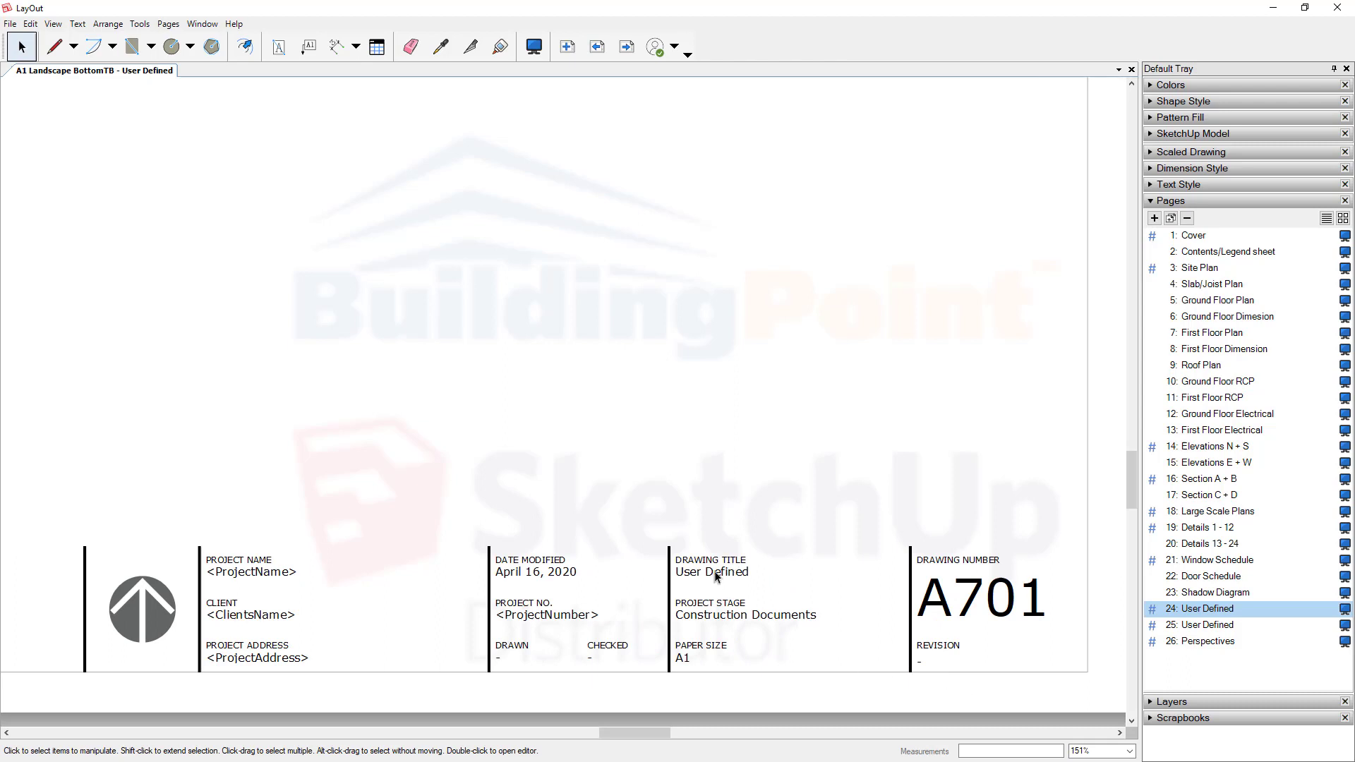
pyautogui.doubleClick(1211, 608)
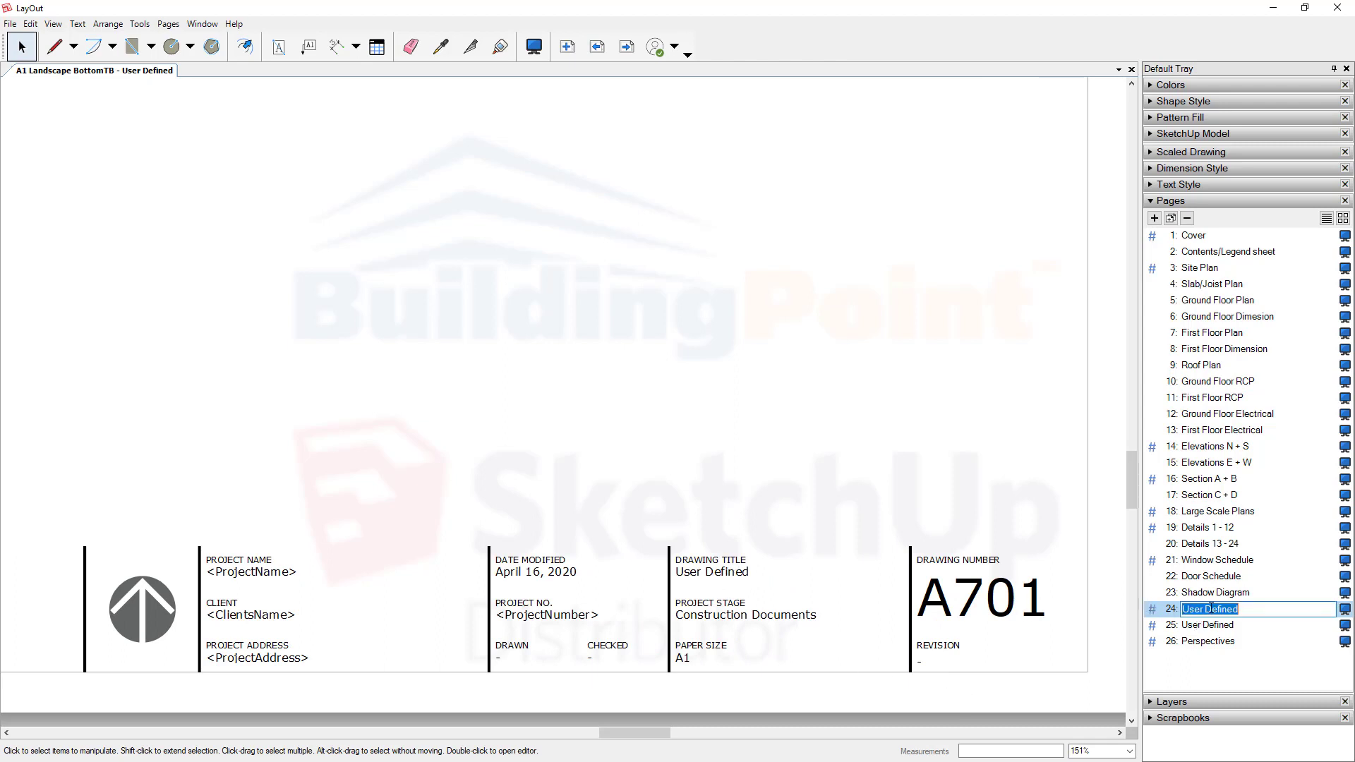
pyautogui.write('Whatever')
pyautogui.press('Return')
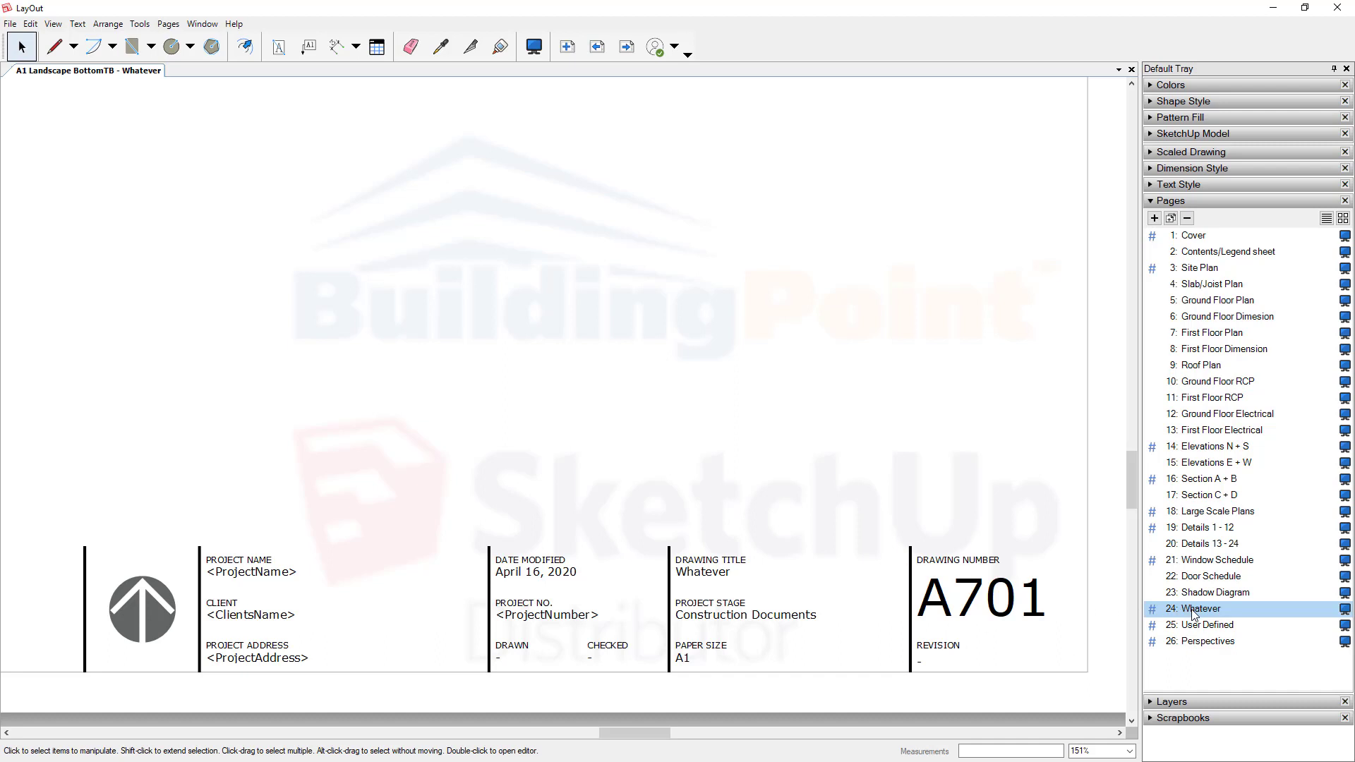
# Step: Duplicate the Whatever page and name the copy New Name
pyautogui.click(1171, 218)
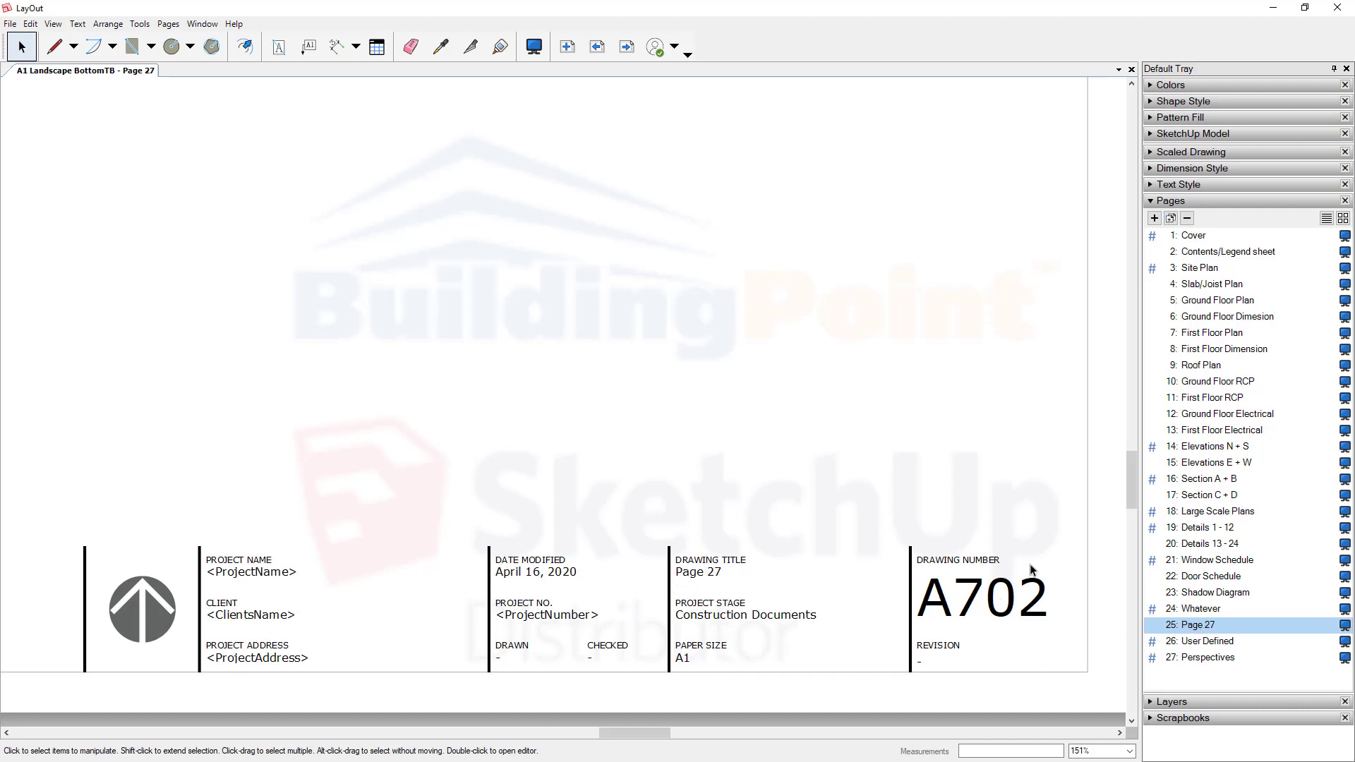
pyautogui.doubleClick(1195, 625)
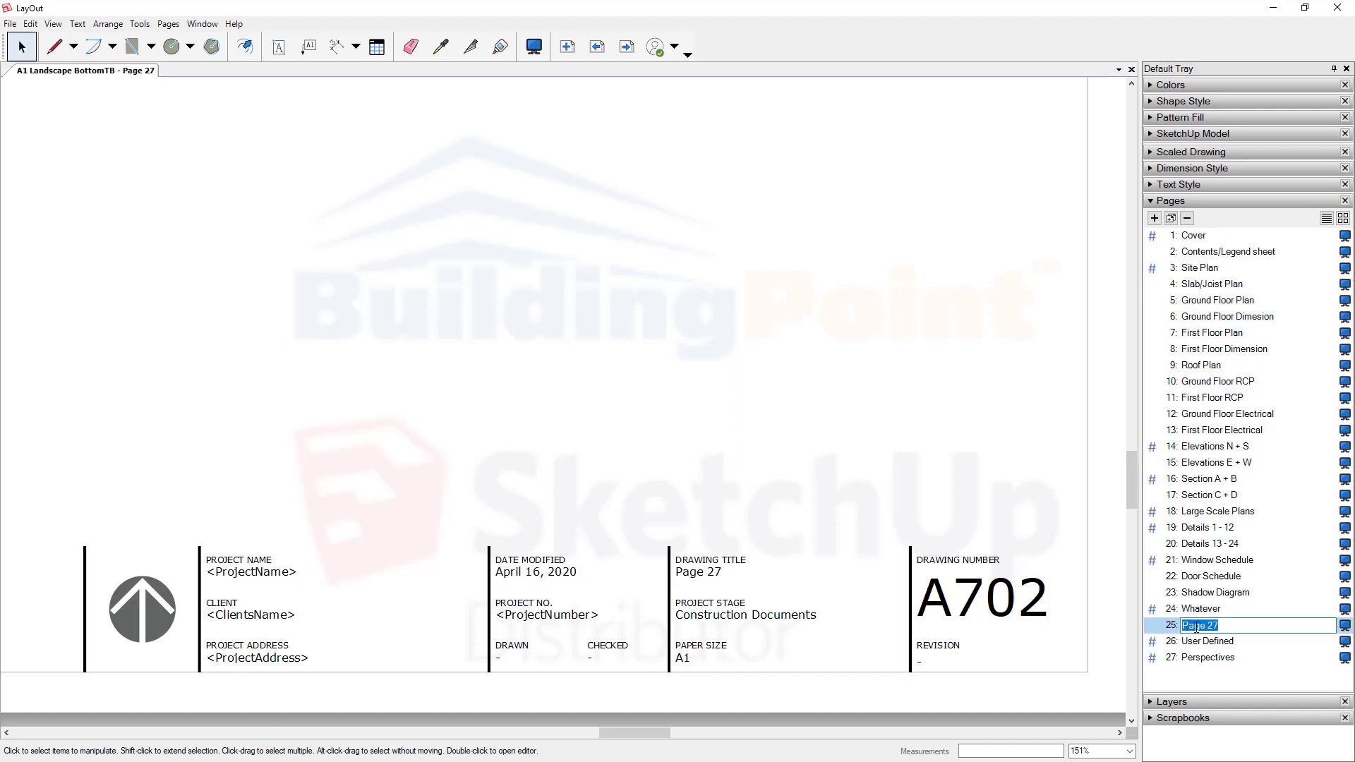
pyautogui.write('New Name')
pyautogui.press('Return')
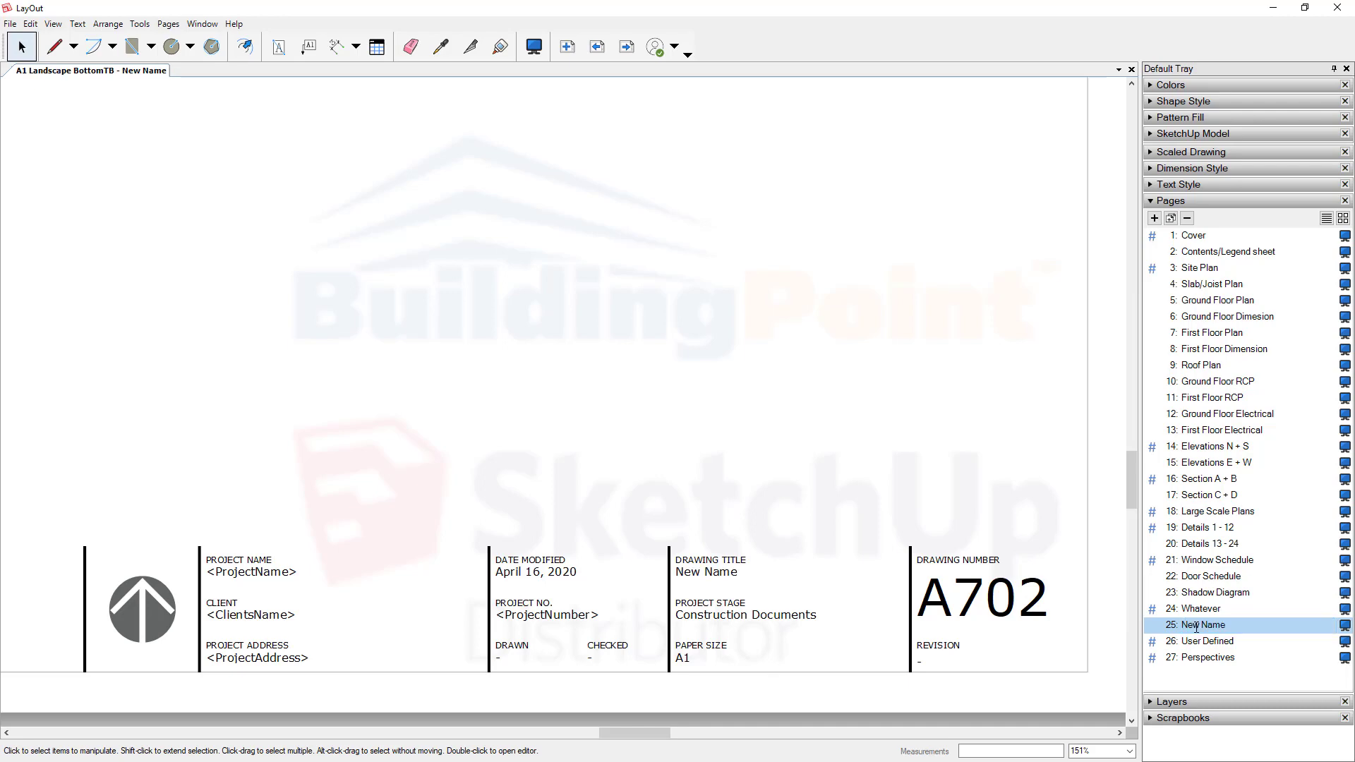
# Step: Set the project name in the New Name page's title block to New Project
pyautogui.scroll(4, 654, 460)
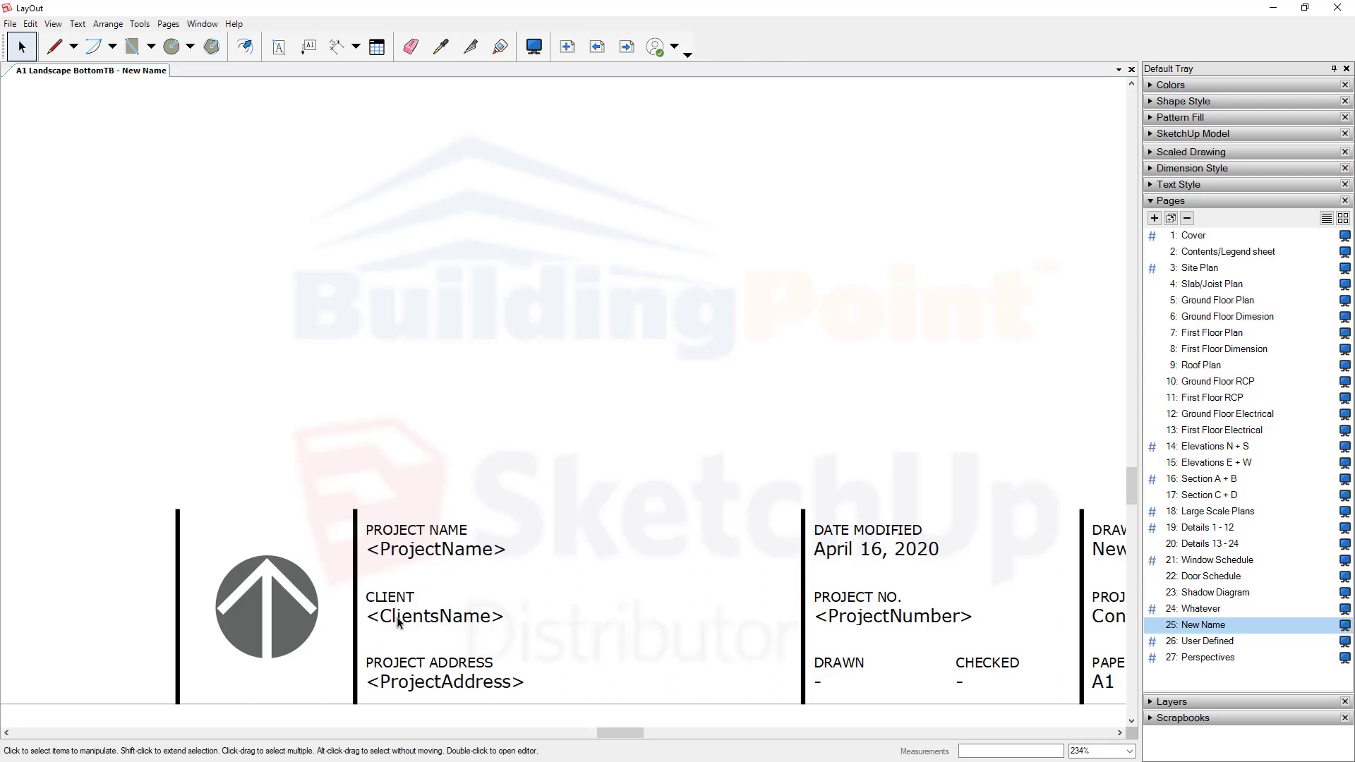
pyautogui.doubleClick(485, 555)
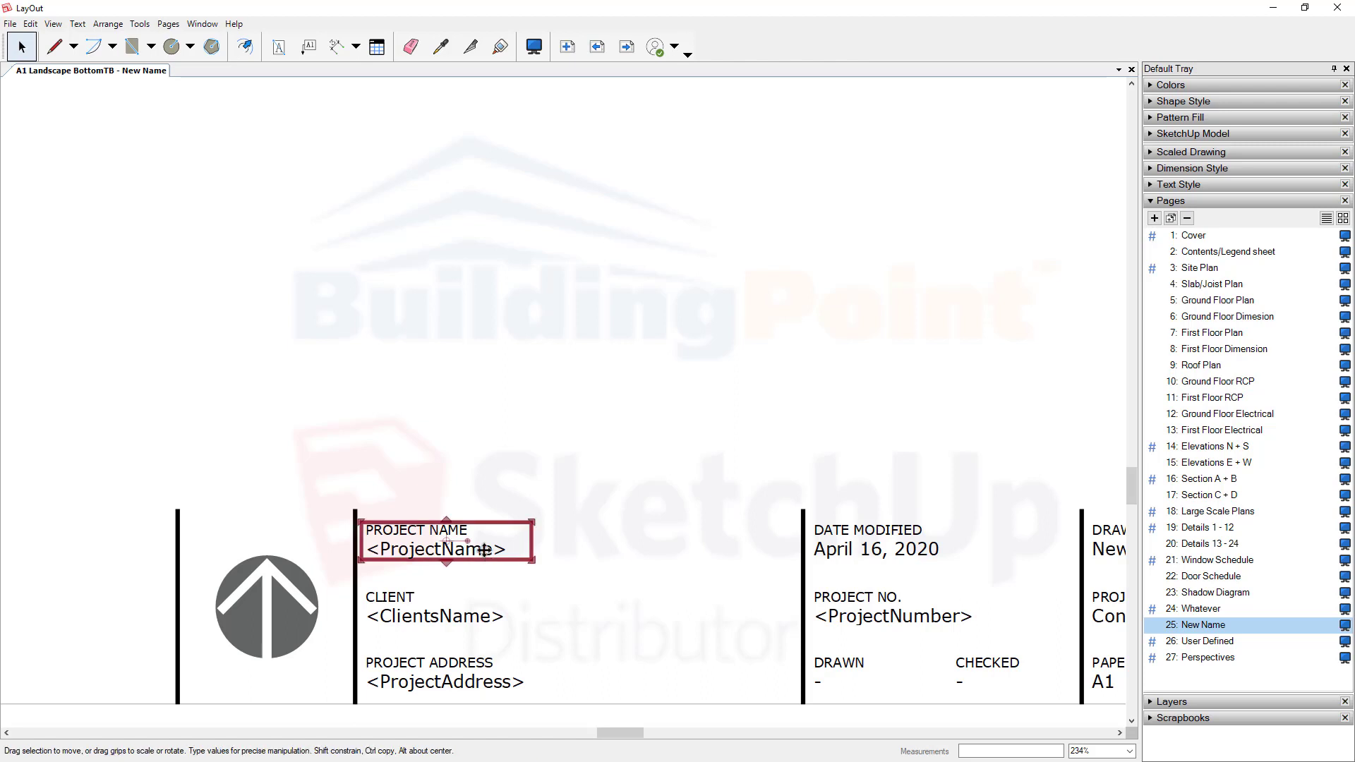
pyautogui.moveTo(513, 553); pyautogui.dragTo(374, 553)
pyautogui.write('N')
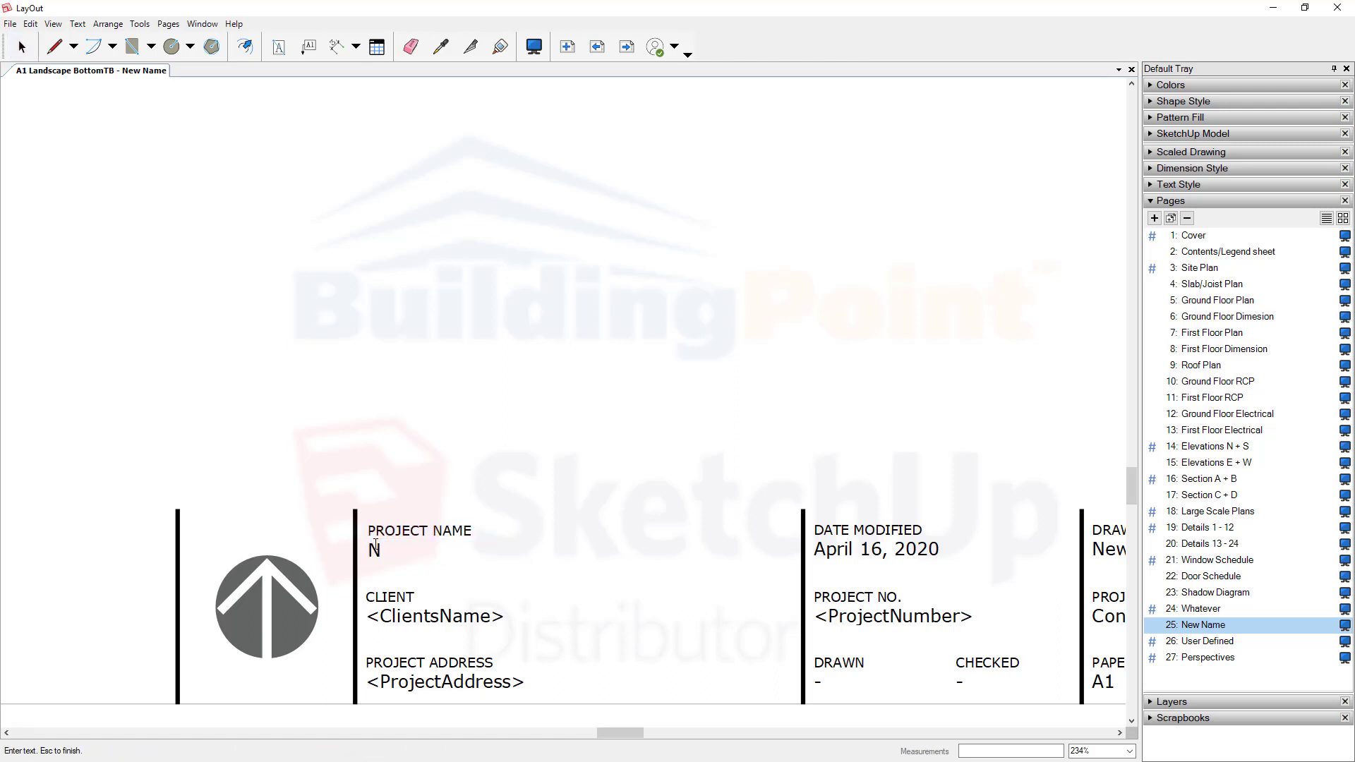
pyautogui.write('ew Project')
pyautogui.press('Escape')
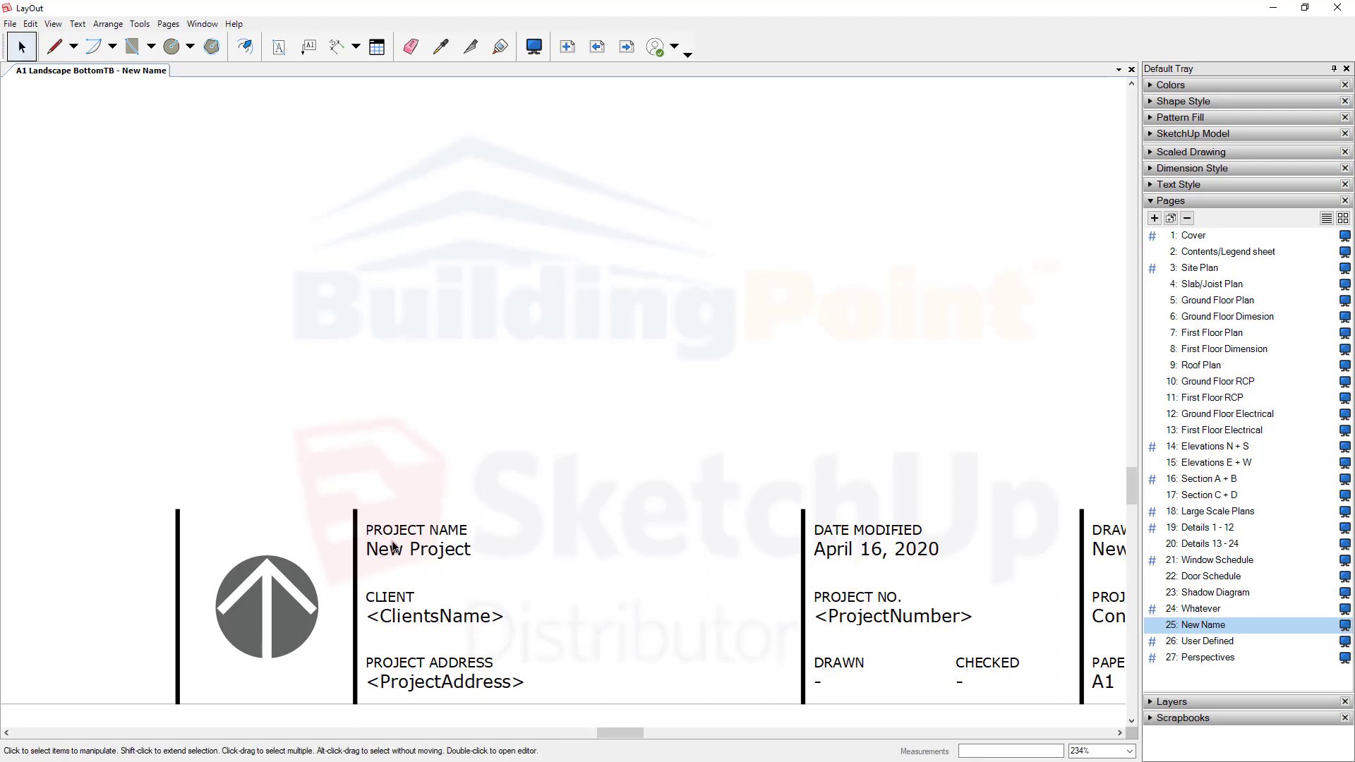
# Step: Select the project name text and show the layer list to see which layer holds it
pyautogui.click(391, 542)
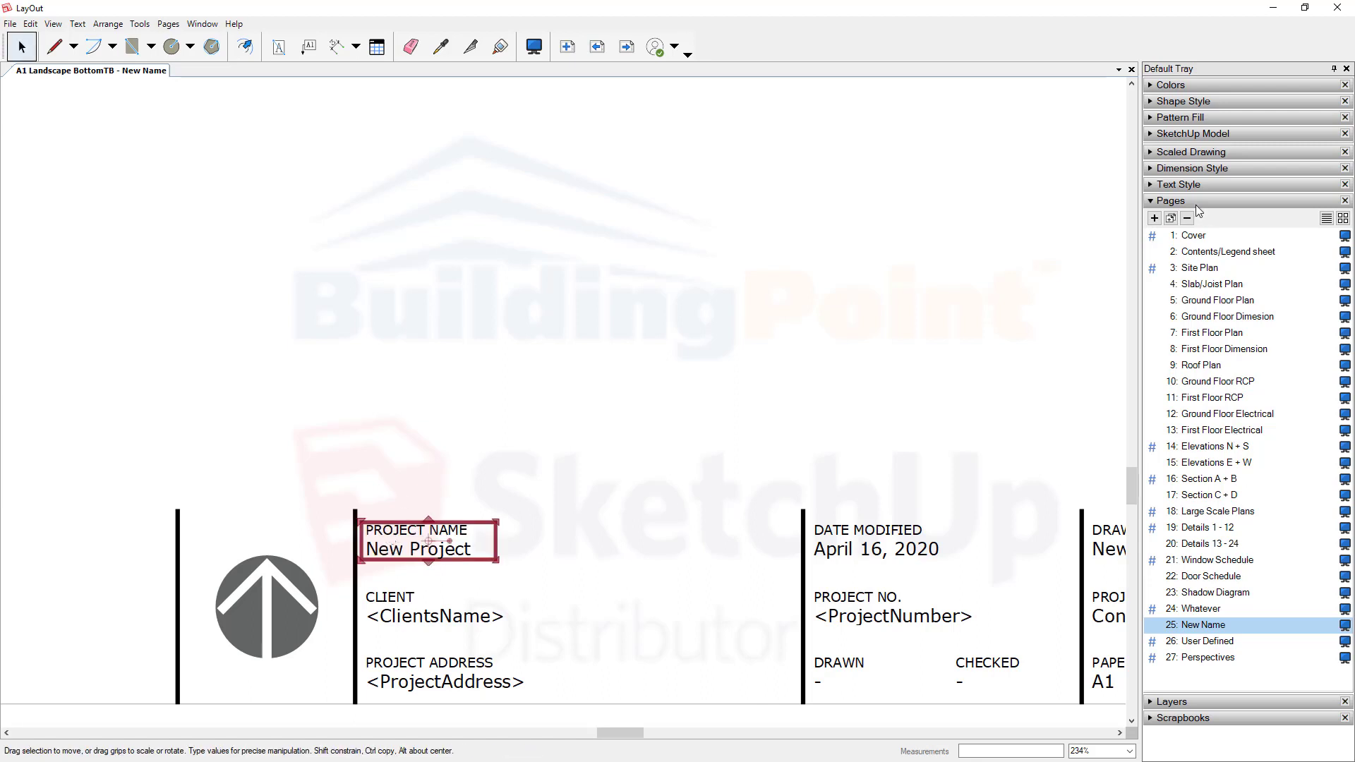
pyautogui.click(1157, 203)
pyautogui.click(1154, 217)
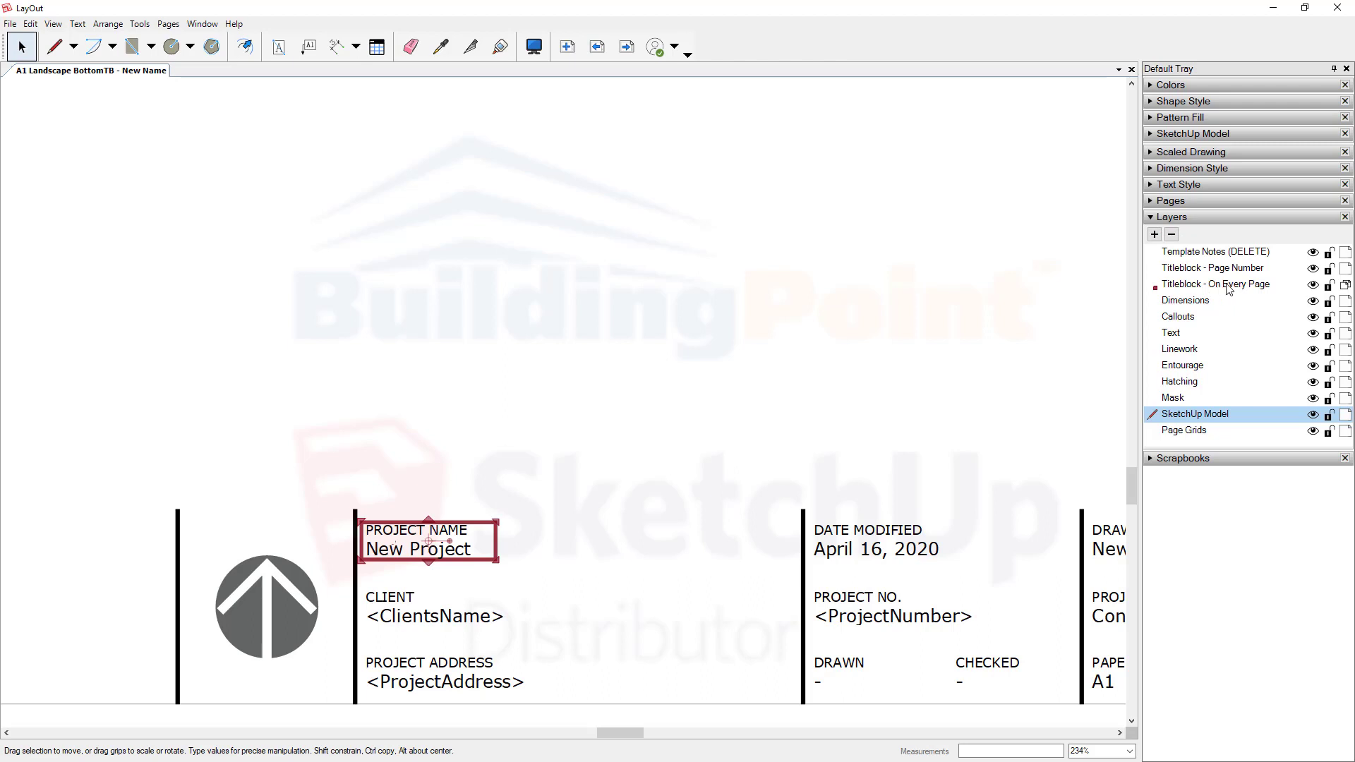
pyautogui.scroll(-3, 806, 311)
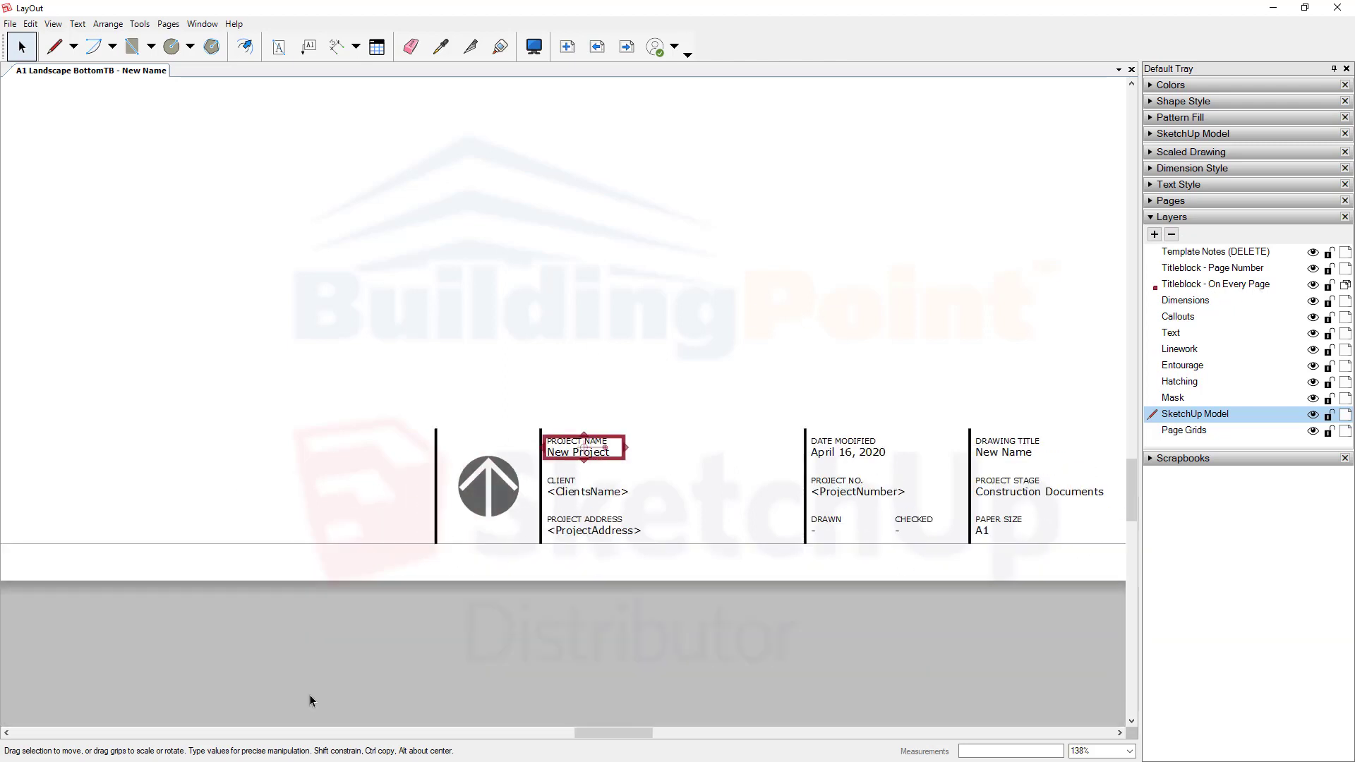
pyautogui.scroll(-2, 313, 701)
# Step: Show the page list and check the project name on the Ground Floor Dimesion and First Floor Electrical pages
pyautogui.click(1154, 216)
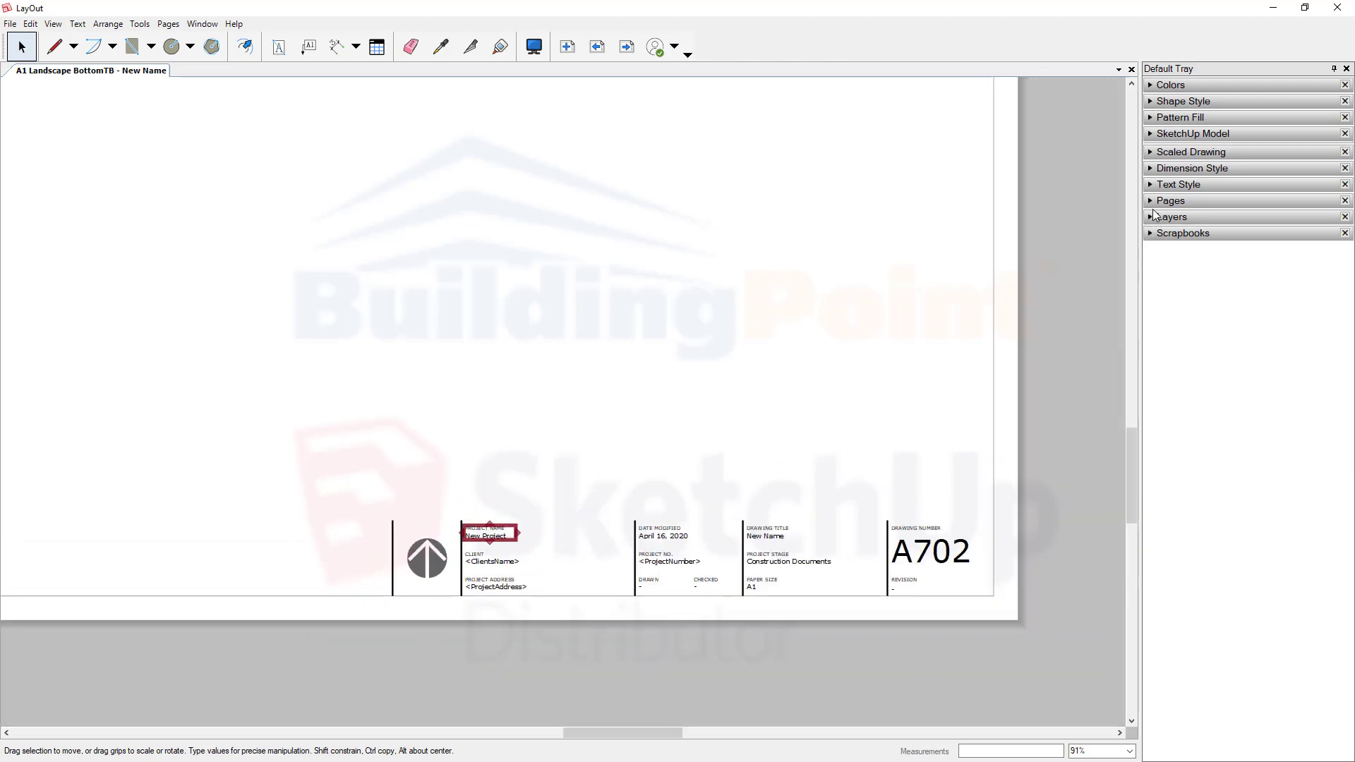
pyautogui.click(1155, 202)
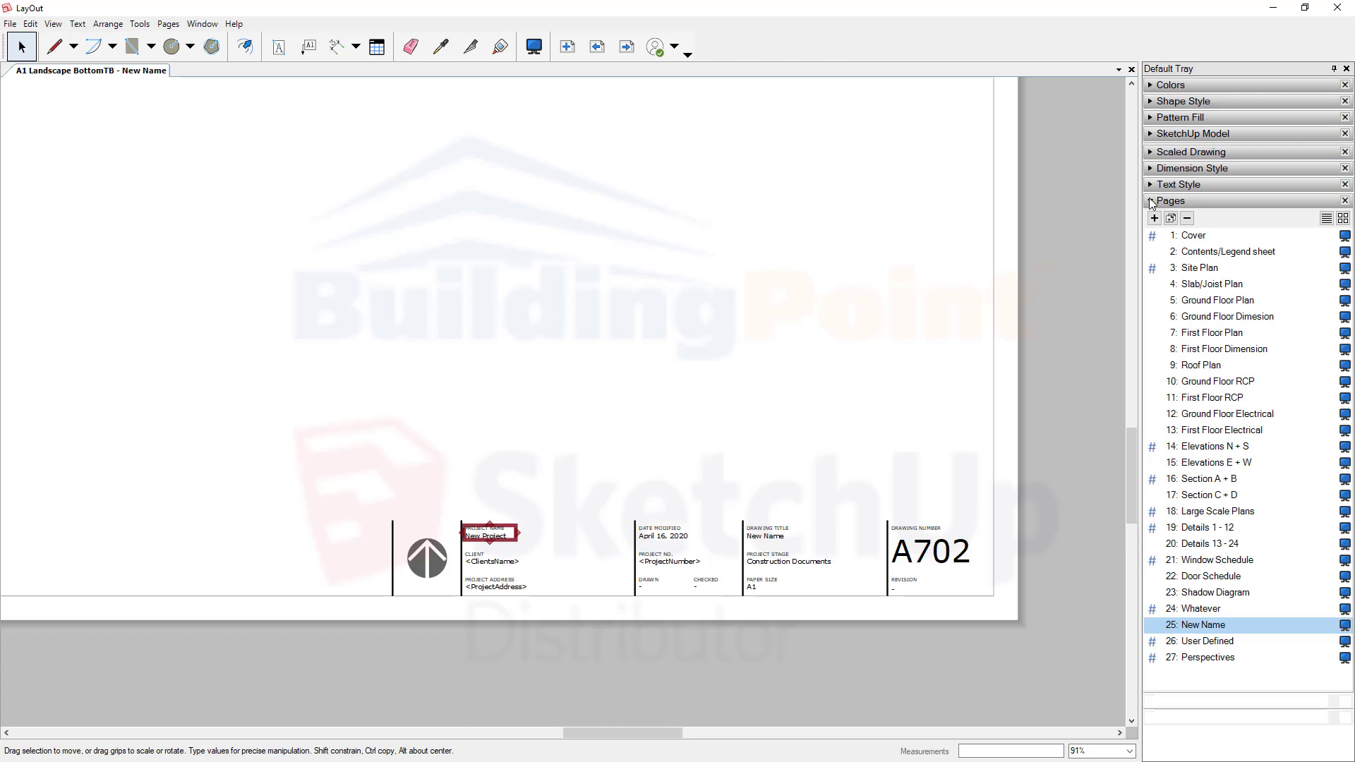
pyautogui.click(1197, 319)
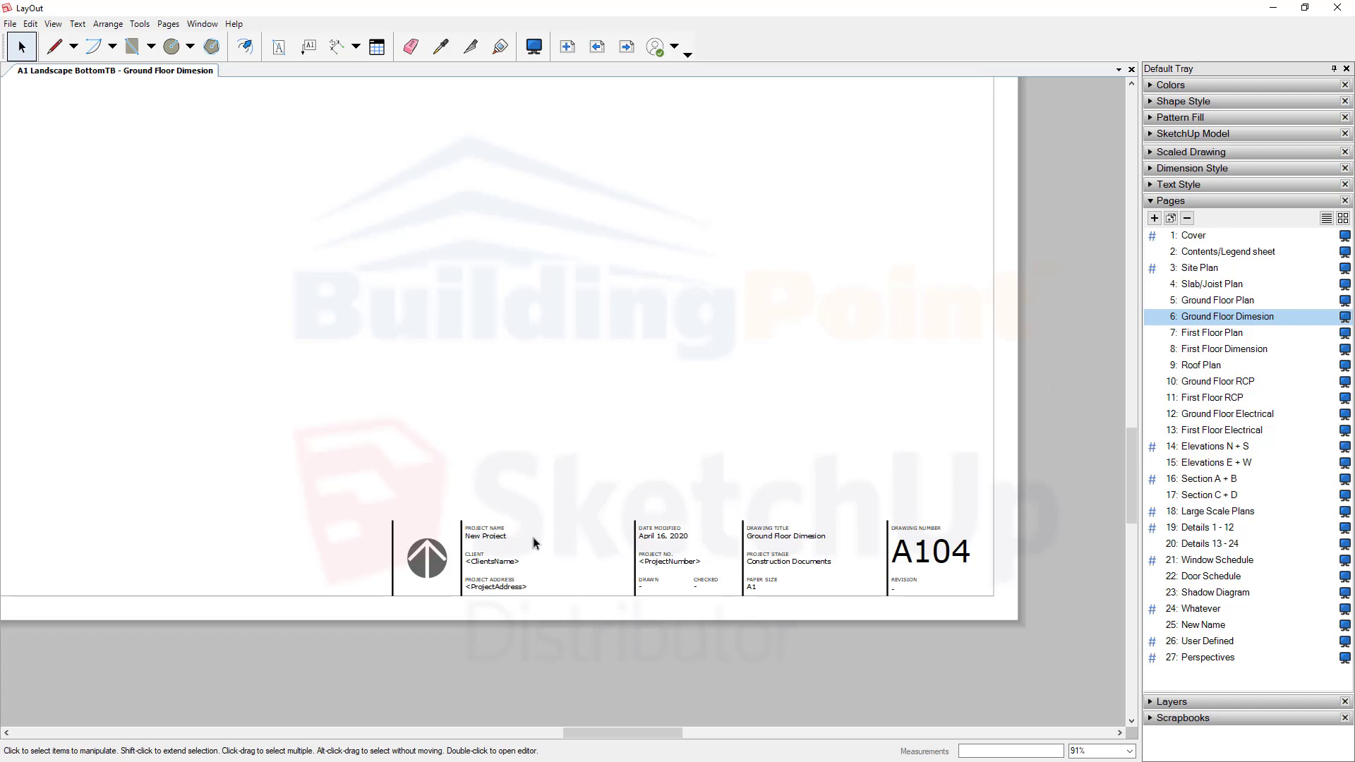
pyautogui.click(1205, 430)
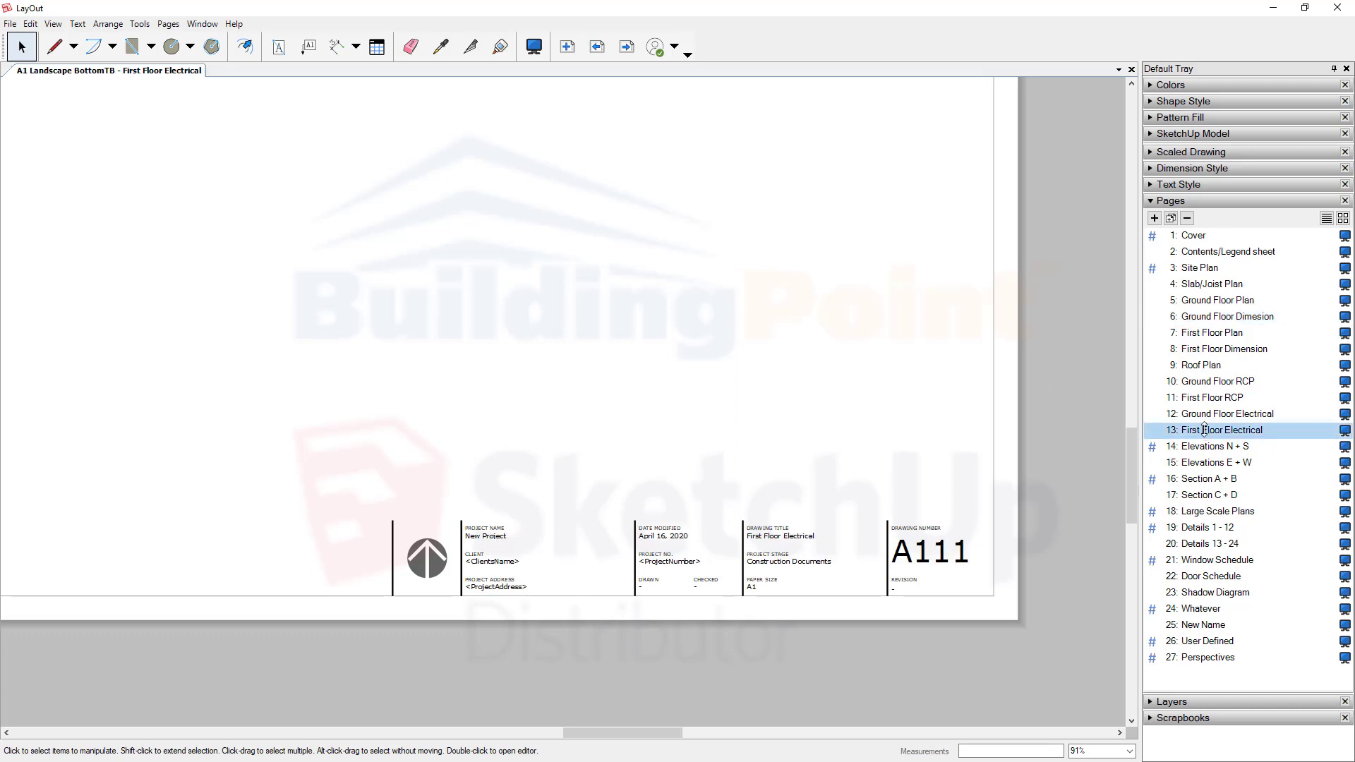
# Step: Replace the YOUR LOGO text in the First Floor Electrical page's title block with CHANGE
pyautogui.scroll(-4, 913, 598)
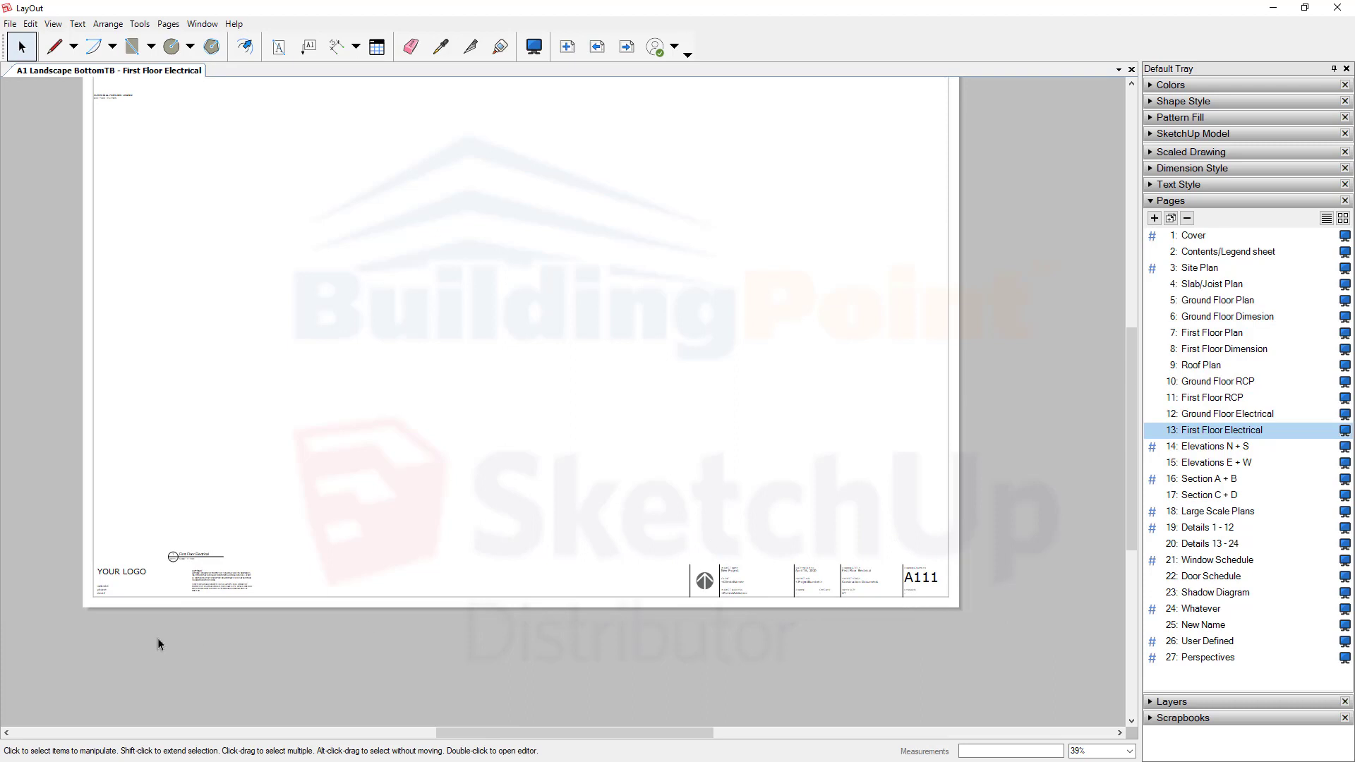
pyautogui.scroll(2, 76, 571)
pyautogui.scroll(5, 49, 552)
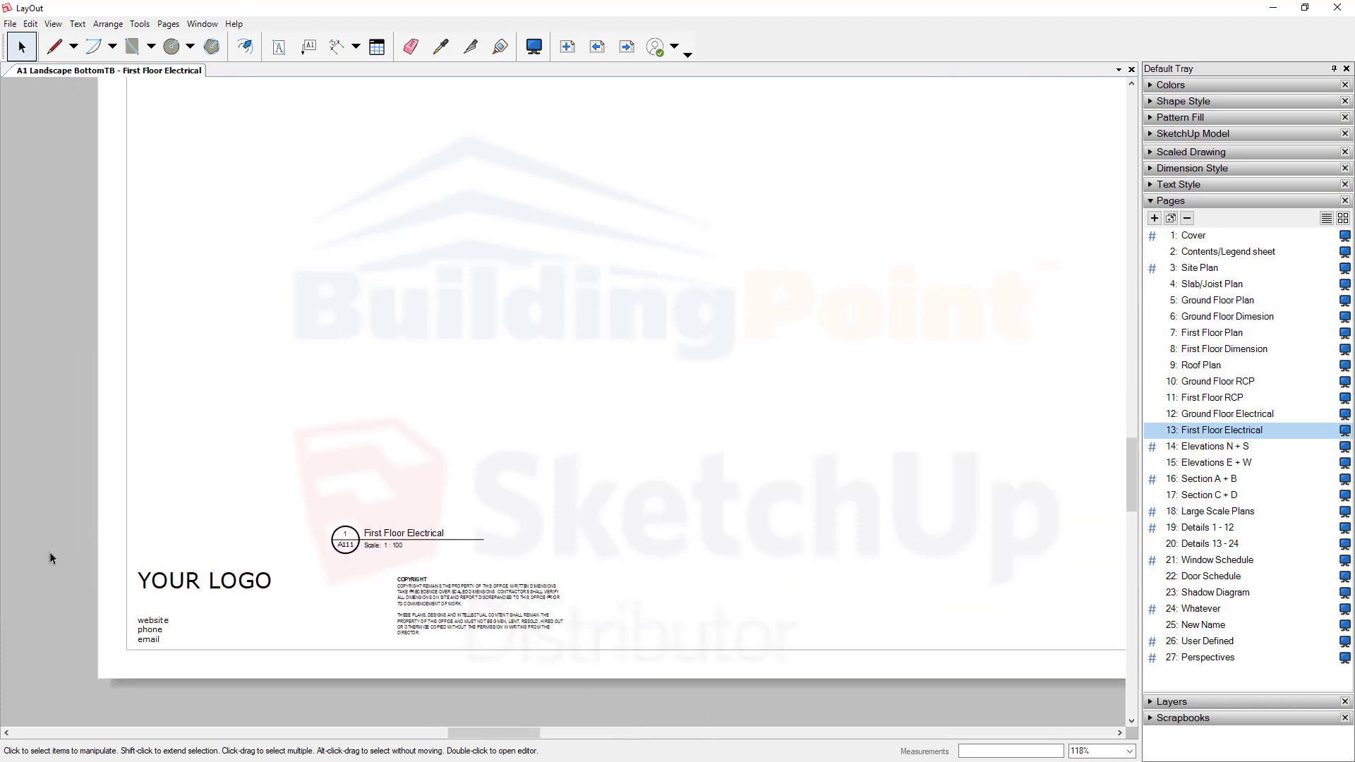
pyautogui.doubleClick(233, 590)
pyautogui.write('CHANGE')
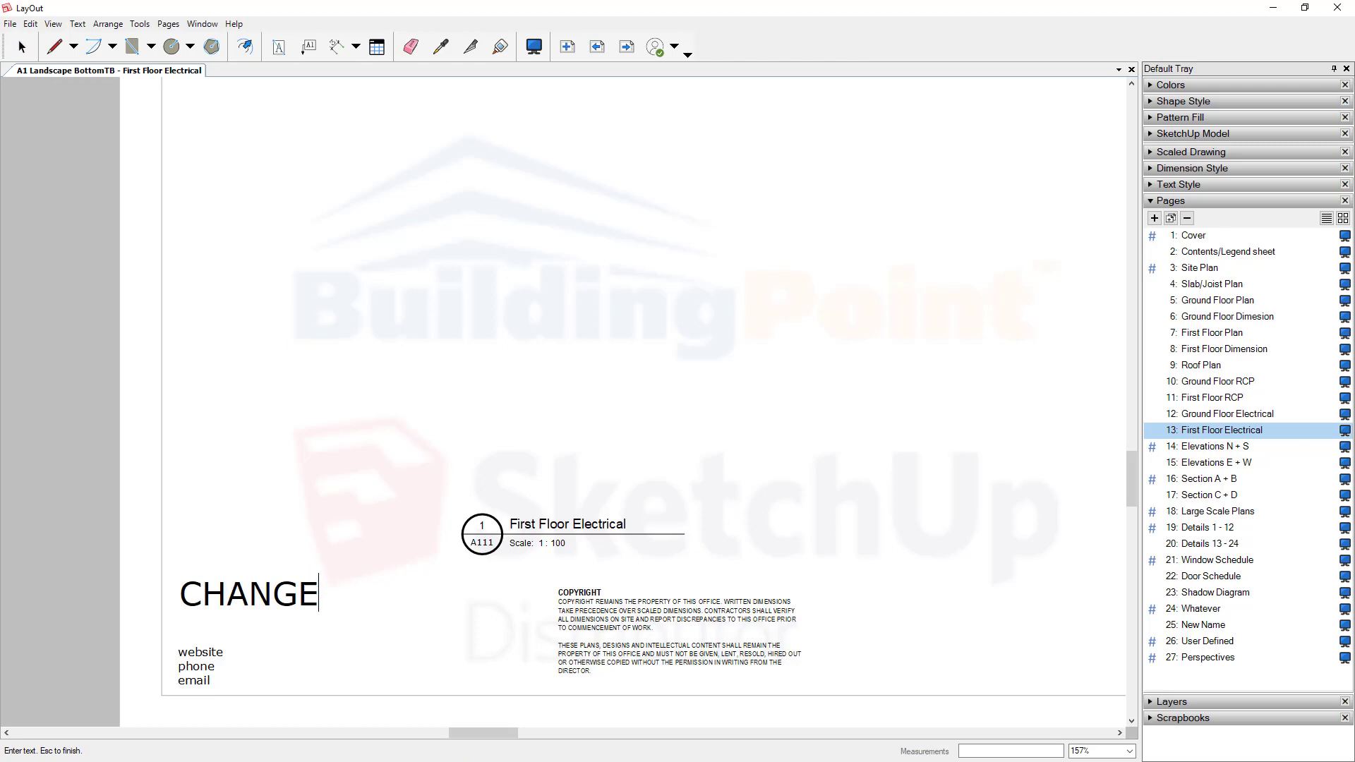
pyautogui.press('Escape')
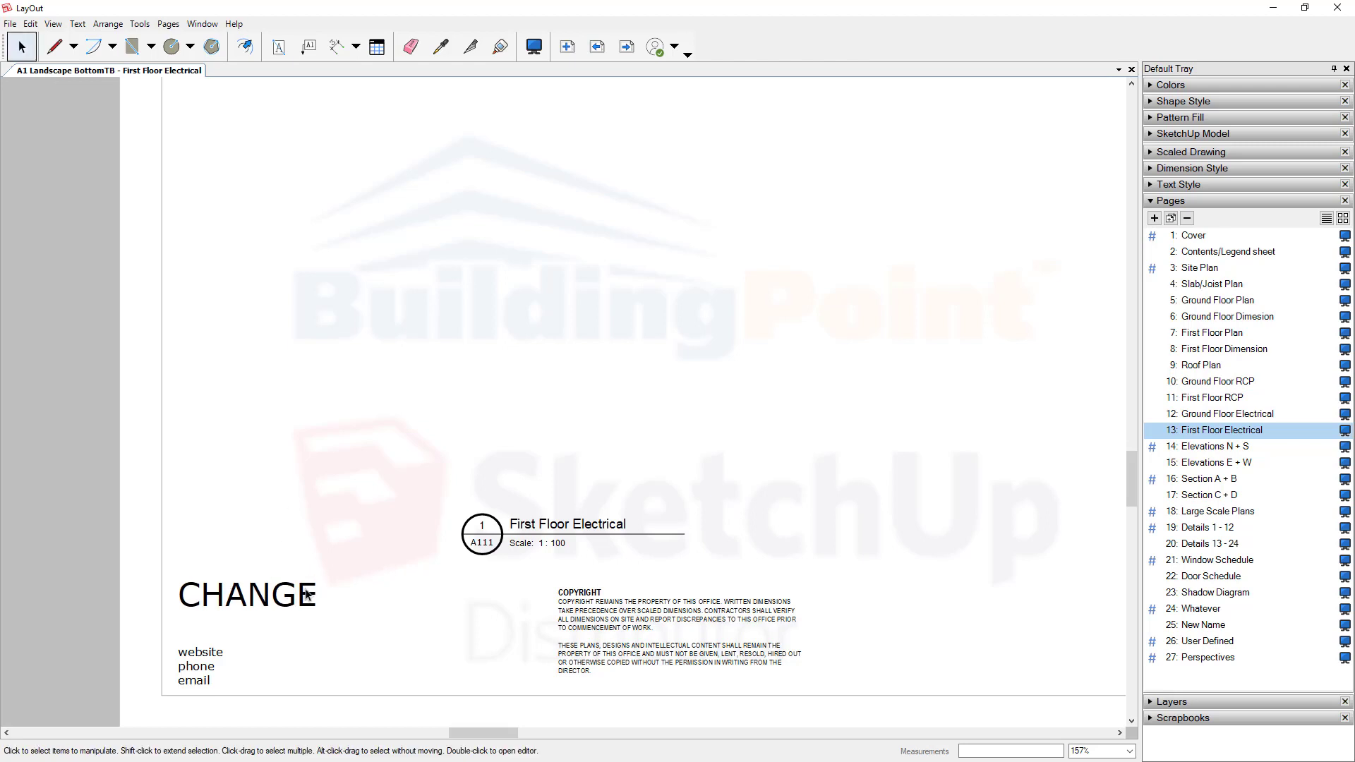
# Step: Insert the bpa-colour logo image from the OTHER folder on the First Floor Electrical page
pyautogui.click(10, 23)
pyautogui.click(77, 227)
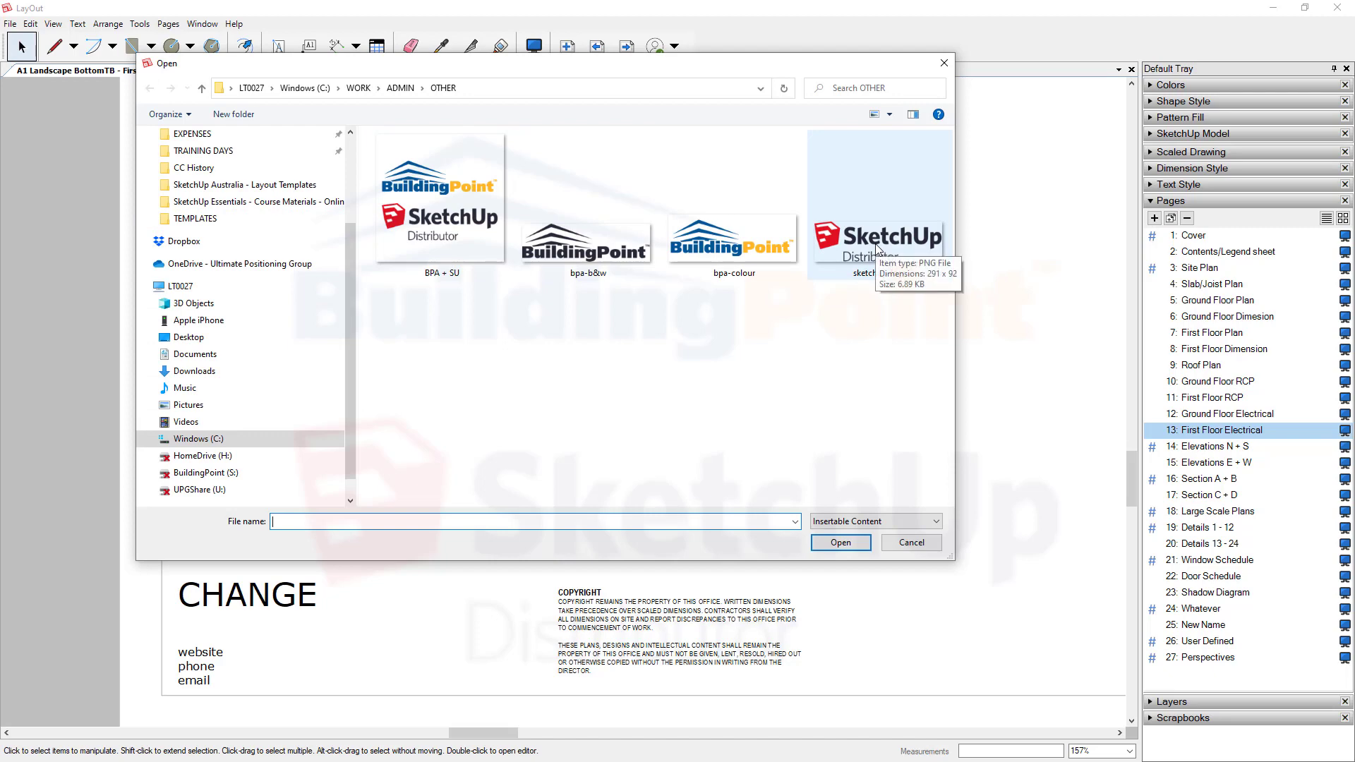
pyautogui.click(779, 261)
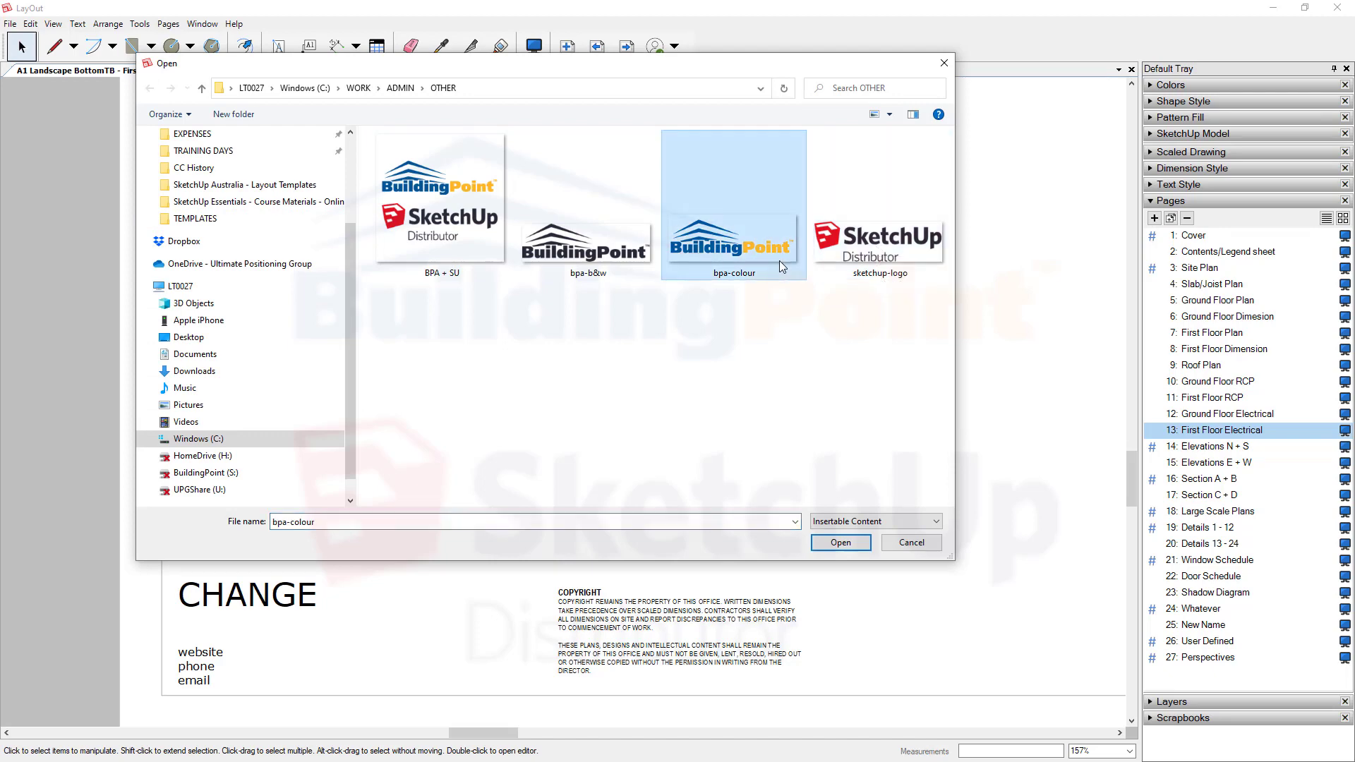
pyautogui.click(840, 547)
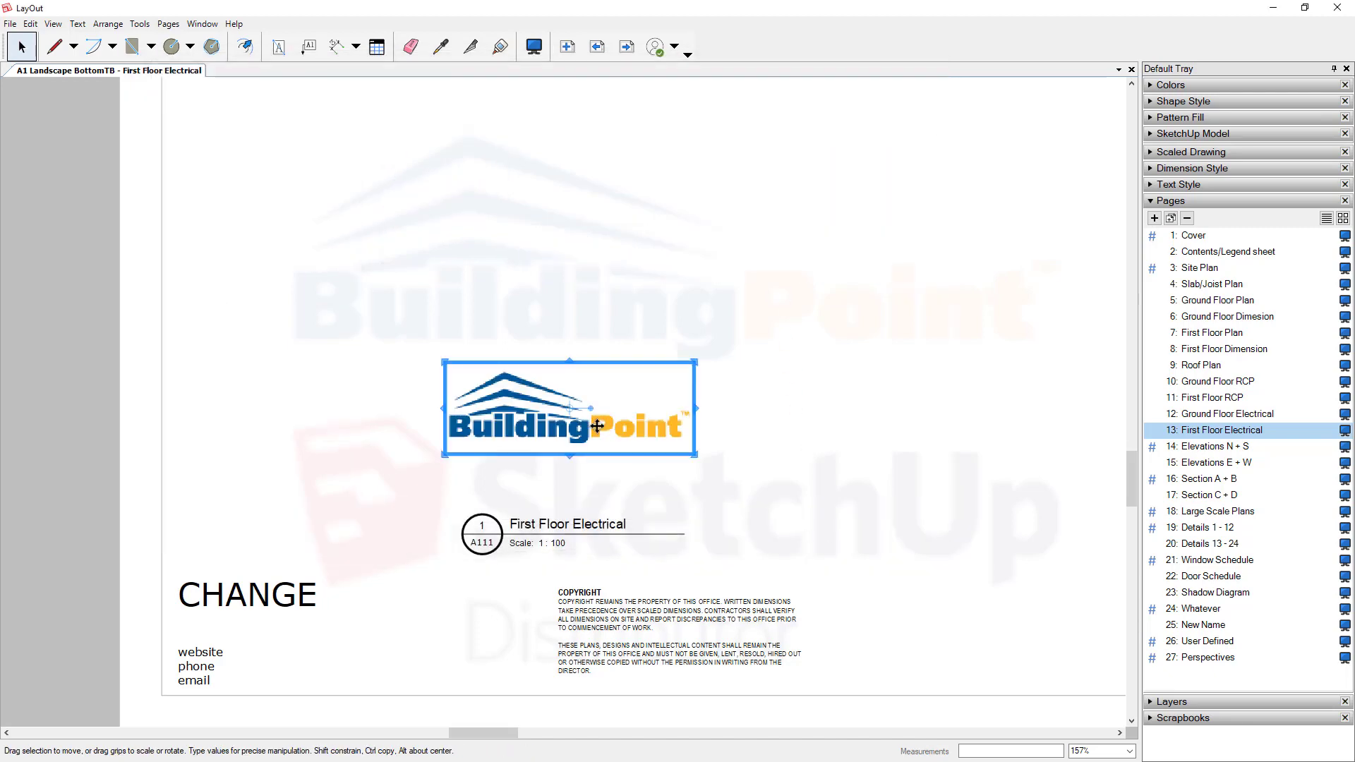
# Step: Move the logo to just above the website, phone and email lines and delete the CHANGE text overlapping it
pyautogui.moveTo(528, 421); pyautogui.dragTo(258, 580)
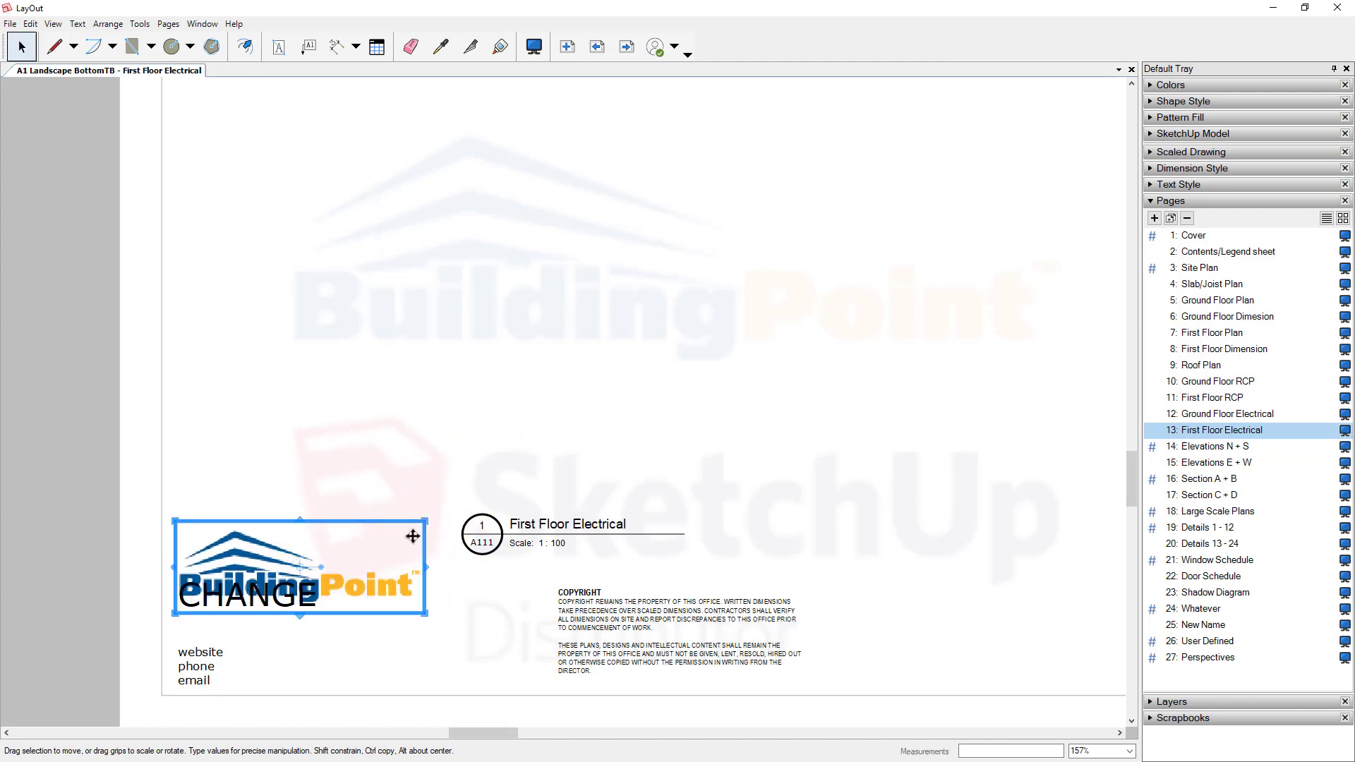
pyautogui.moveTo(425, 518); pyautogui.dragTo(375, 621)
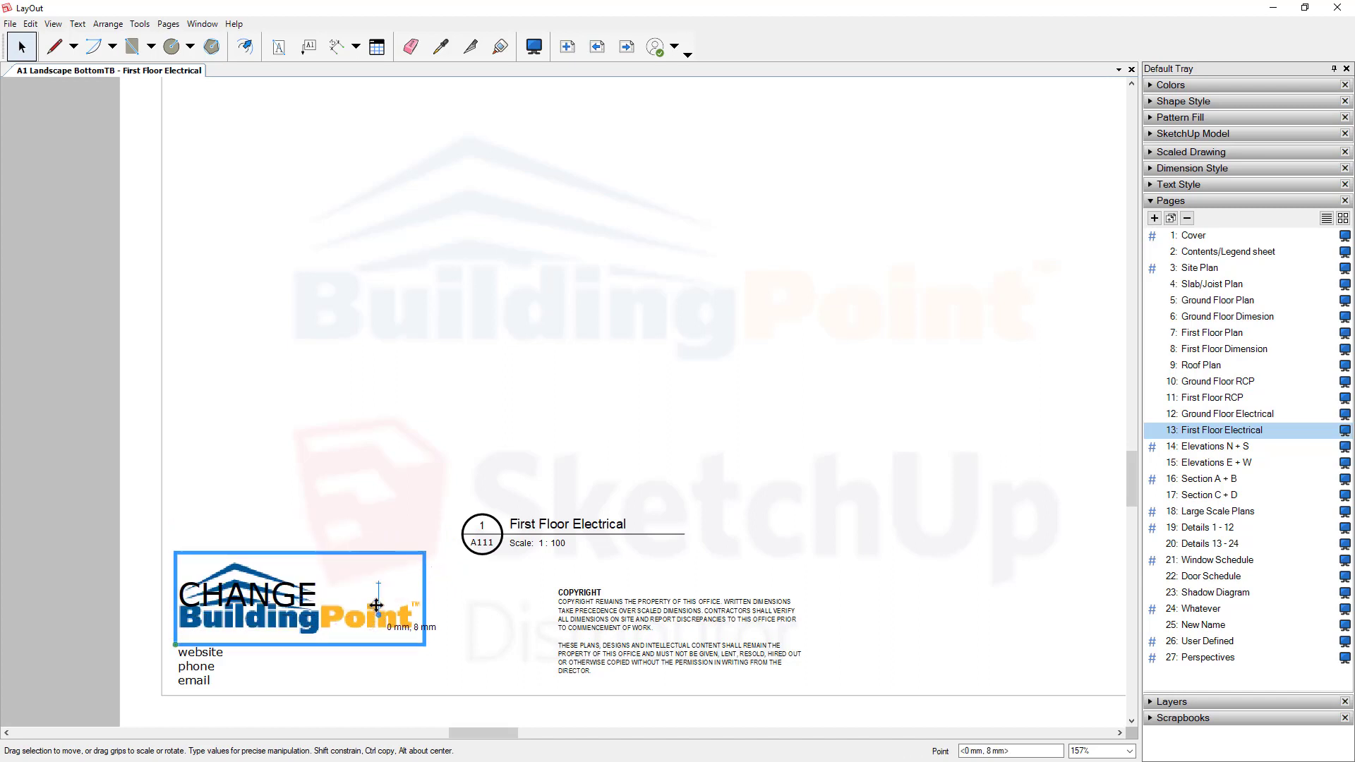
pyautogui.press('Escape')
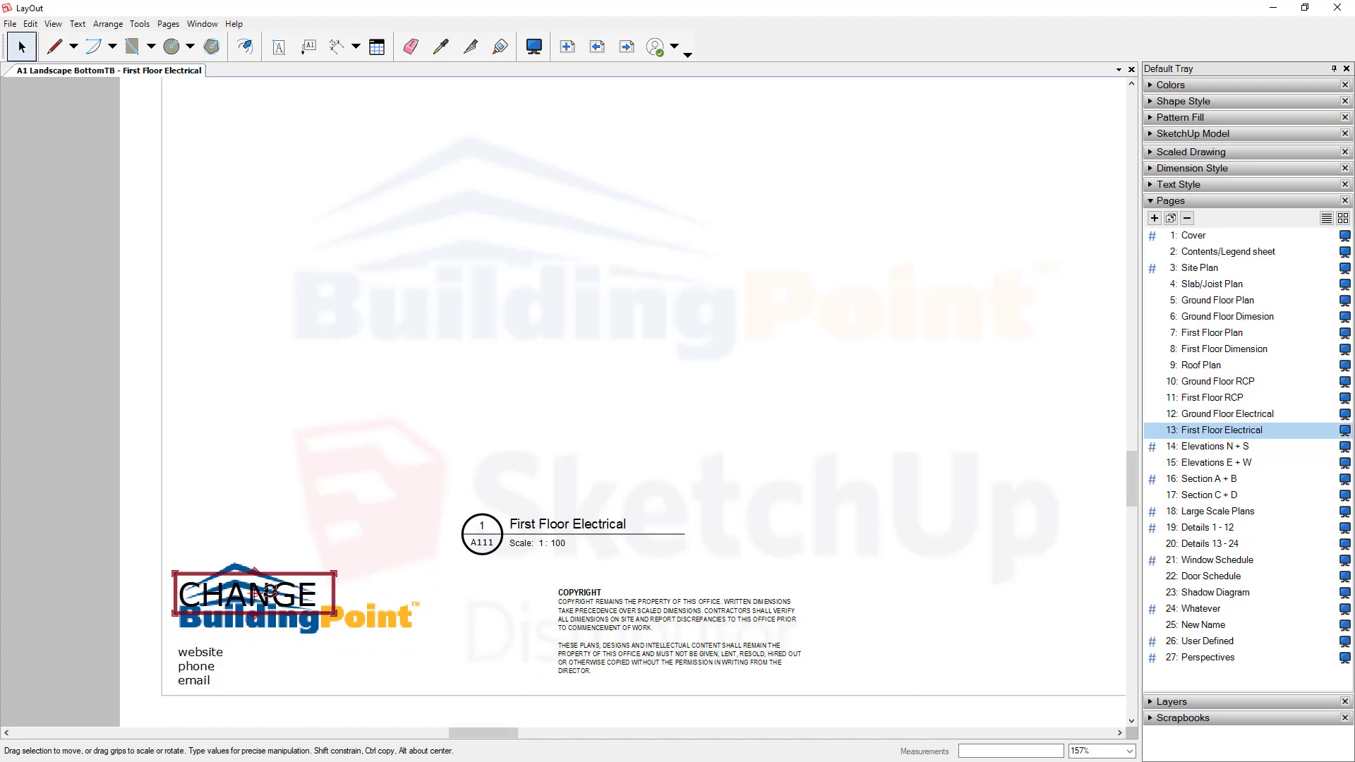
pyautogui.click(270, 590)
pyautogui.press('Delete')
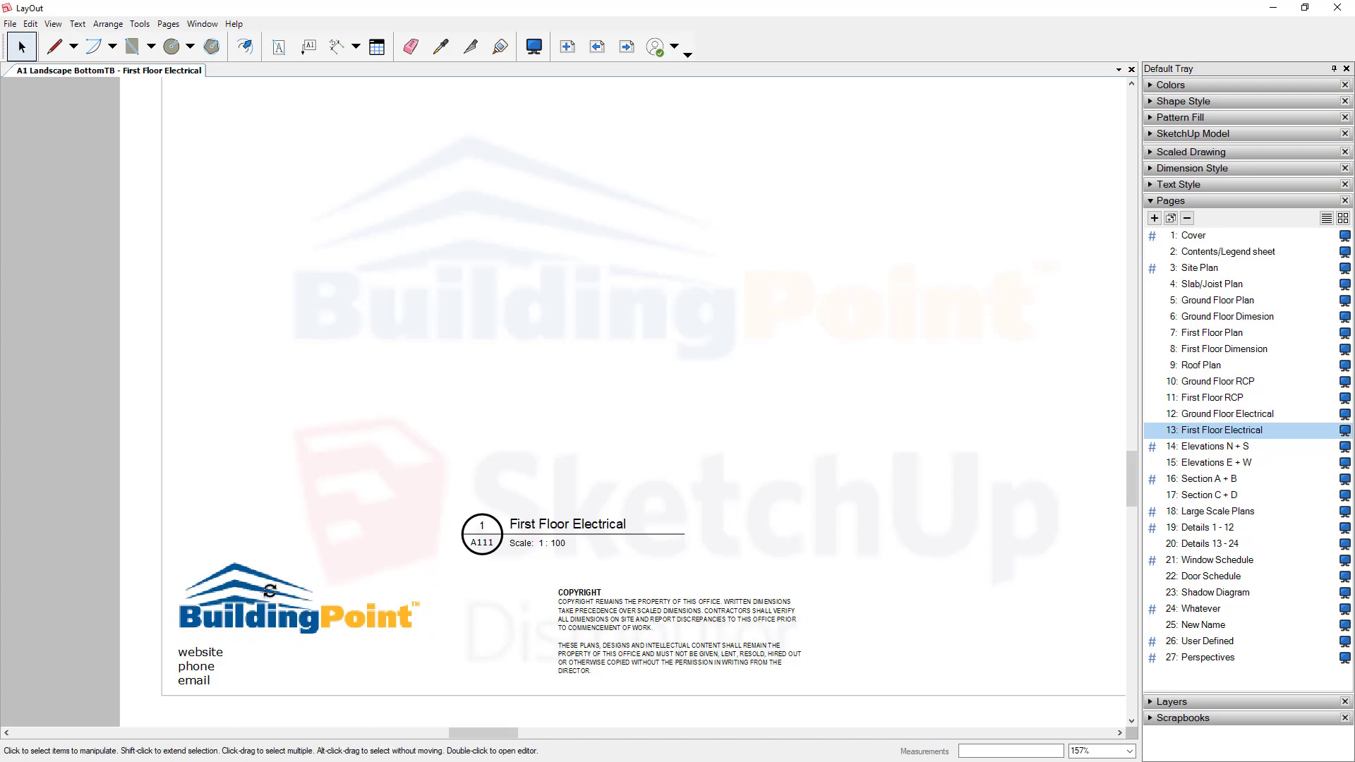
# Step: Check the logo area on the Ground Floor Electrical page and return to First Floor Electrical
pyautogui.click(270, 590)
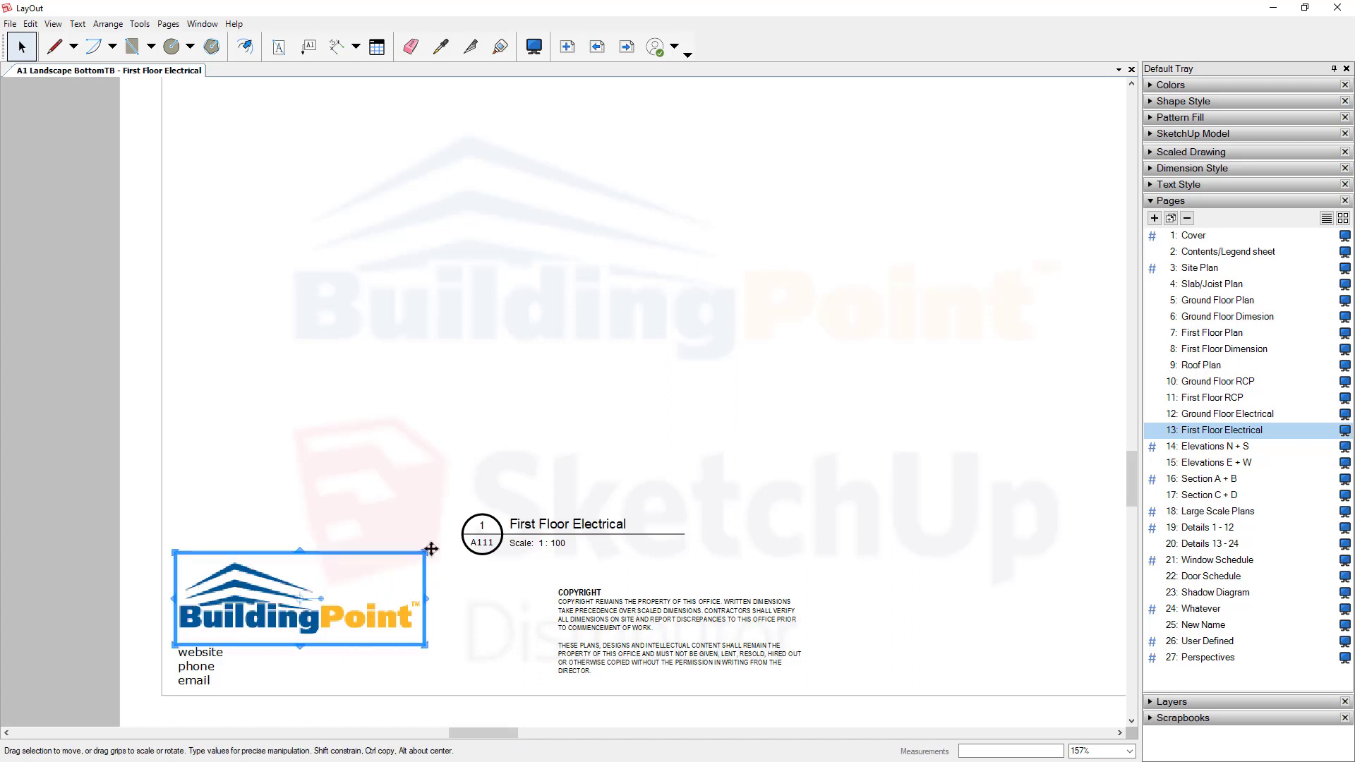
pyautogui.click(1194, 415)
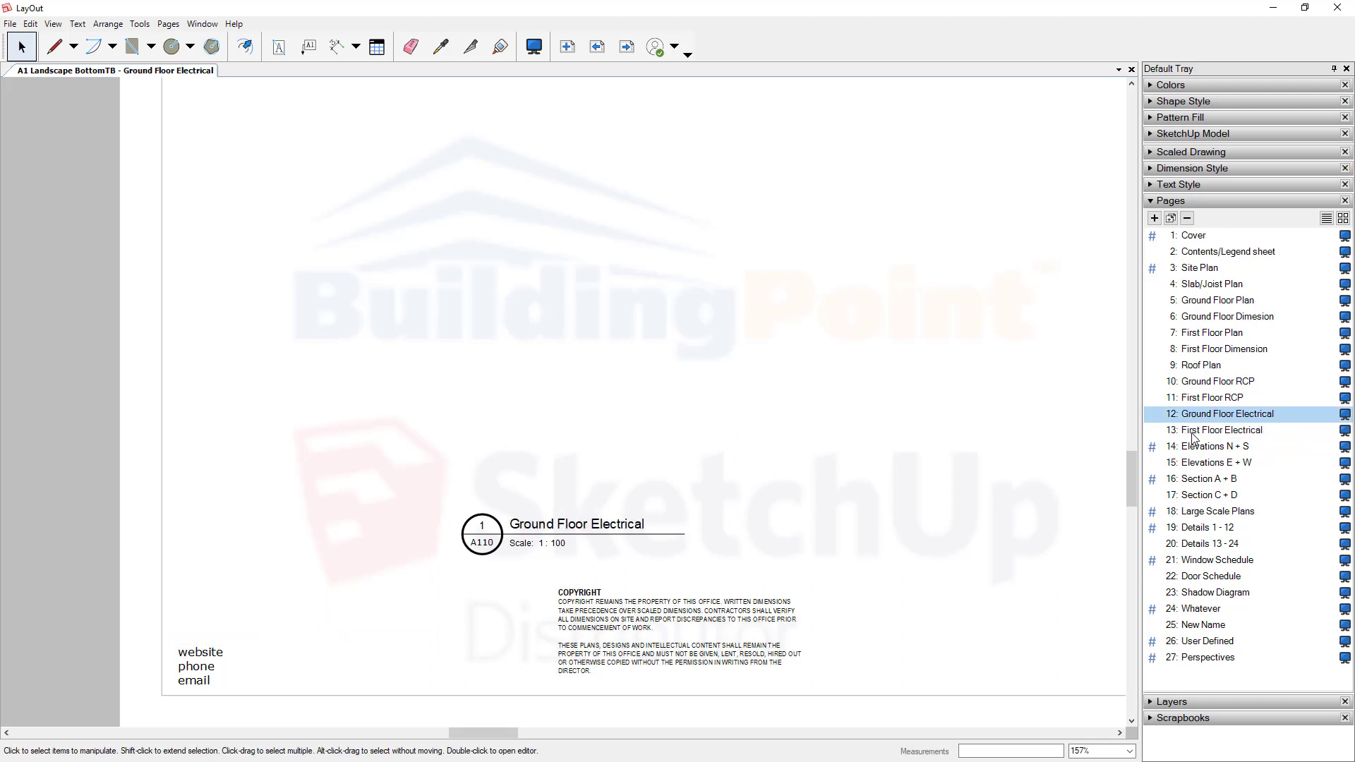
pyautogui.click(1192, 435)
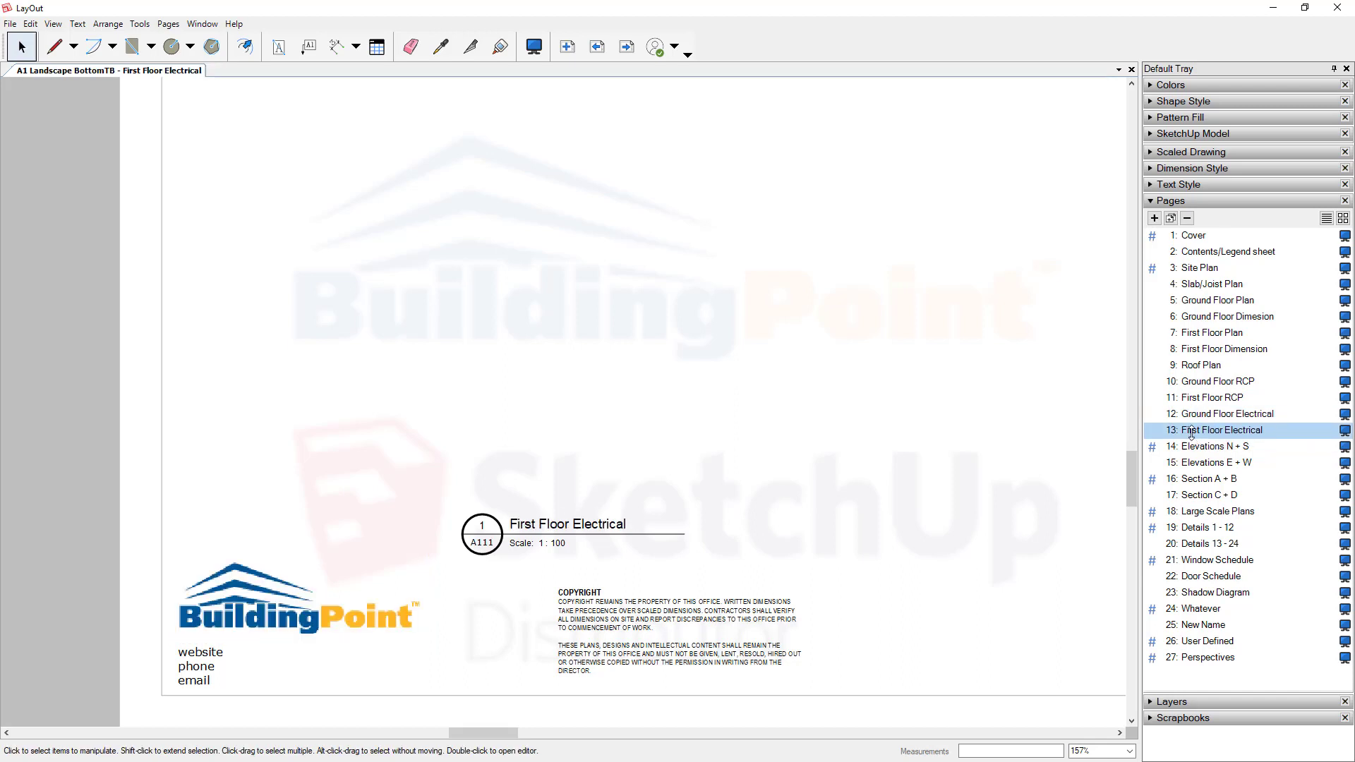
# Step: Move the BuildingPoint logo on the First Floor Electrical page to the Titleblock - On Every Page layer
pyautogui.click(297, 604)
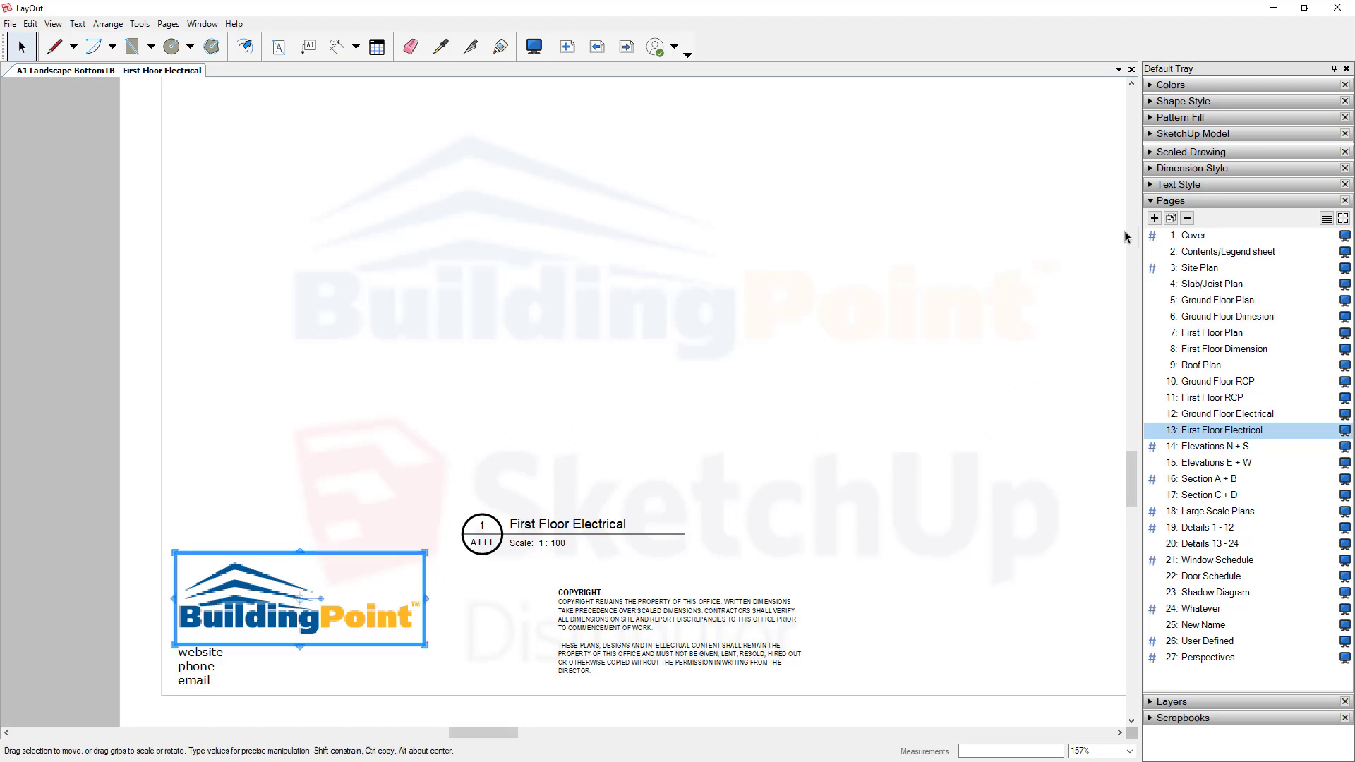
pyautogui.click(1150, 202)
pyautogui.click(1152, 217)
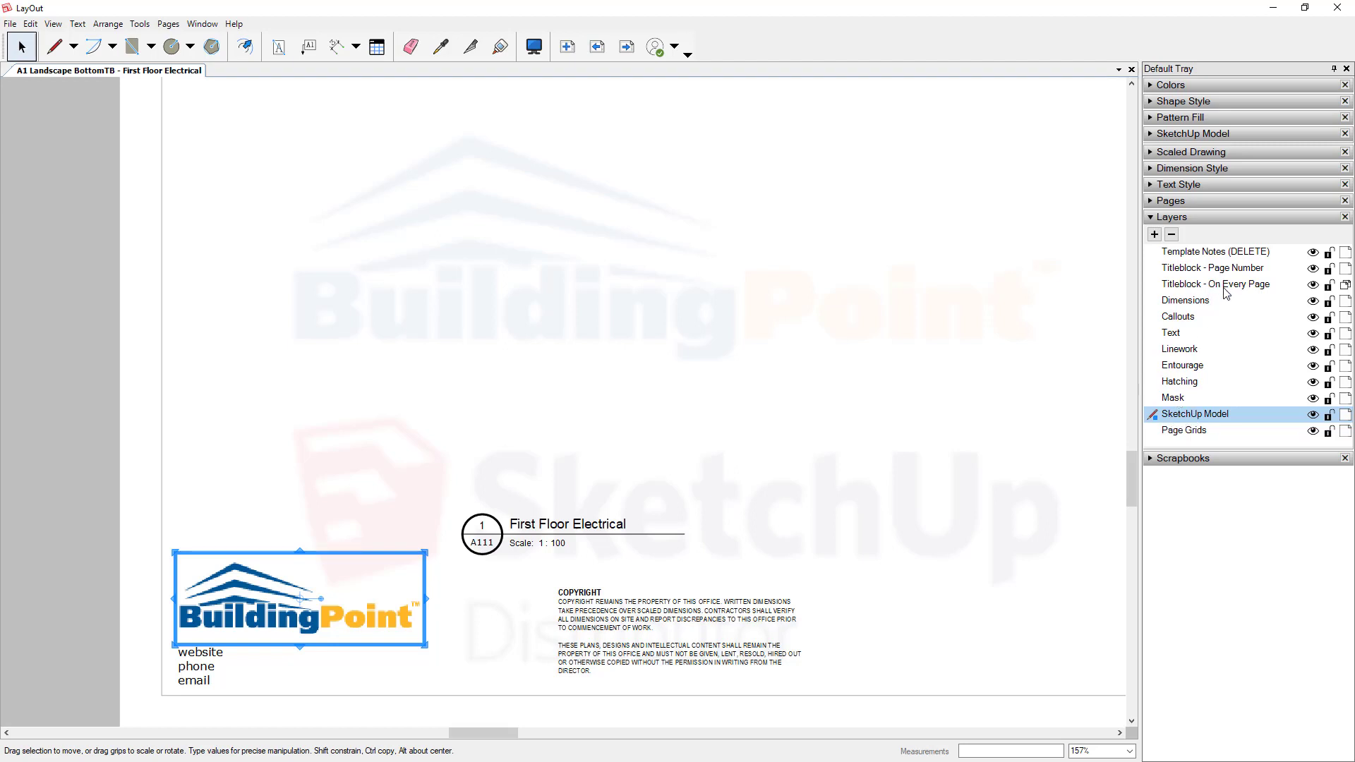
pyautogui.rightClick(285, 591)
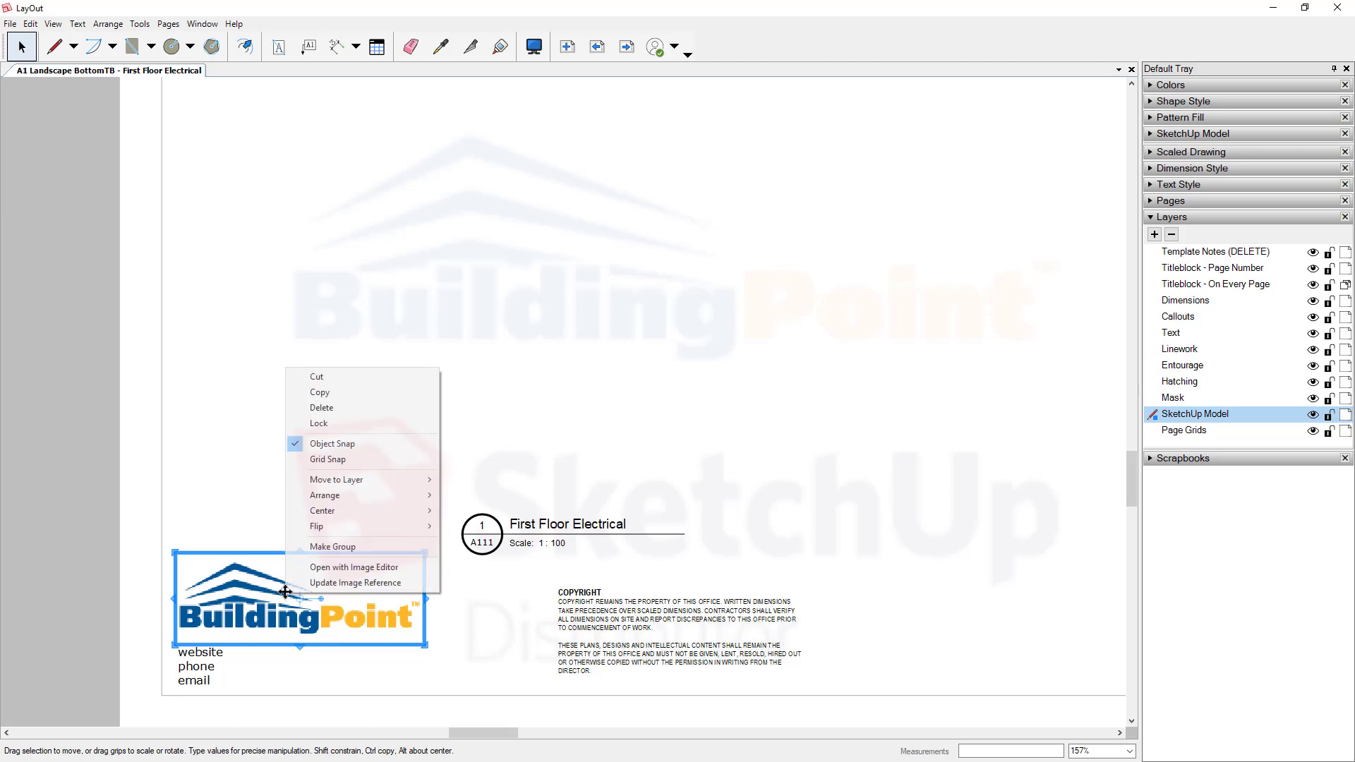
pyautogui.moveTo(408, 487)
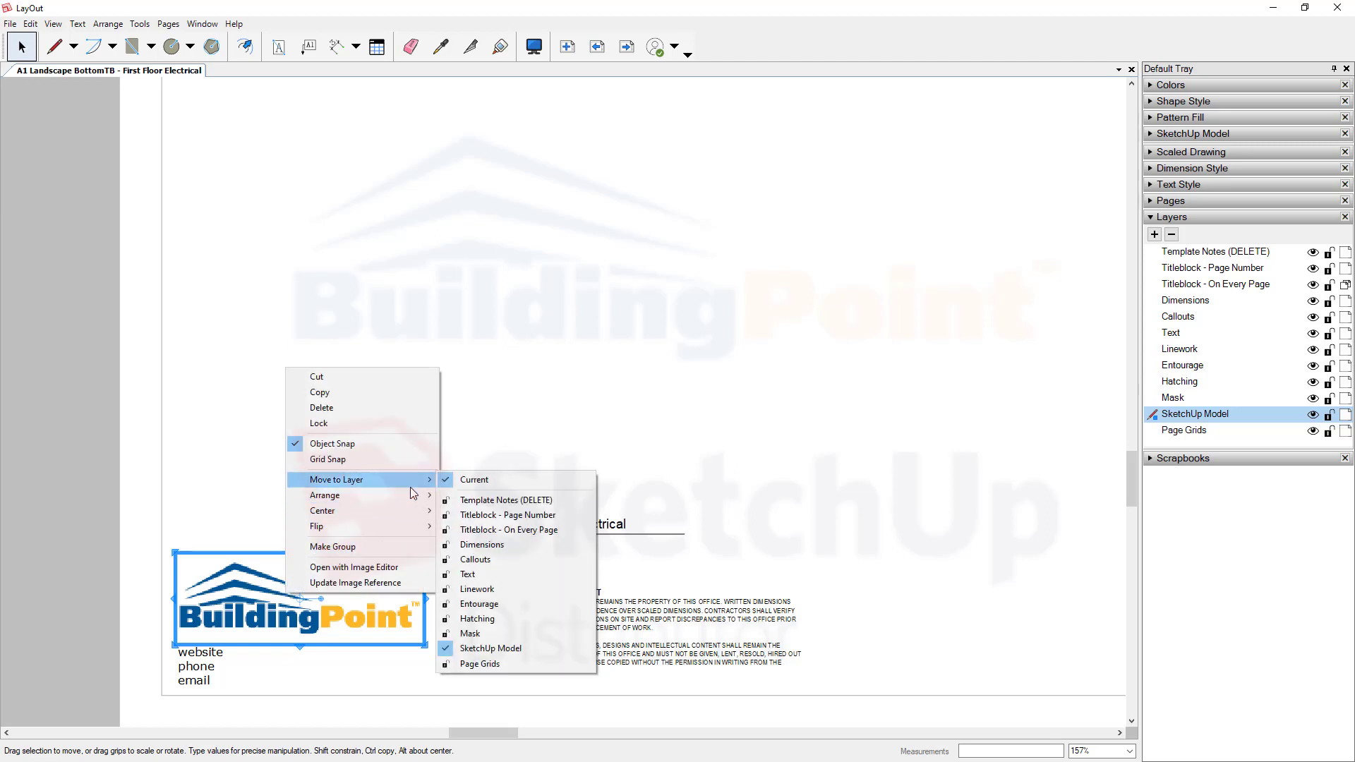
pyautogui.click(536, 530)
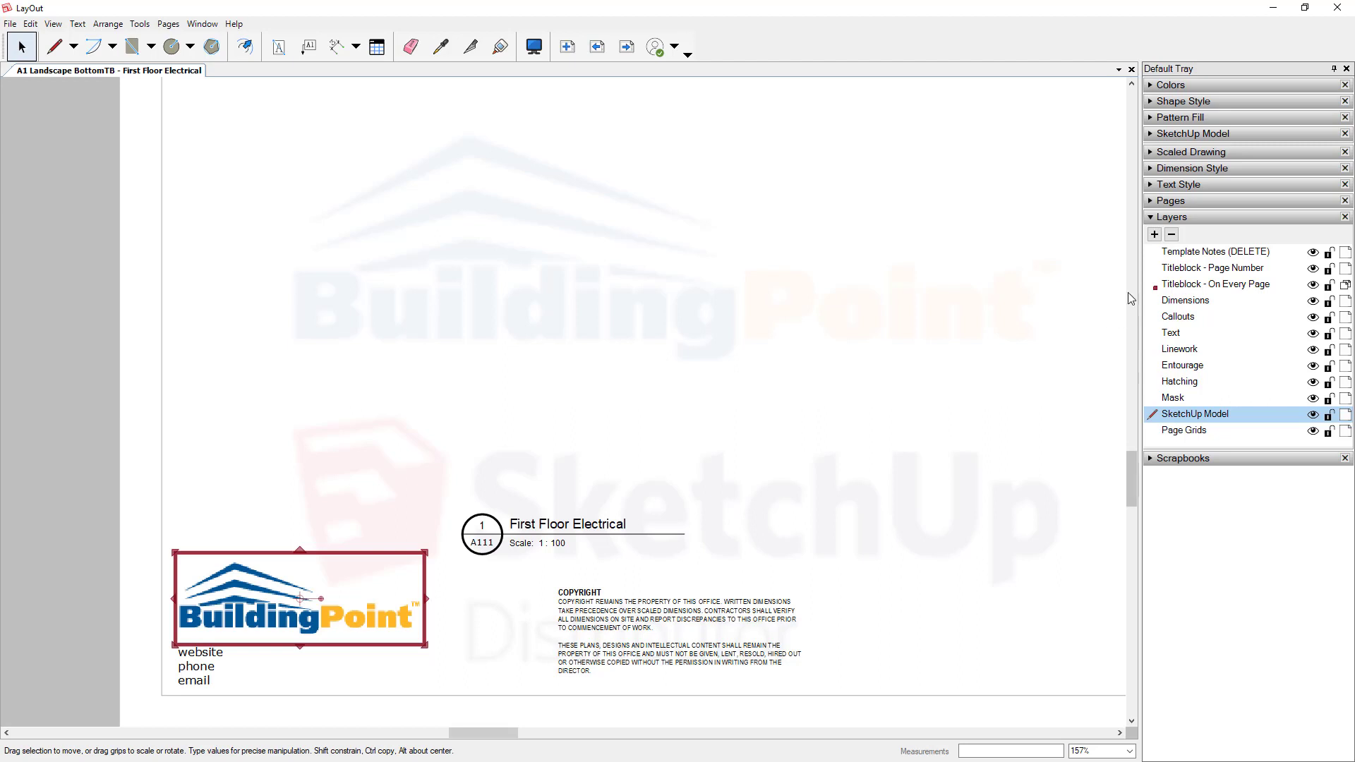
# Step: Show the page list and check the logo on the Ground Floor RCP and Large Scale Plans pages
pyautogui.click(1158, 214)
pyautogui.click(1161, 202)
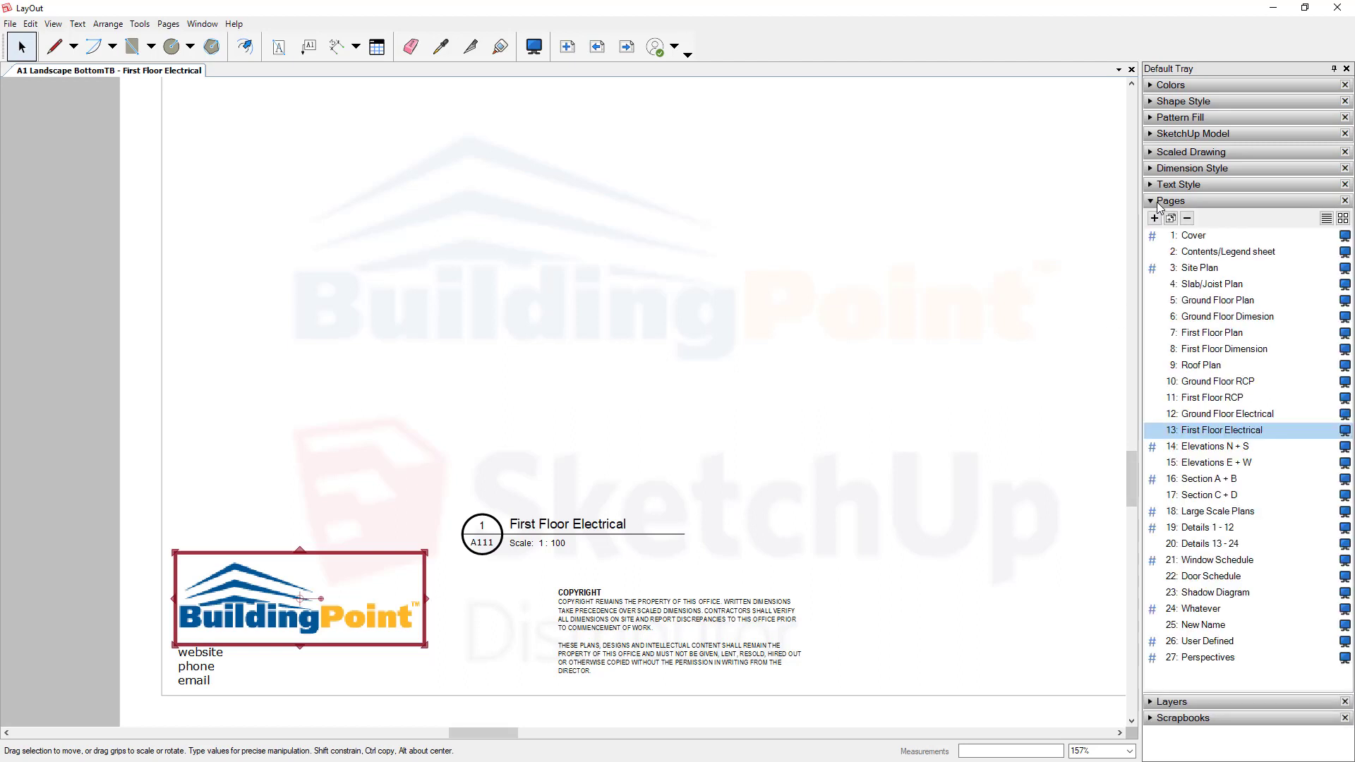
pyautogui.click(1209, 382)
pyautogui.click(1215, 511)
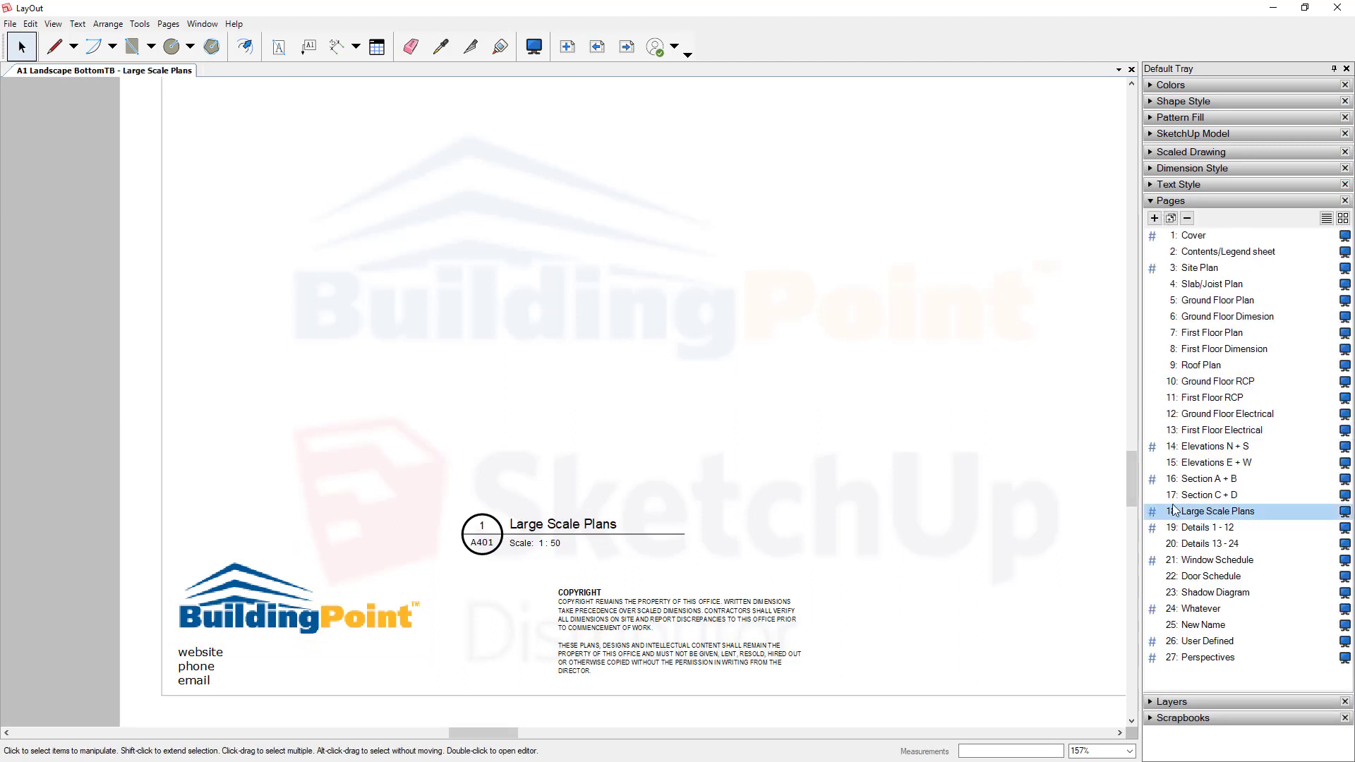
pyautogui.scroll(-5, 583, 496)
pyautogui.scroll(-3, 528, 316)
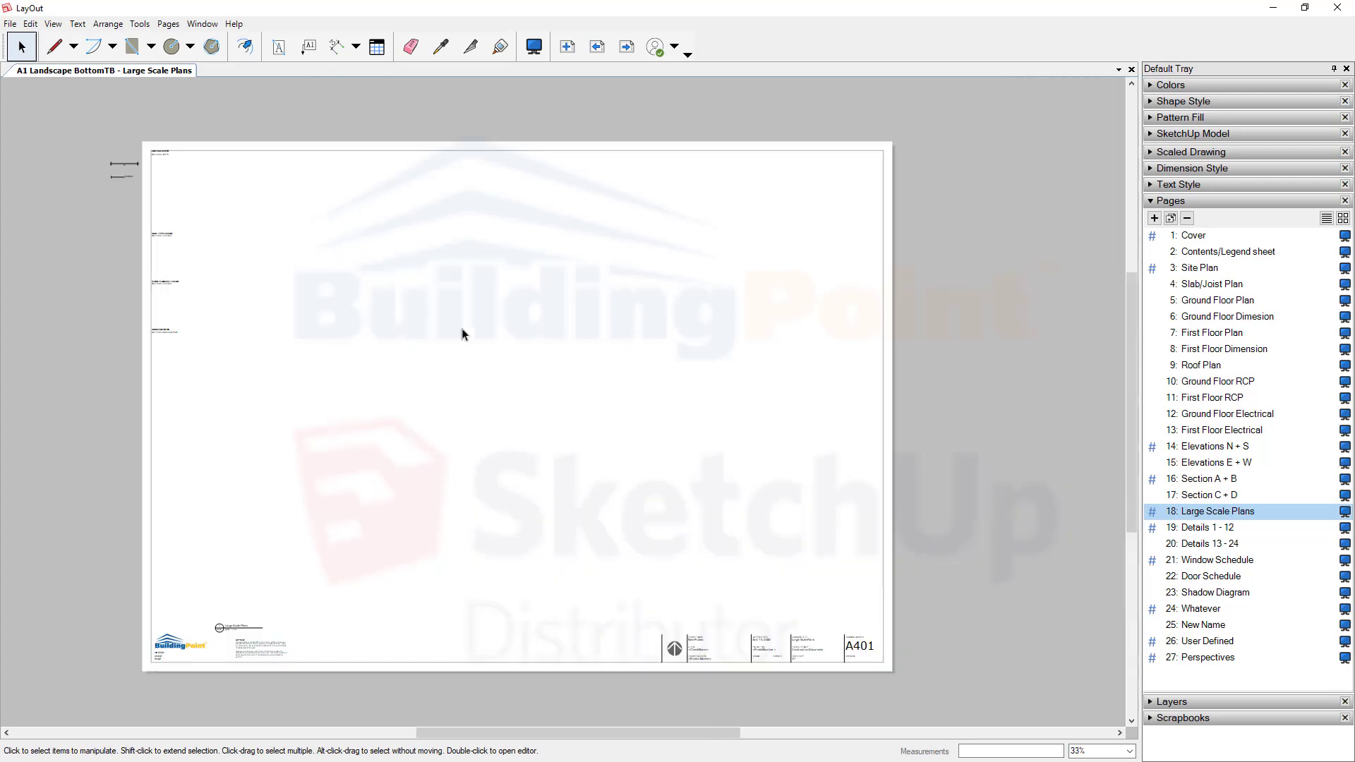
# Step: Review the SketchUp Australia styles among the personal templates offered for a new document, and close the template chooser
pyautogui.click(11, 25)
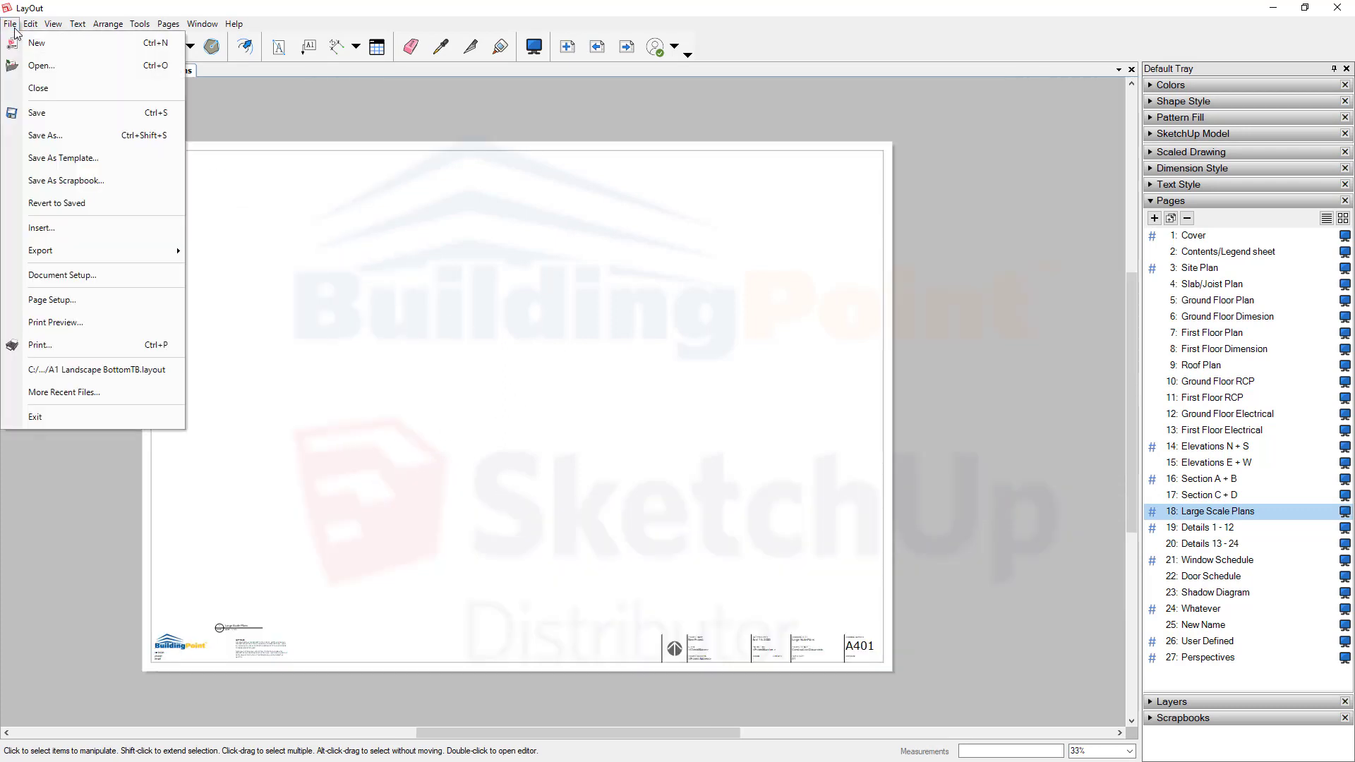
pyautogui.click(39, 44)
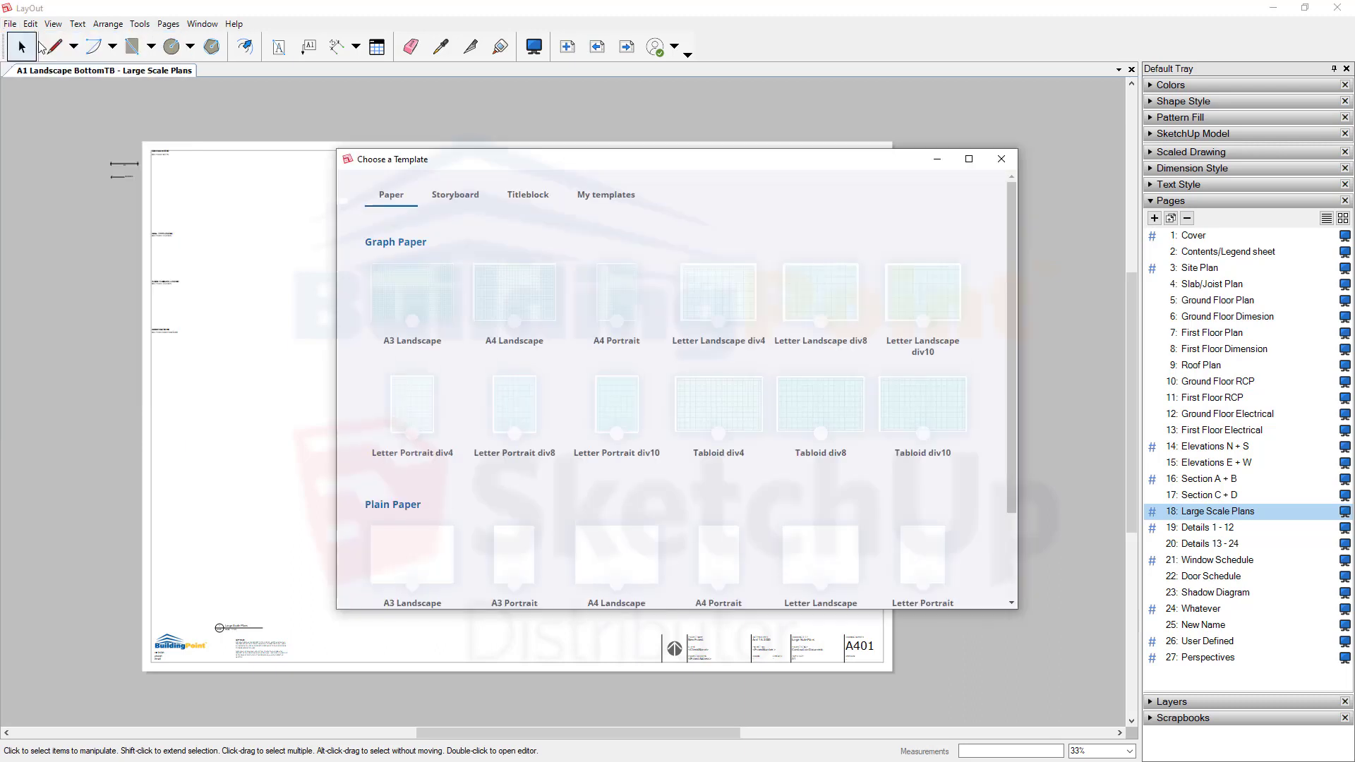
pyautogui.click(613, 203)
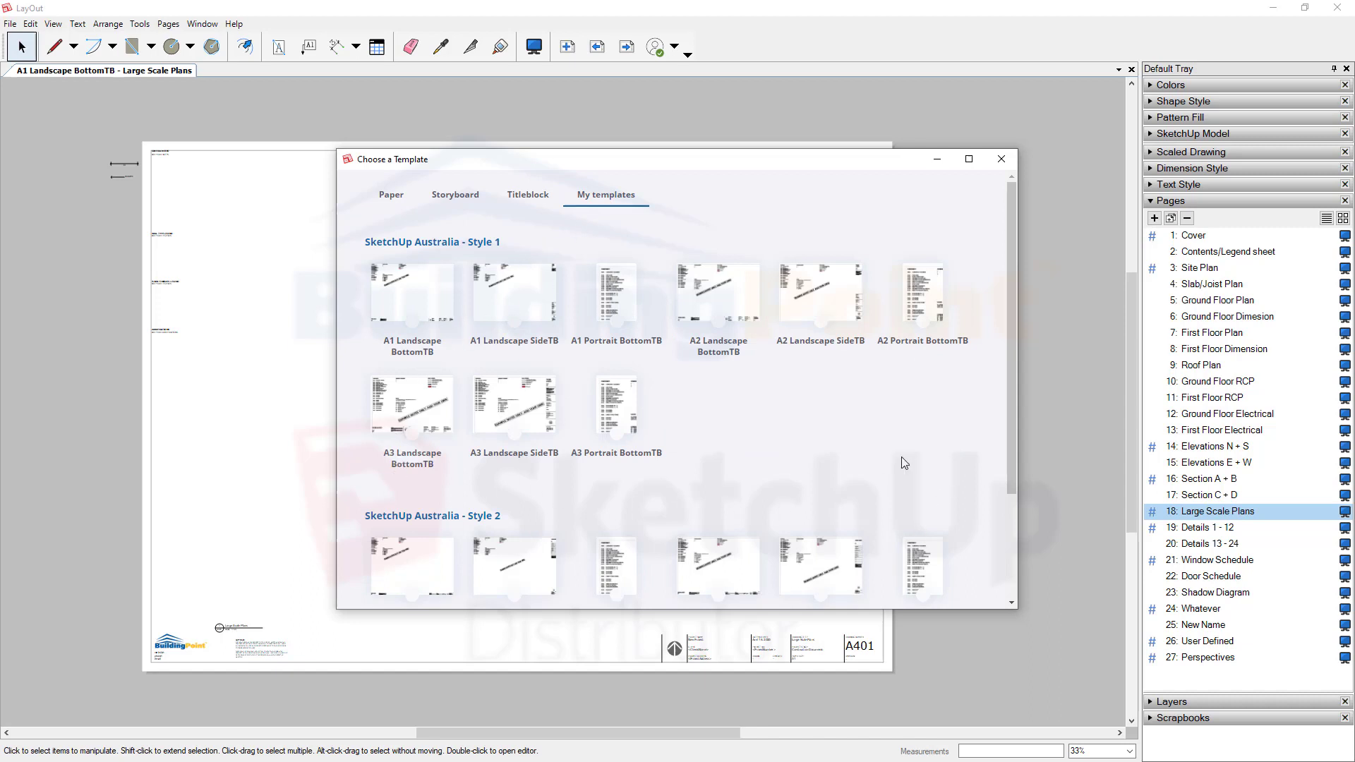
pyautogui.click(1002, 161)
# Step: Remove the C:\WORK\SKETCHUP\LAYOUT\TEMPLATES folder from the template folders in the LayOut preferences
pyautogui.click(30, 23)
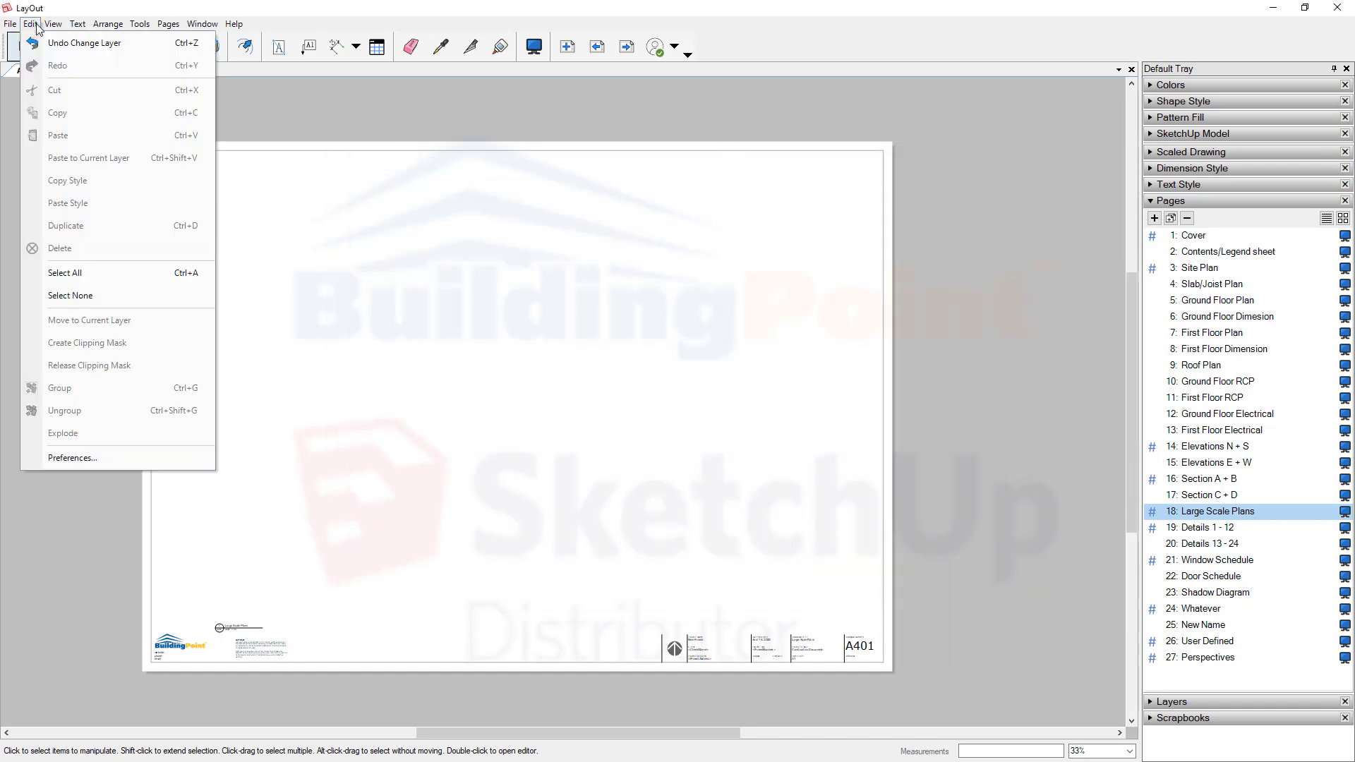
pyautogui.click(92, 459)
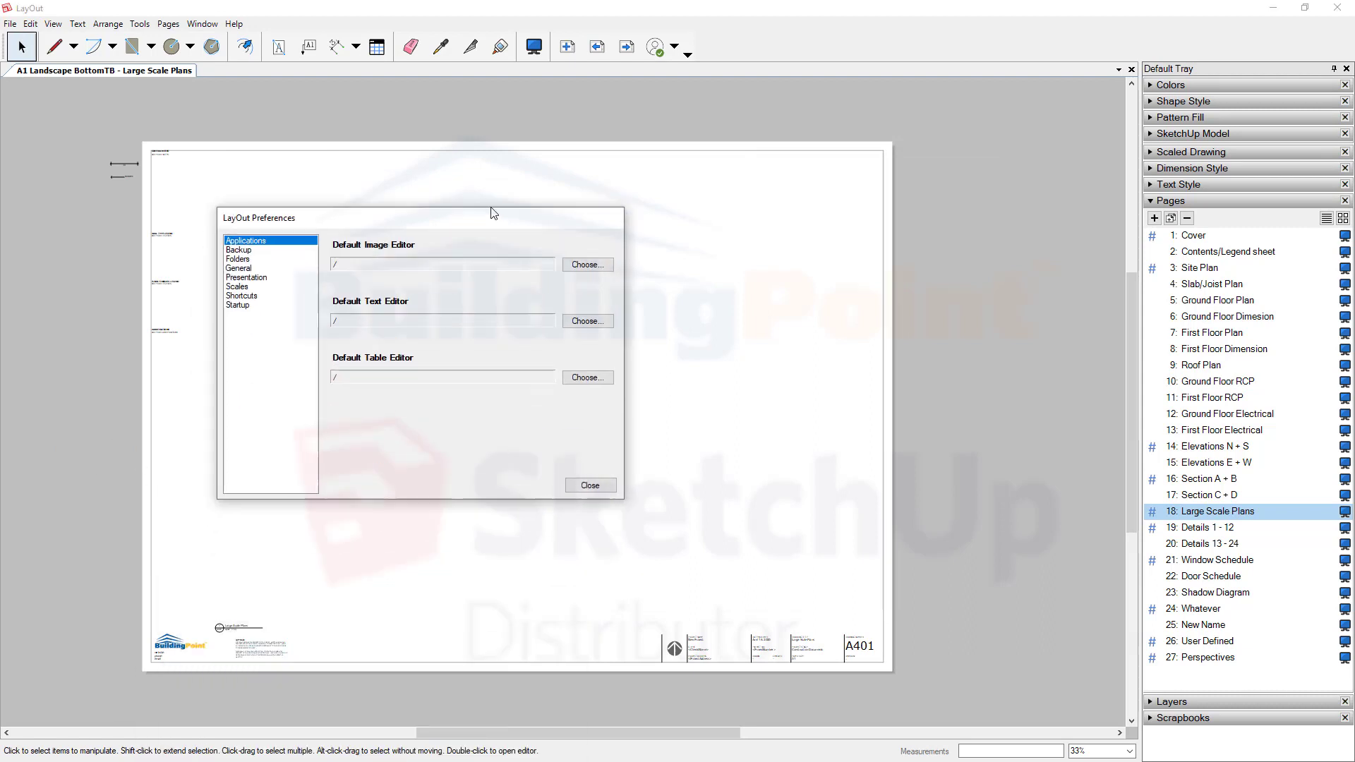
pyautogui.click(307, 226)
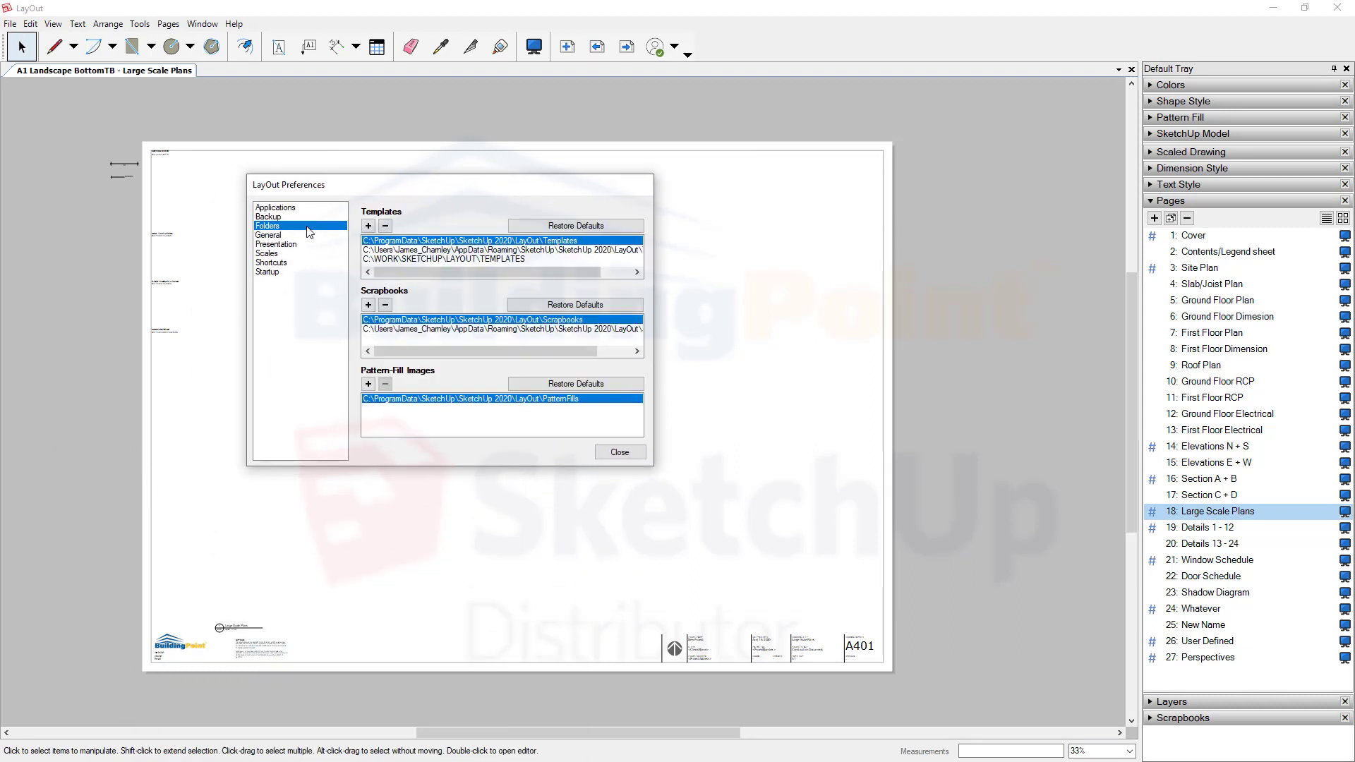
pyautogui.click(429, 258)
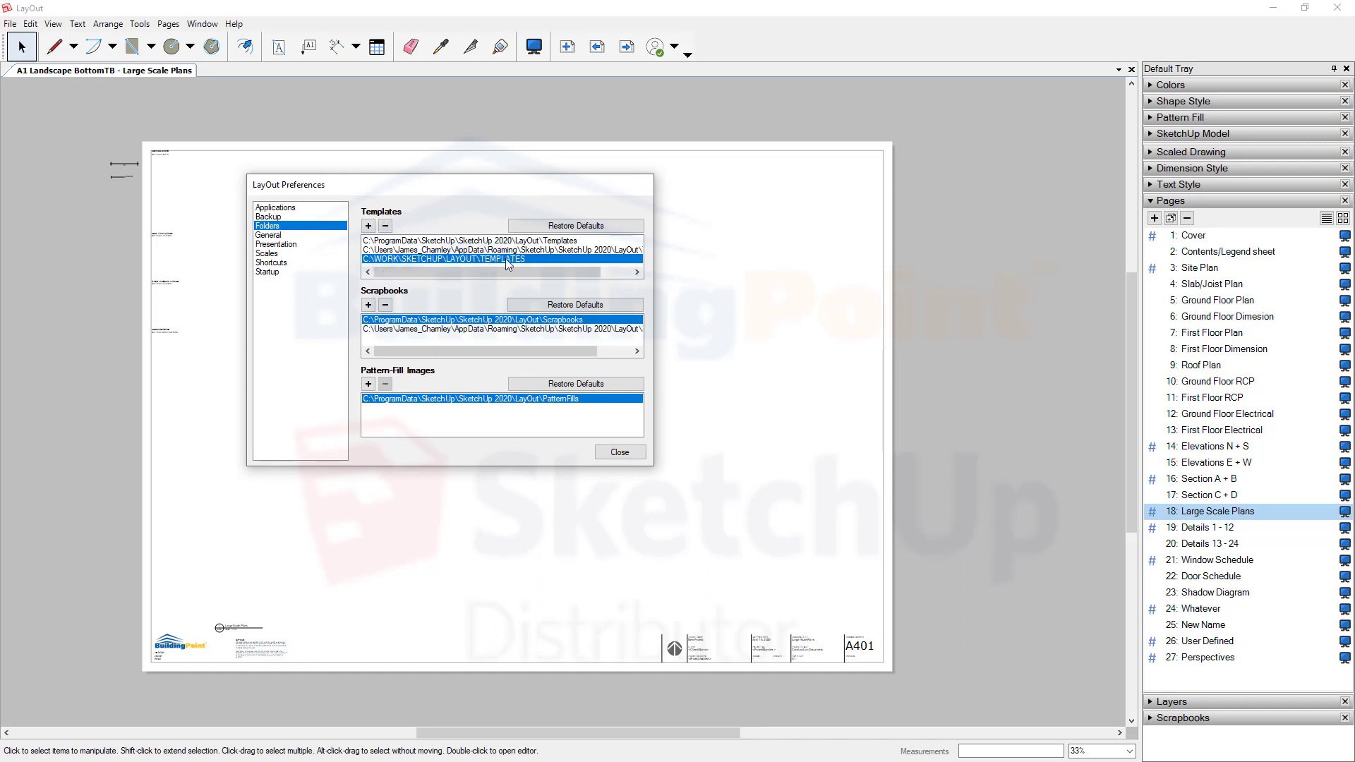
pyautogui.click(384, 225)
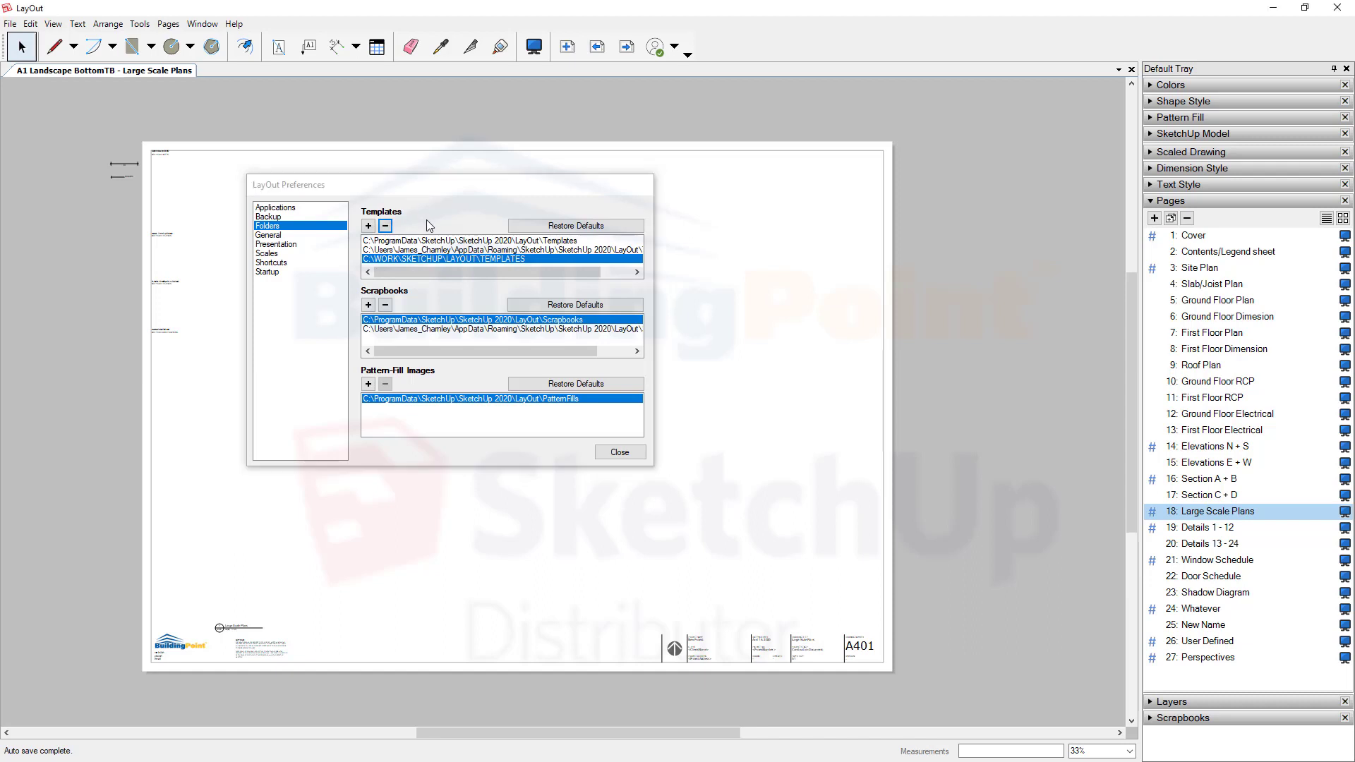
pyautogui.click(386, 227)
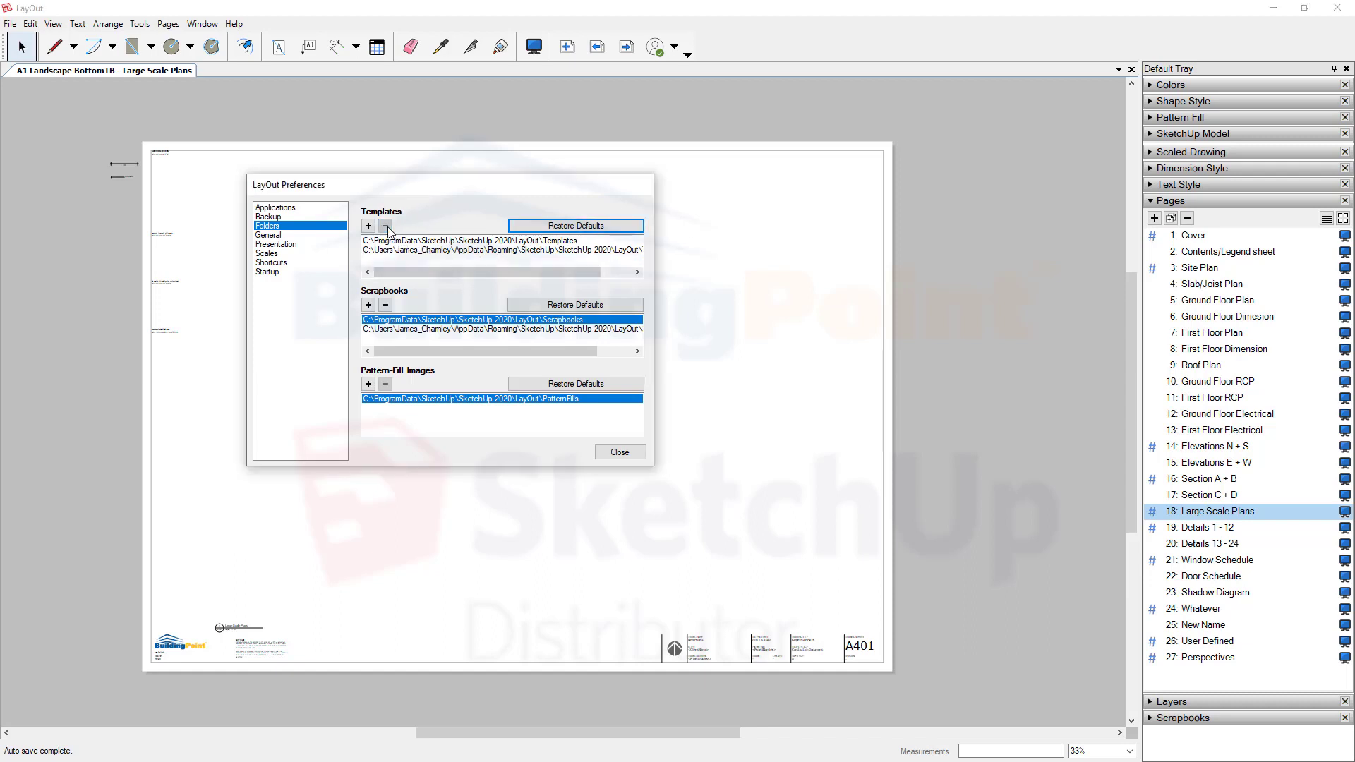
# Step: Add the TEMPLATES folder inside WORK\SKETCHUP\LAYOUT as a template folder and close the preferences
pyautogui.click(368, 226)
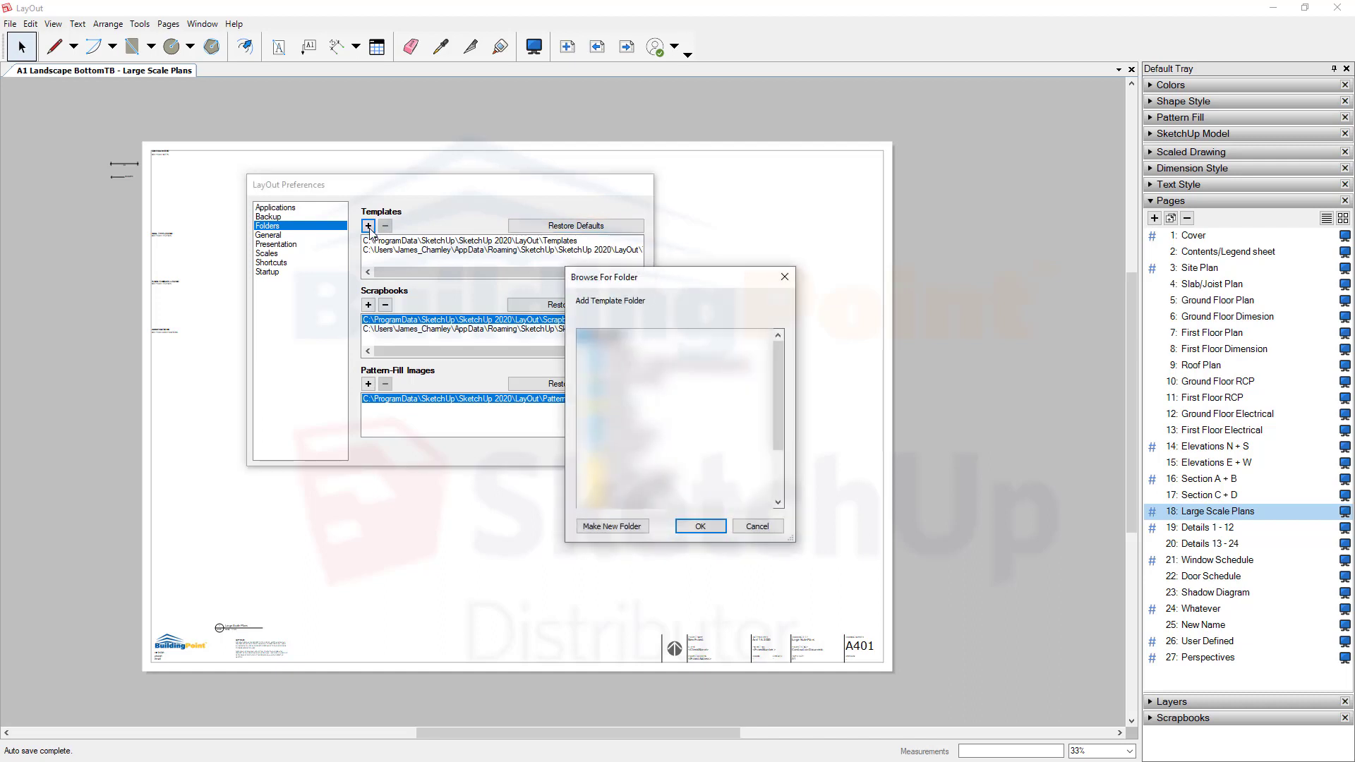
pyautogui.click(600, 393)
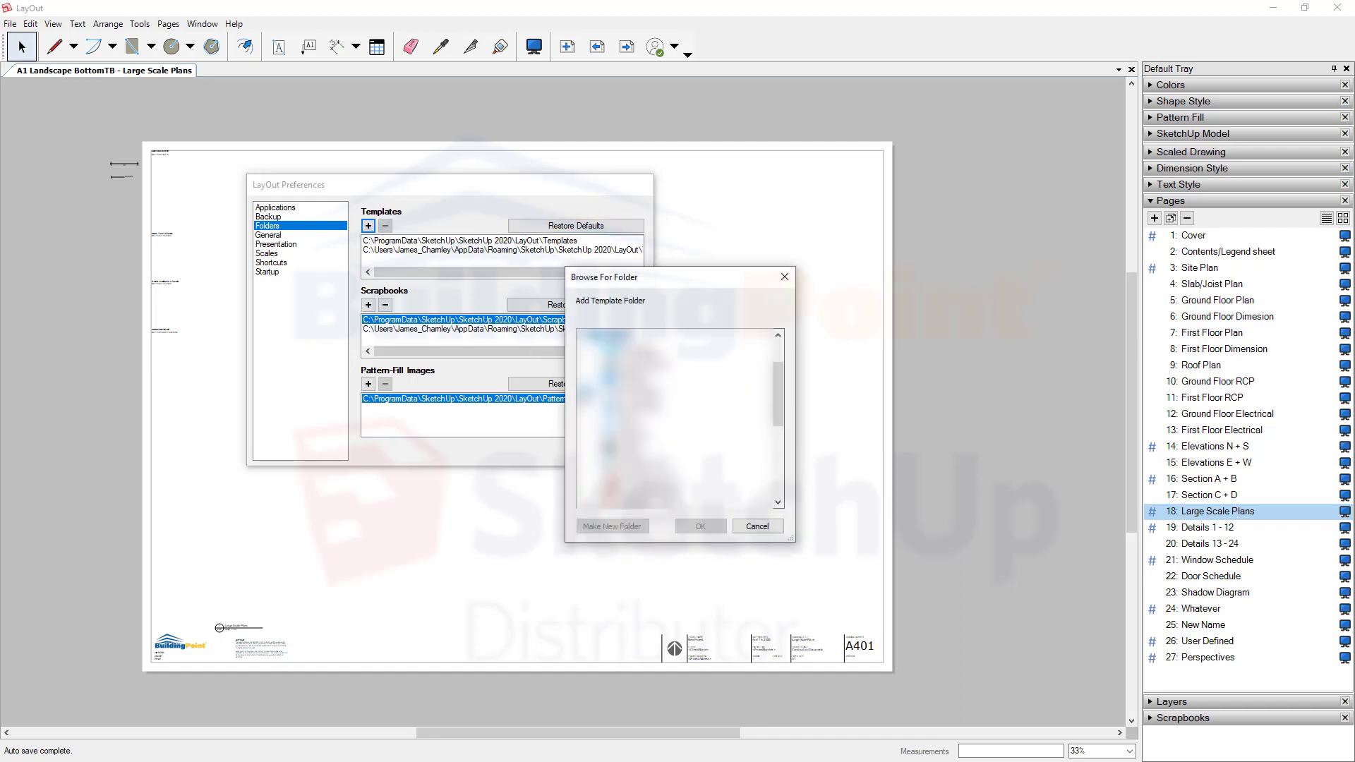
pyautogui.scroll(-3, 704, 472)
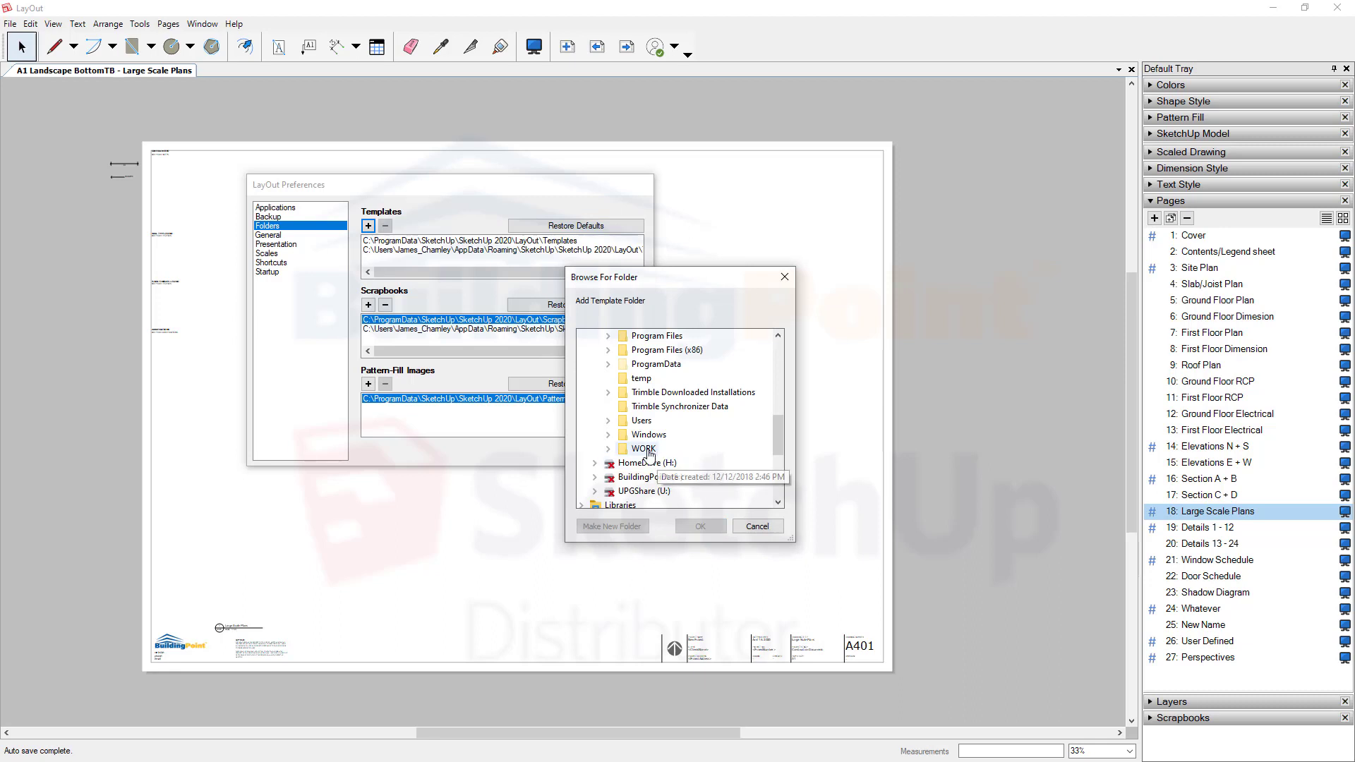
pyautogui.doubleClick(645, 449)
pyautogui.doubleClick(649, 449)
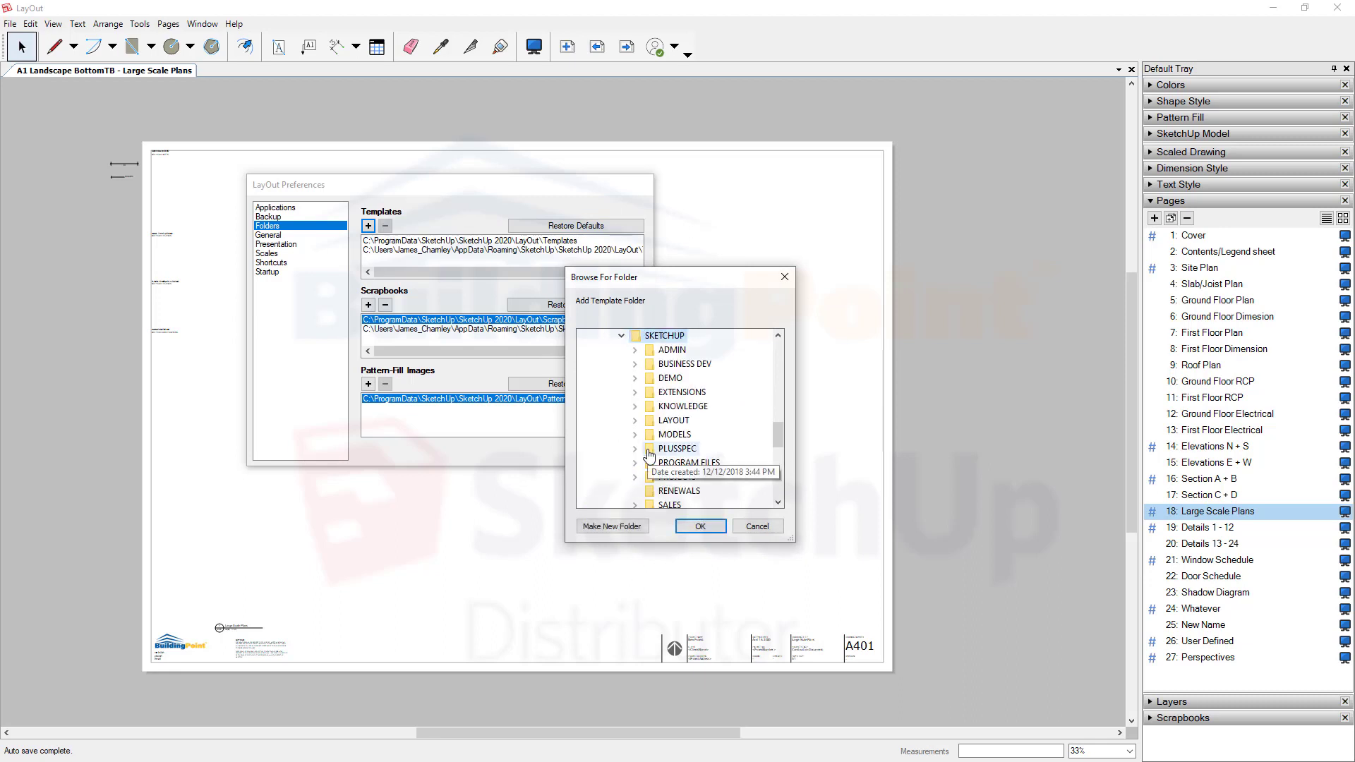
pyautogui.doubleClick(674, 420)
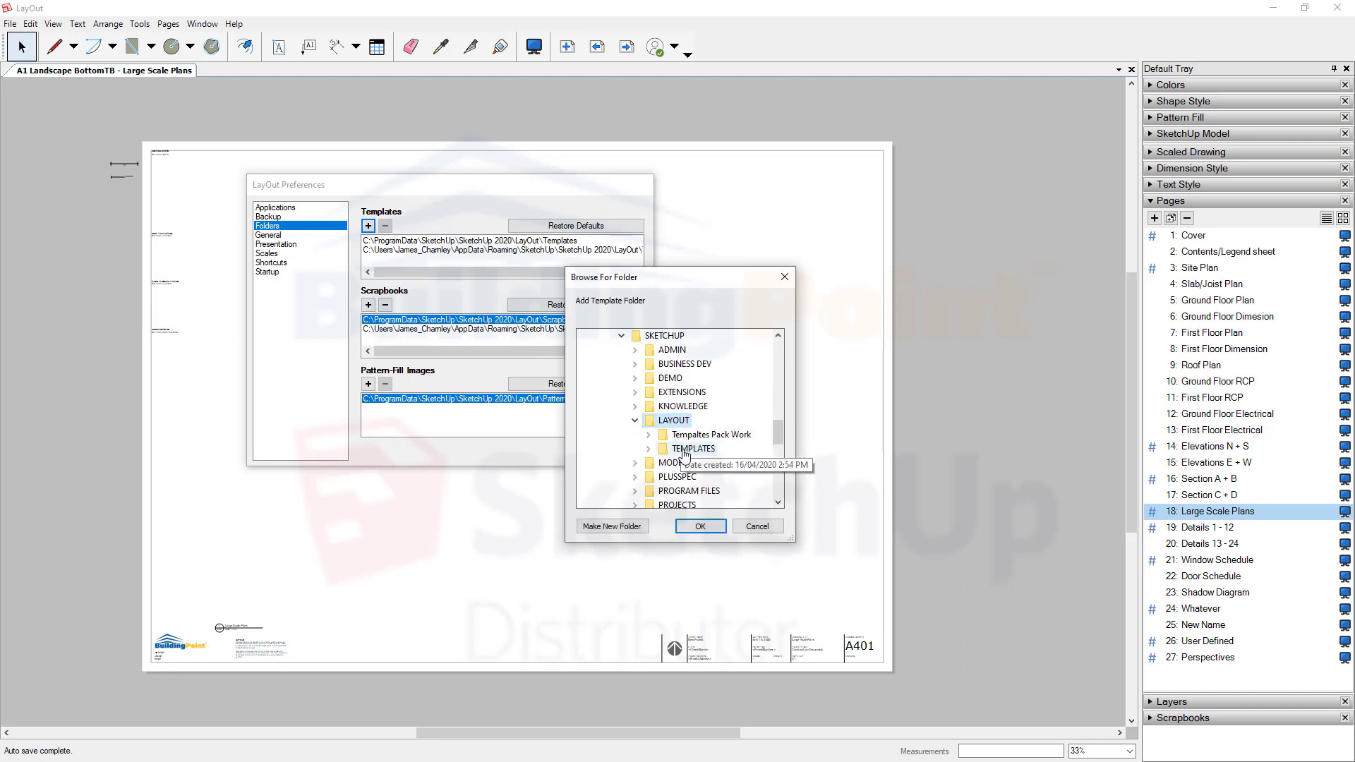
pyautogui.doubleClick(684, 450)
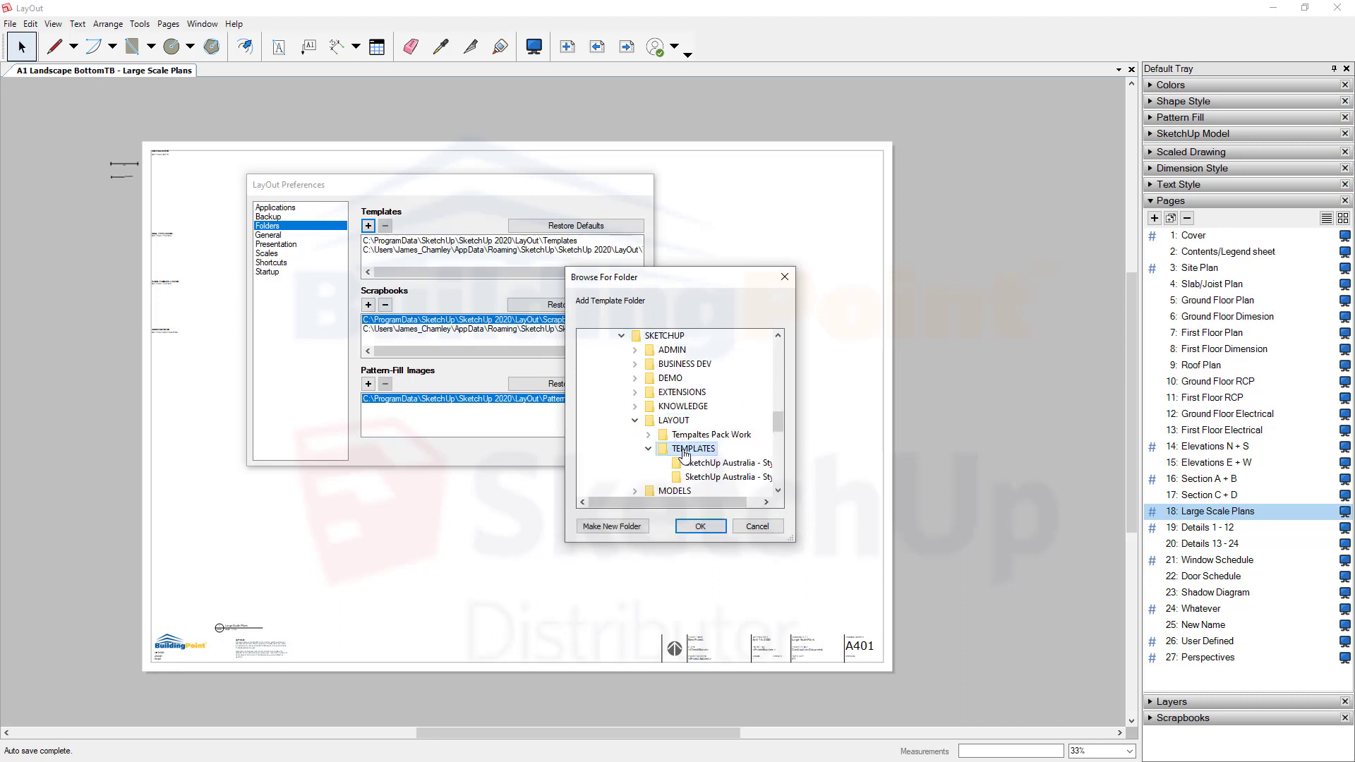
pyautogui.click(699, 525)
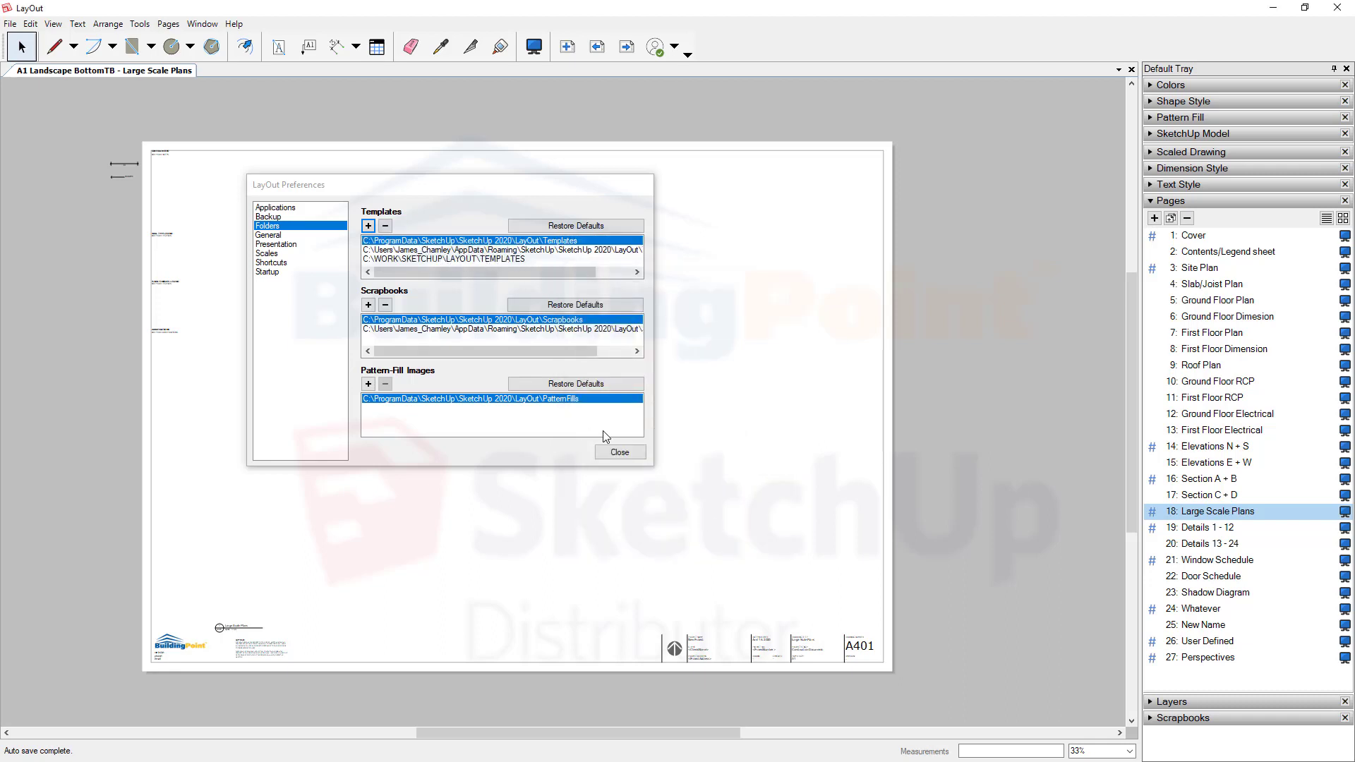
pyautogui.click(620, 452)
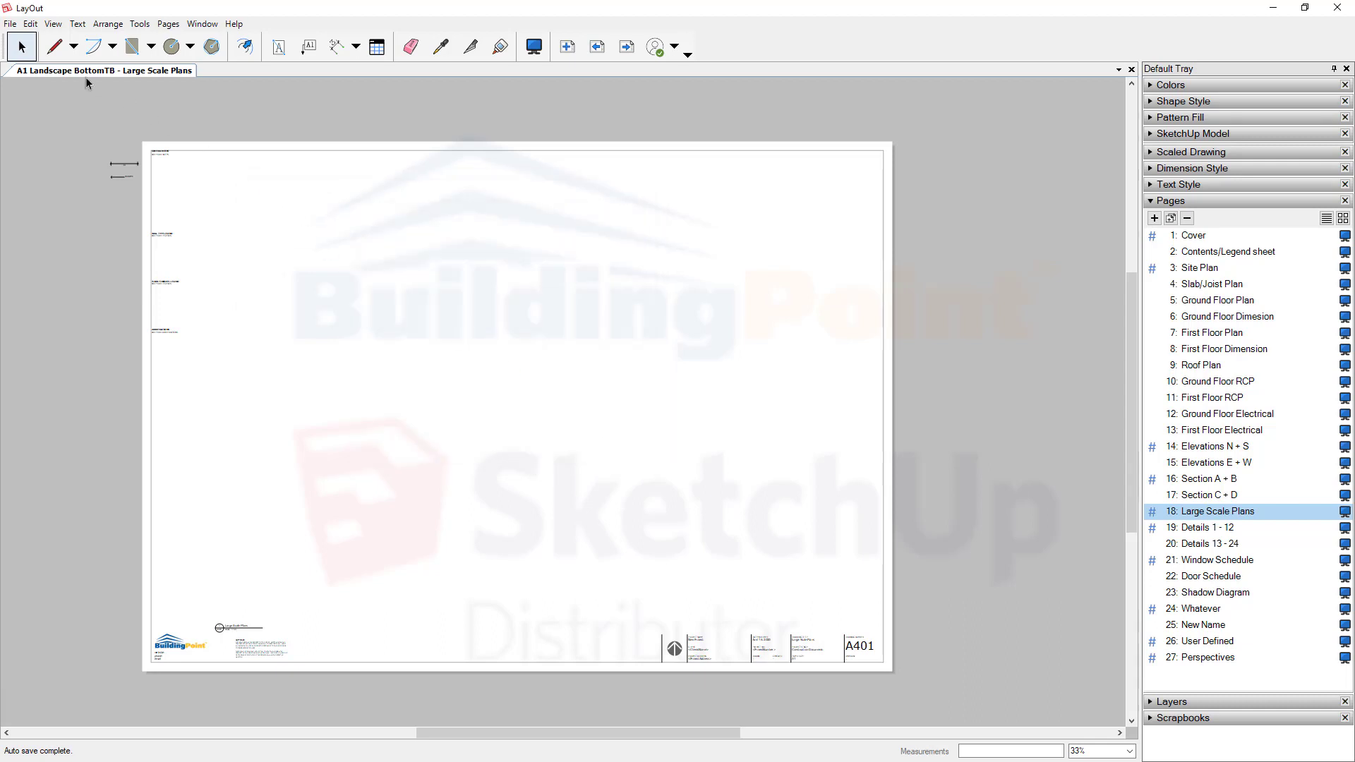
# Step: Create a new document from the A2 Landscape BottomTB template in SketchUp Australia - Style 2
pyautogui.click(9, 24)
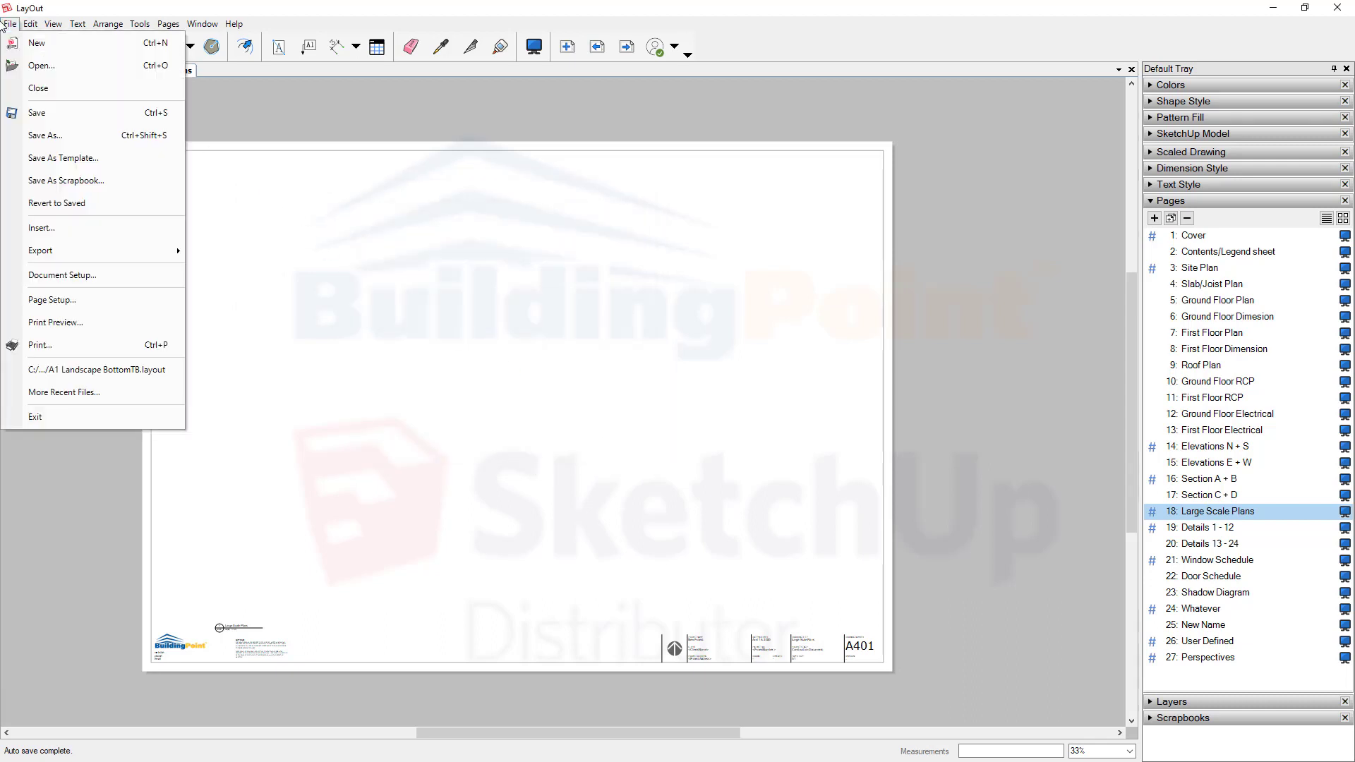
pyautogui.click(34, 44)
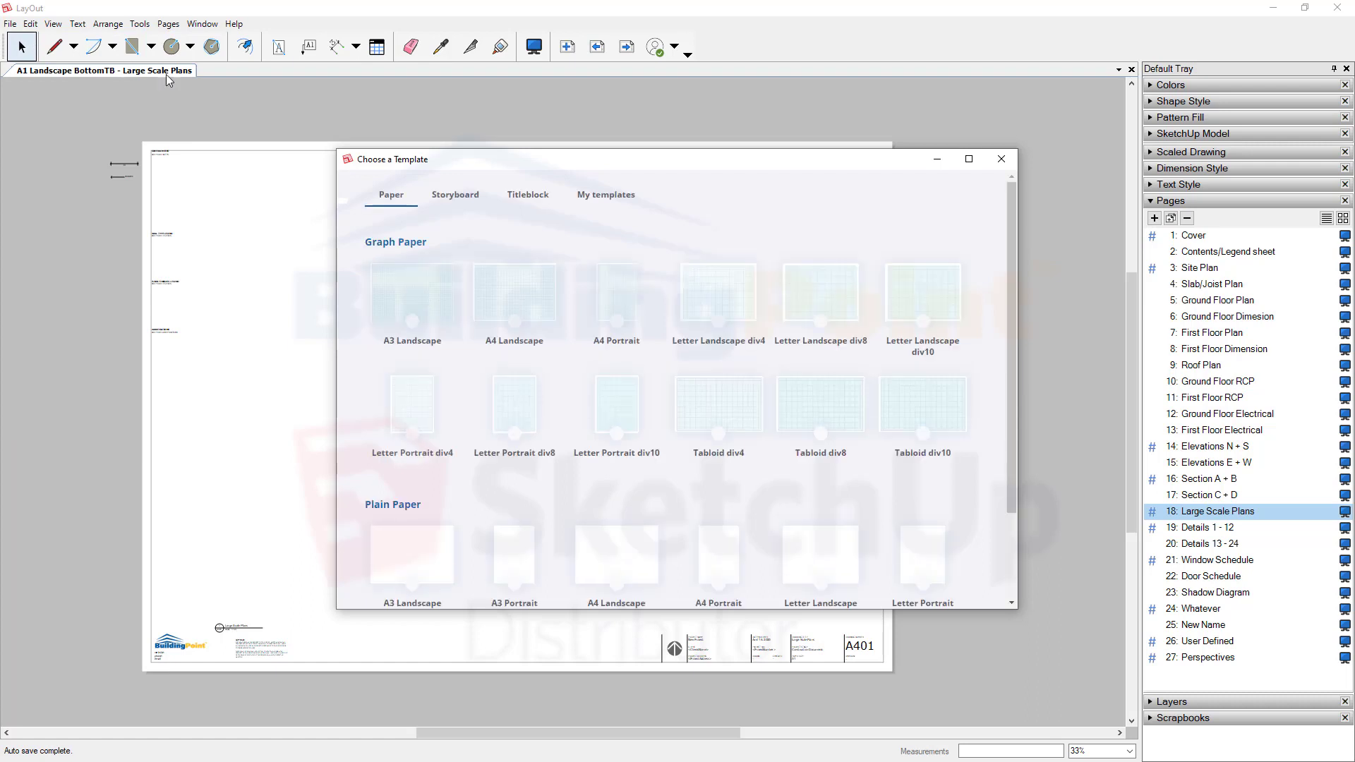
pyautogui.click(624, 195)
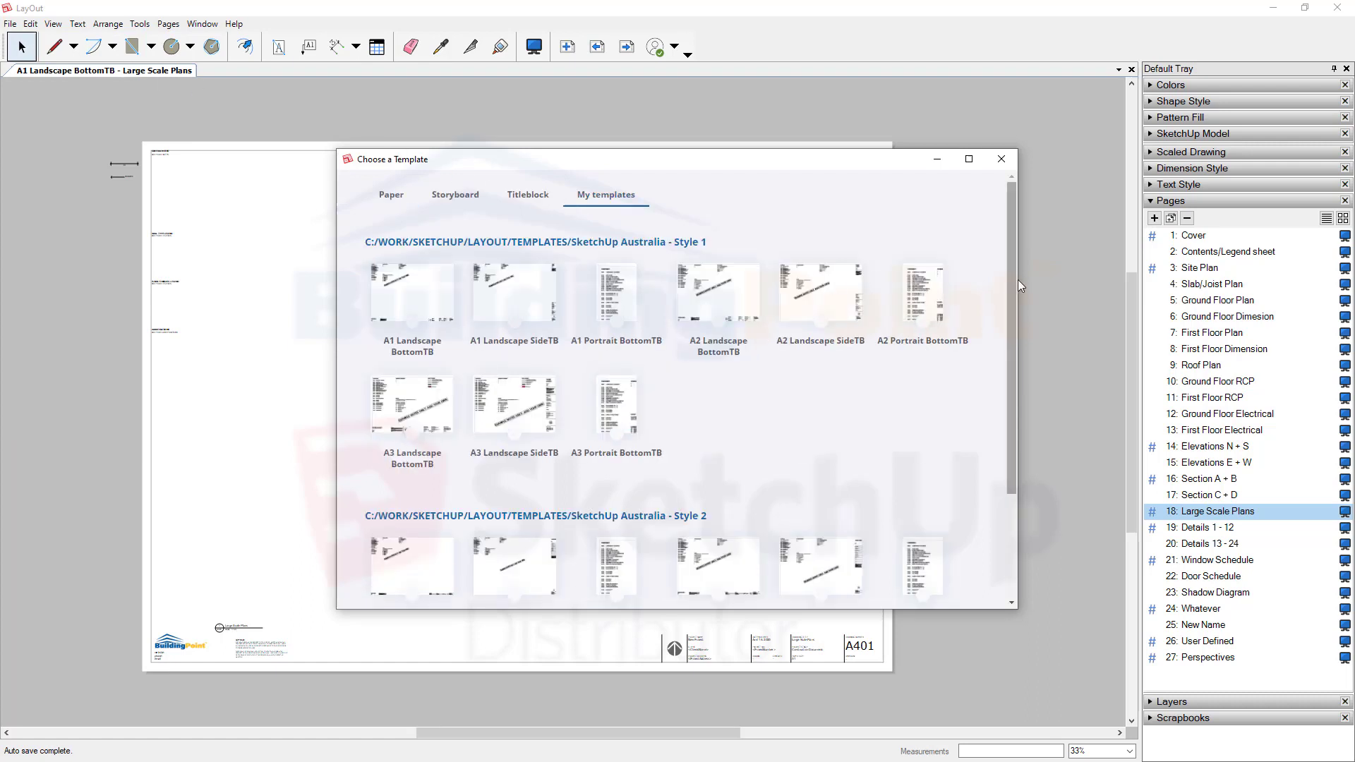
pyautogui.moveTo(1007, 280); pyautogui.dragTo(823, 279)
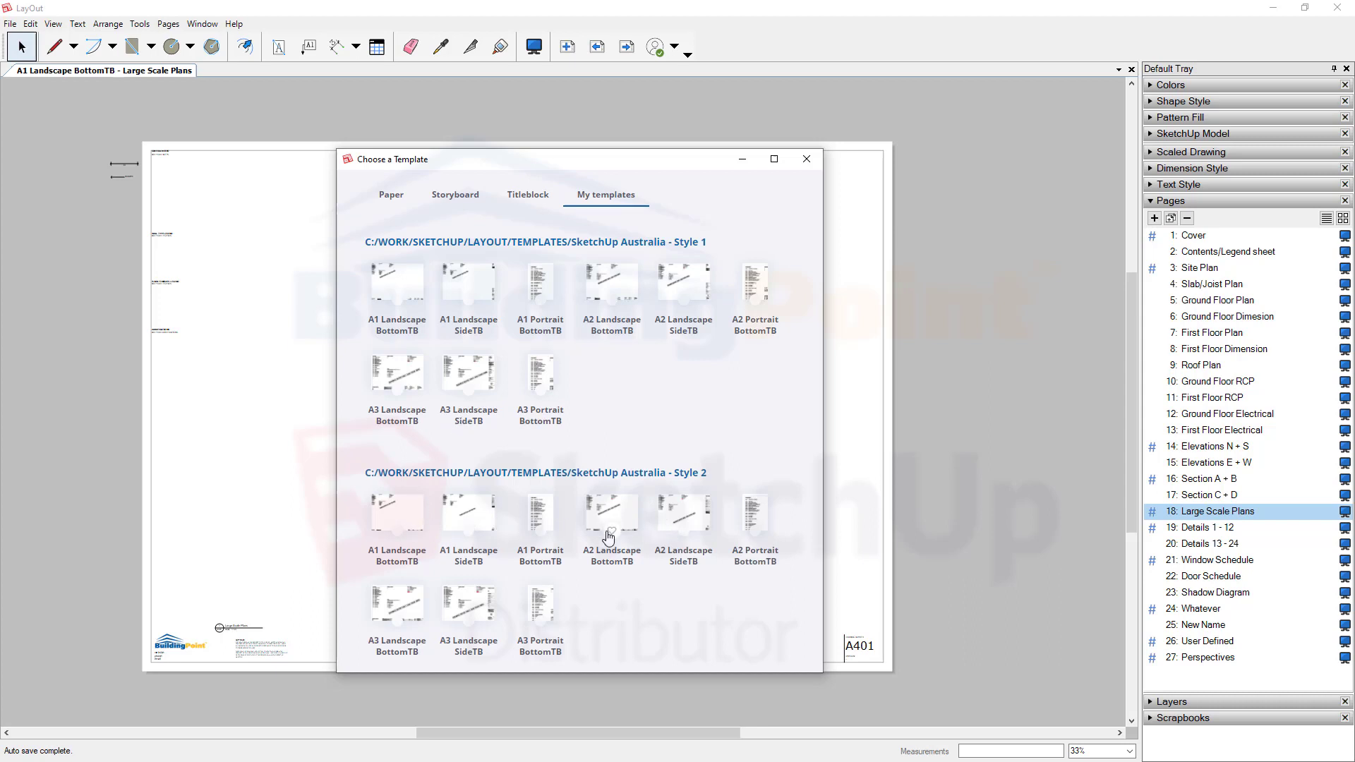
pyautogui.doubleClick(633, 505)
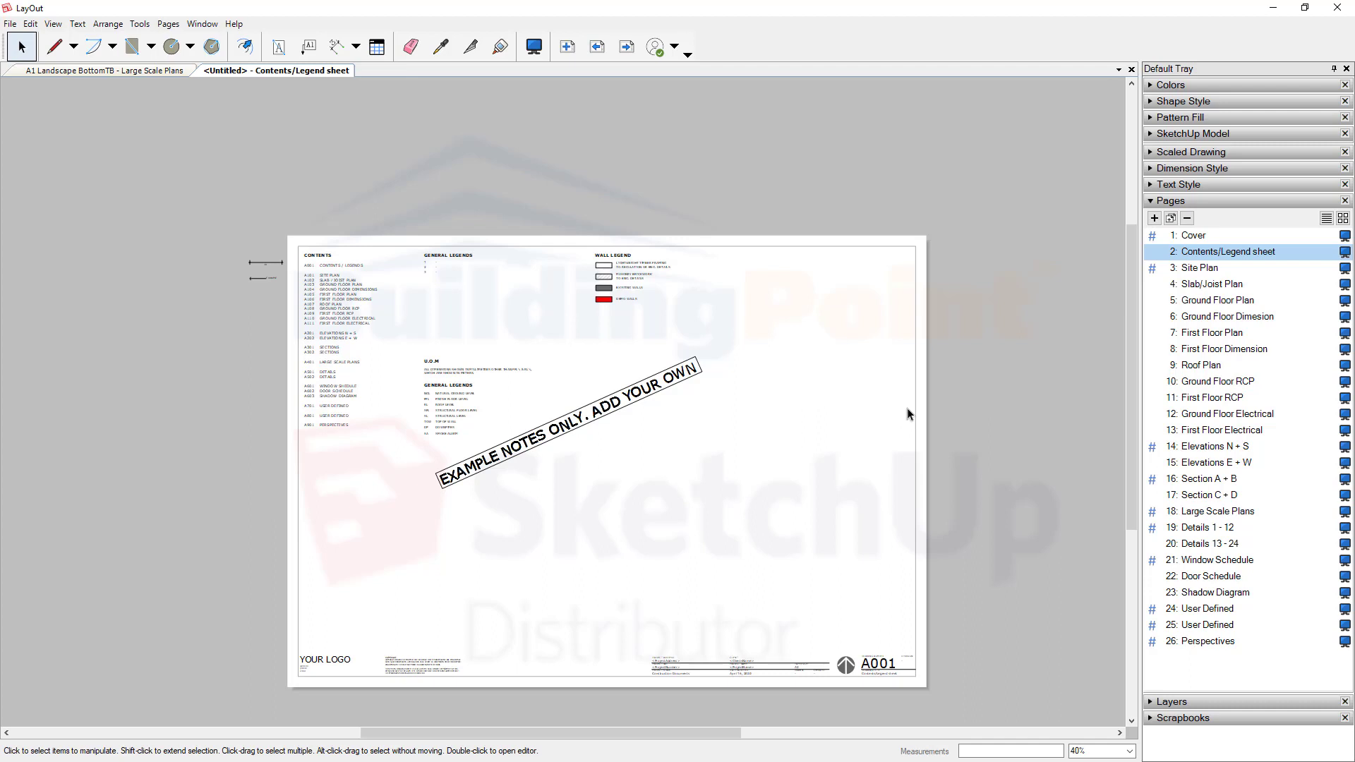
# Step: Start saving the new document as a template in the SketchUp Australia - Style 2 folder and go to its name
pyautogui.click(13, 25)
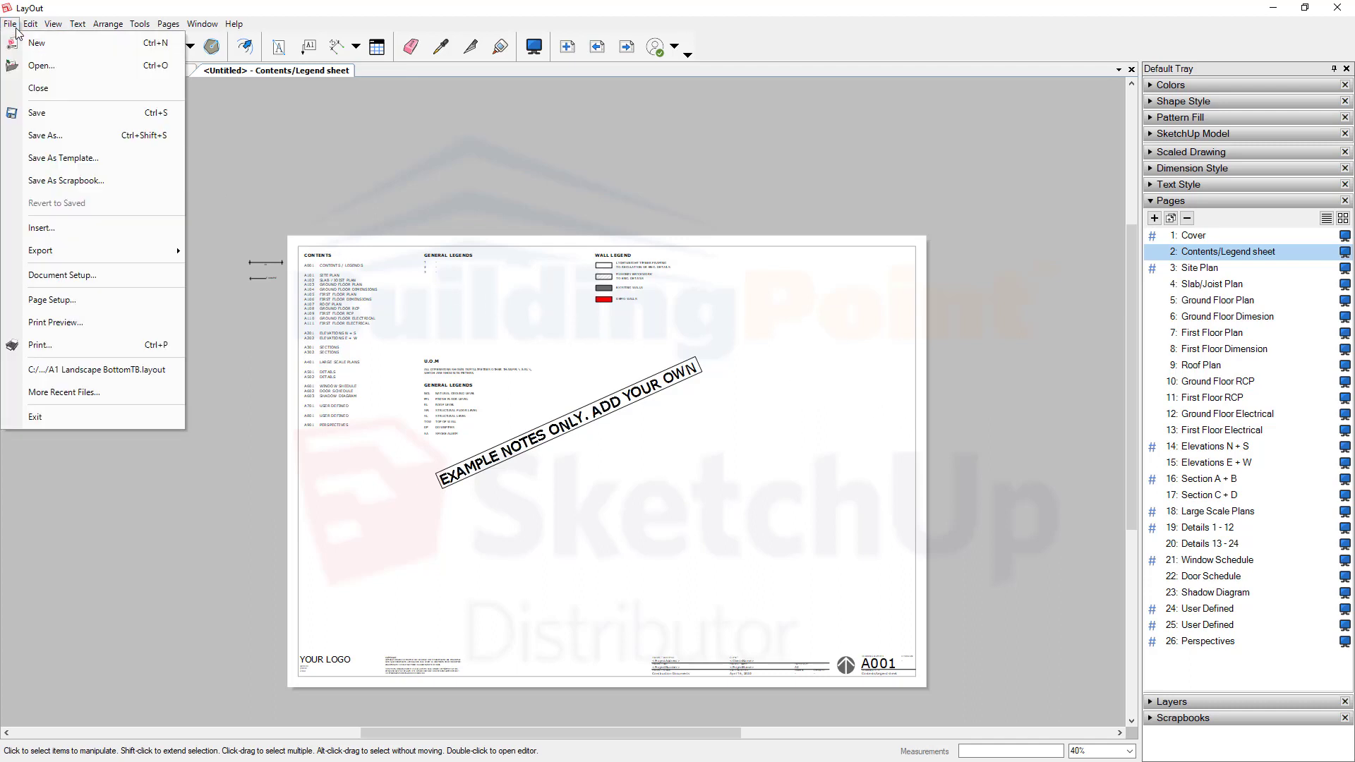
pyautogui.click(92, 158)
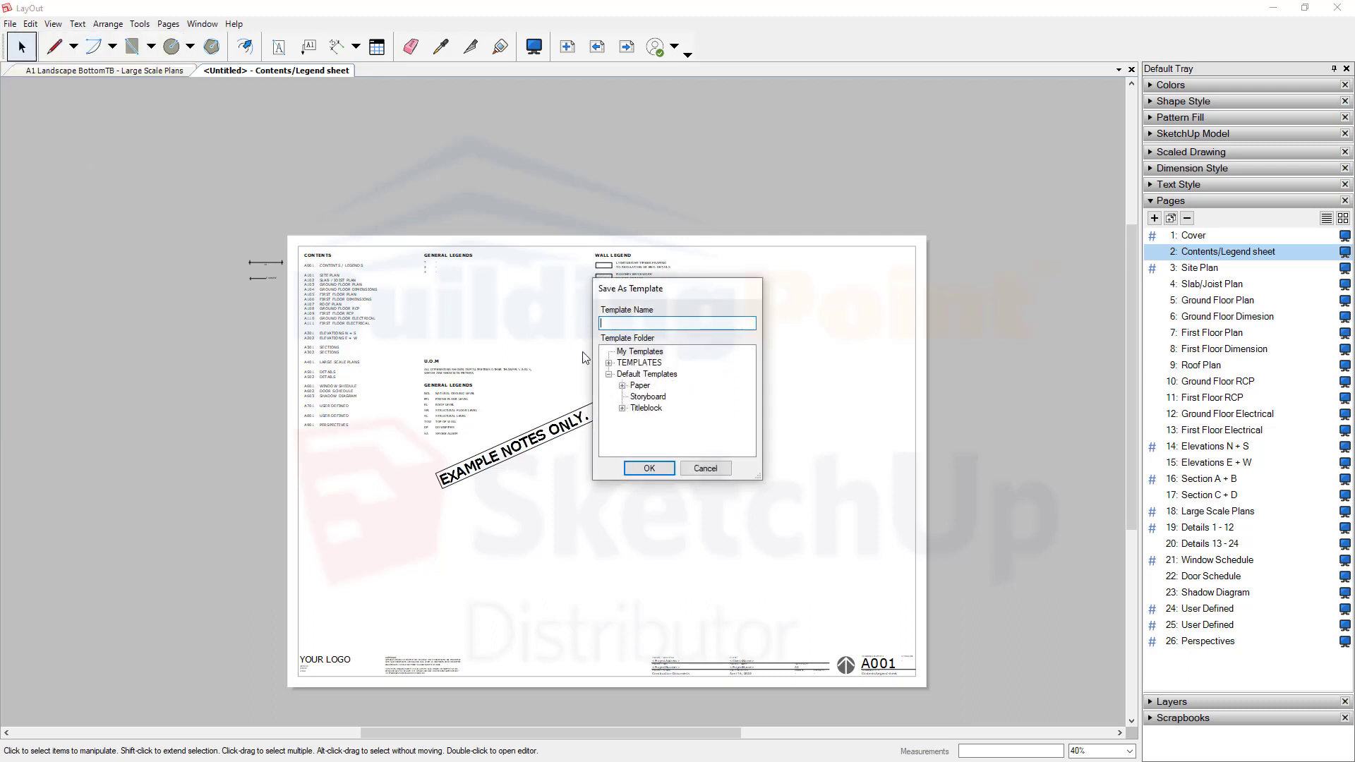
pyautogui.click(608, 364)
pyautogui.click(675, 385)
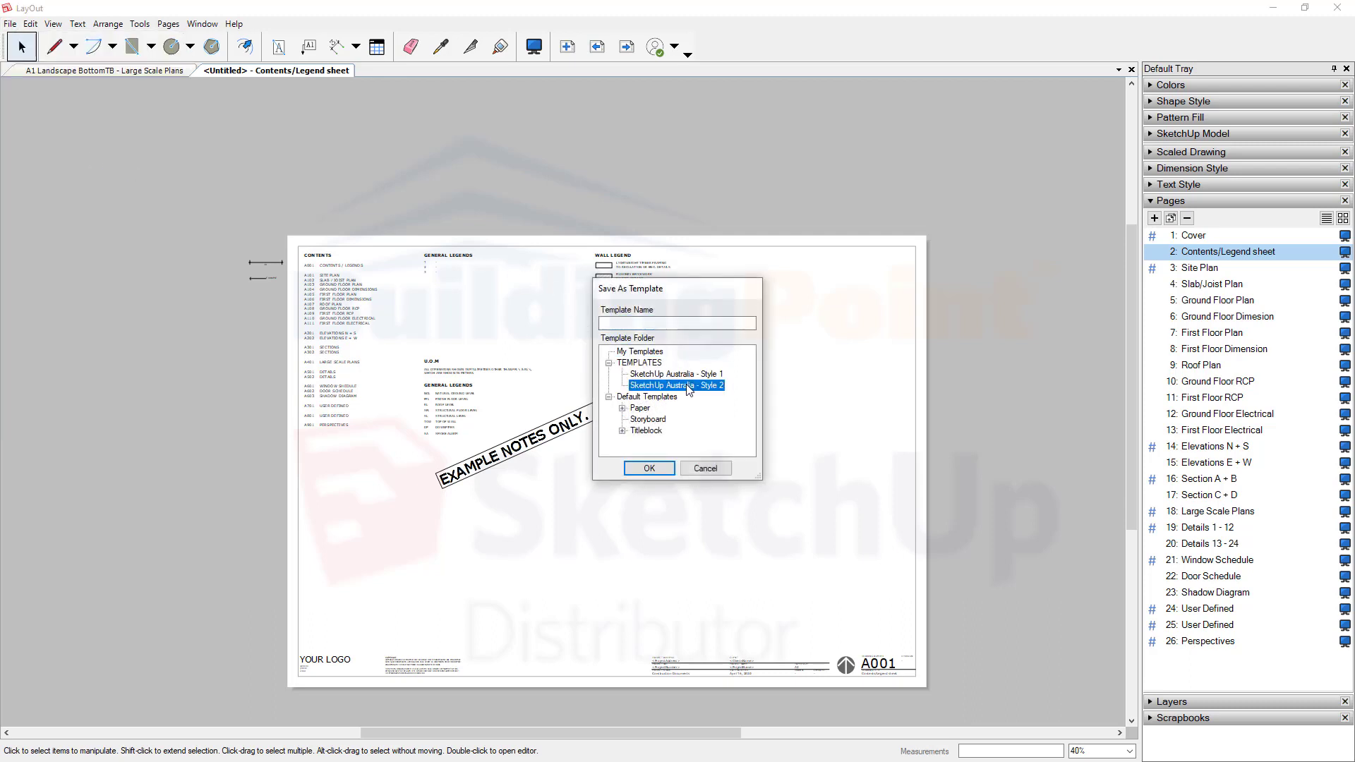
pyautogui.click(682, 321)
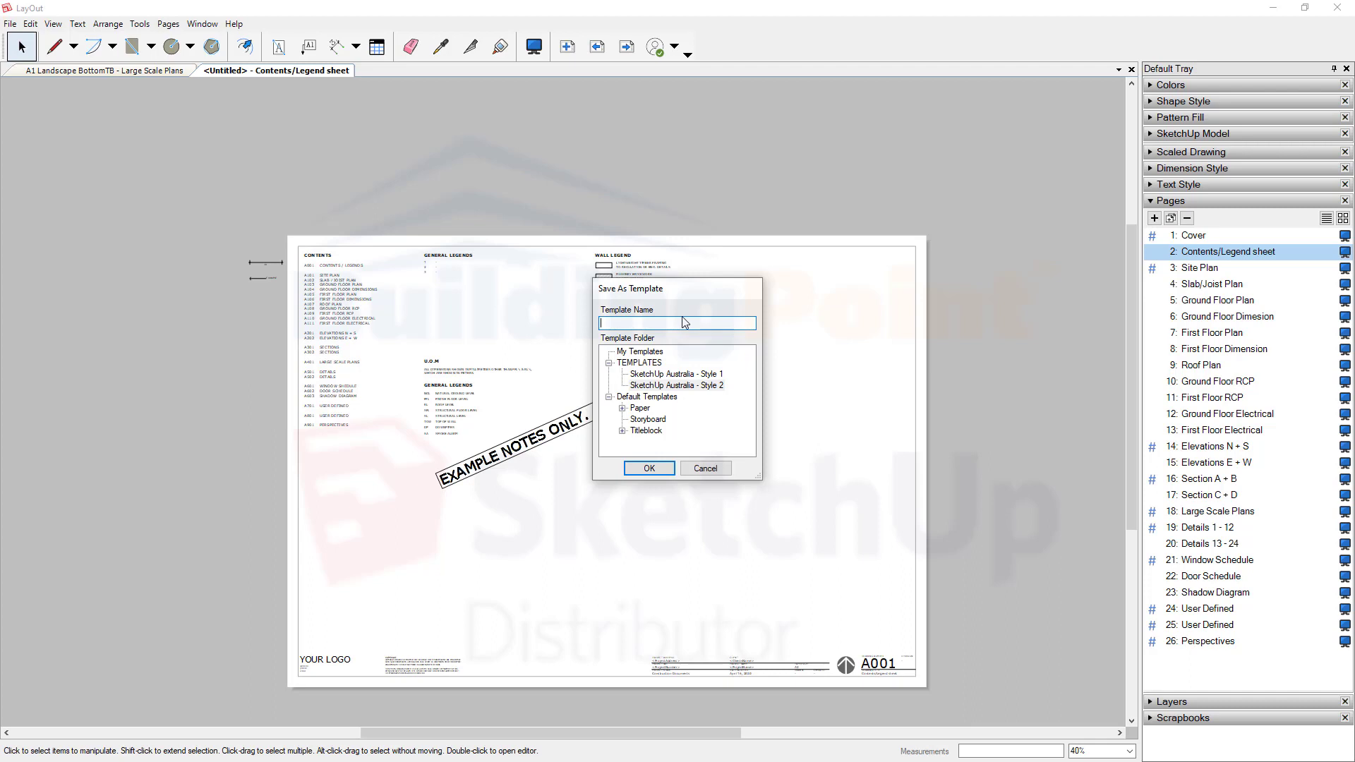